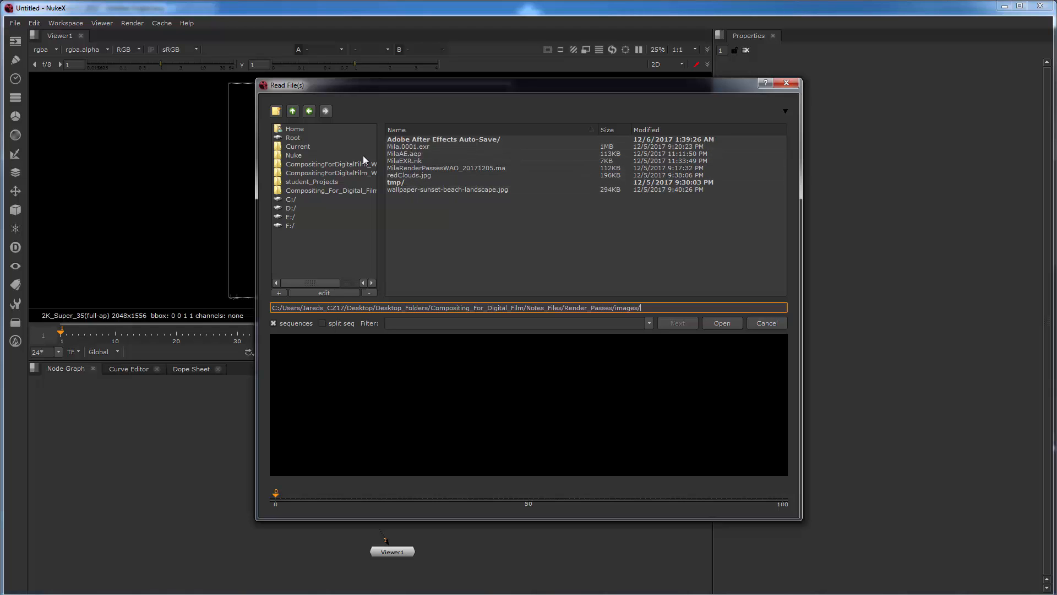
Read milaPasses.0001.exr from the Render_Passes_Mila/images/Mila_Passes folder and place its Read node in open space in the node graph.
left_click(292, 111)
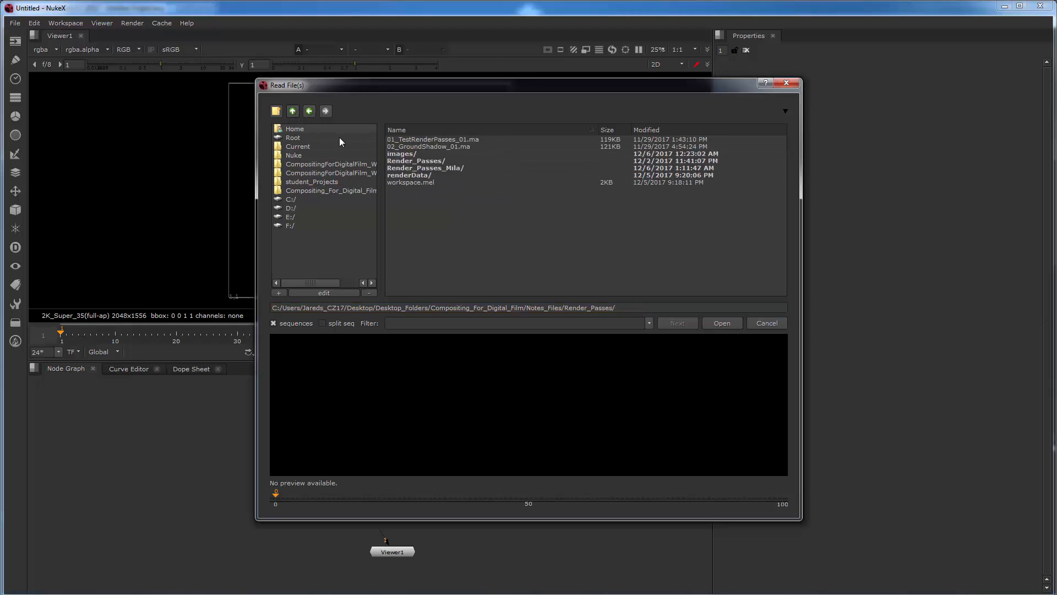
double_click(434, 170)
double_click(430, 170)
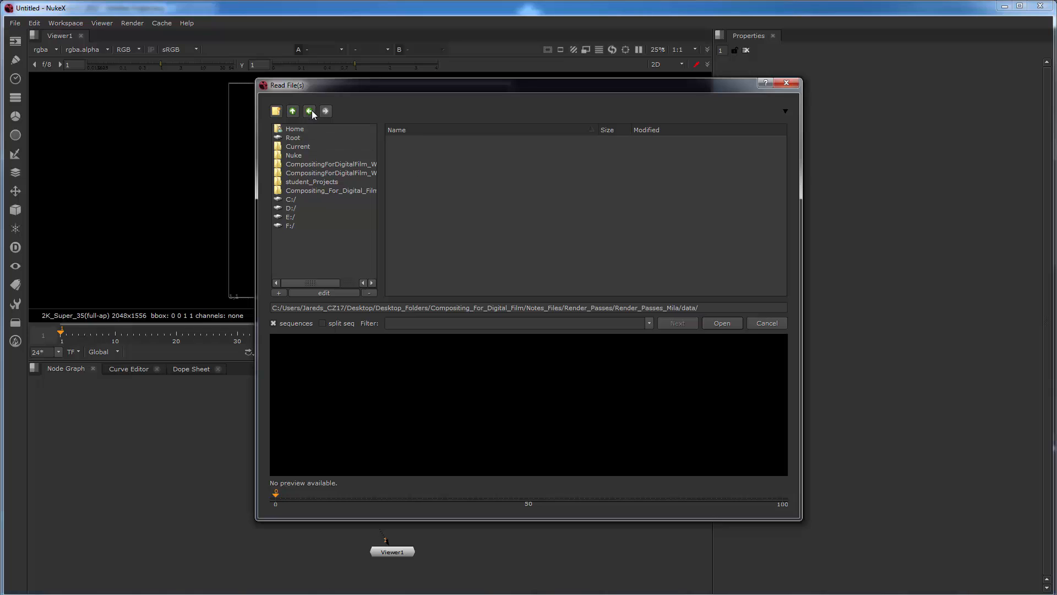
left_click(294, 113)
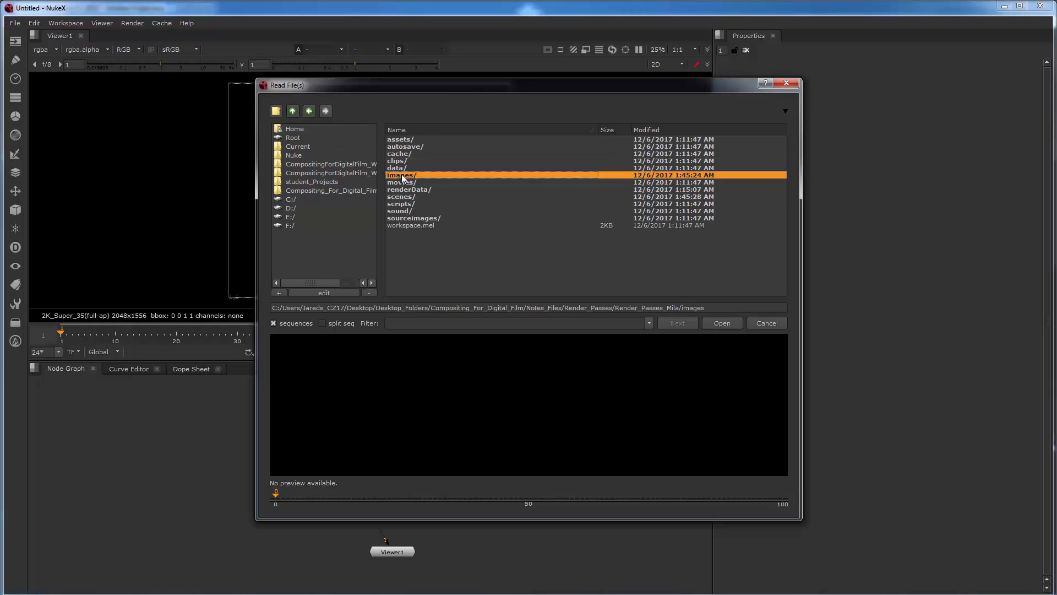
double_click(401, 177)
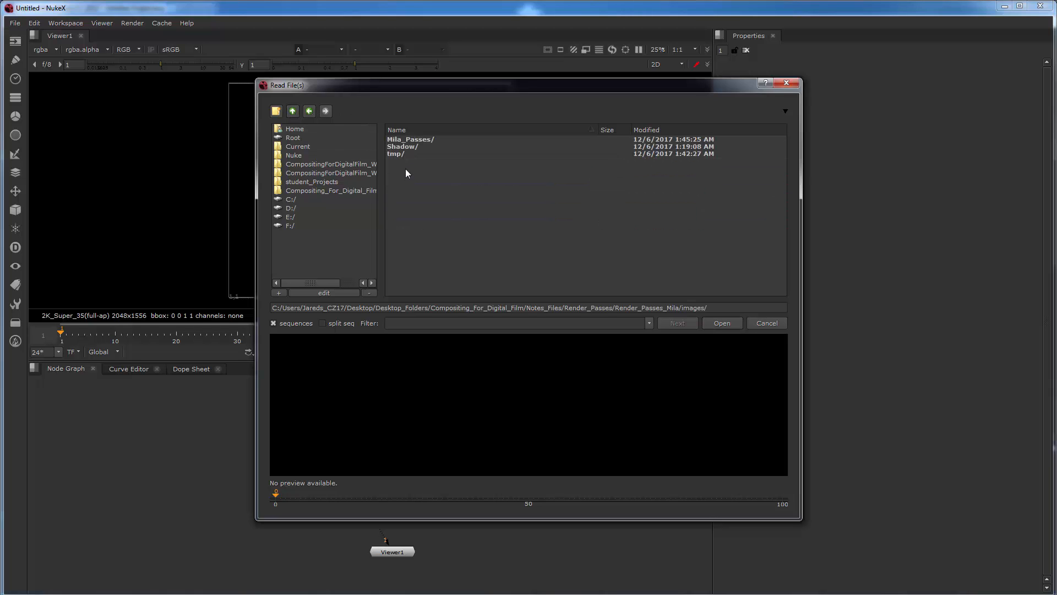
double_click(410, 141)
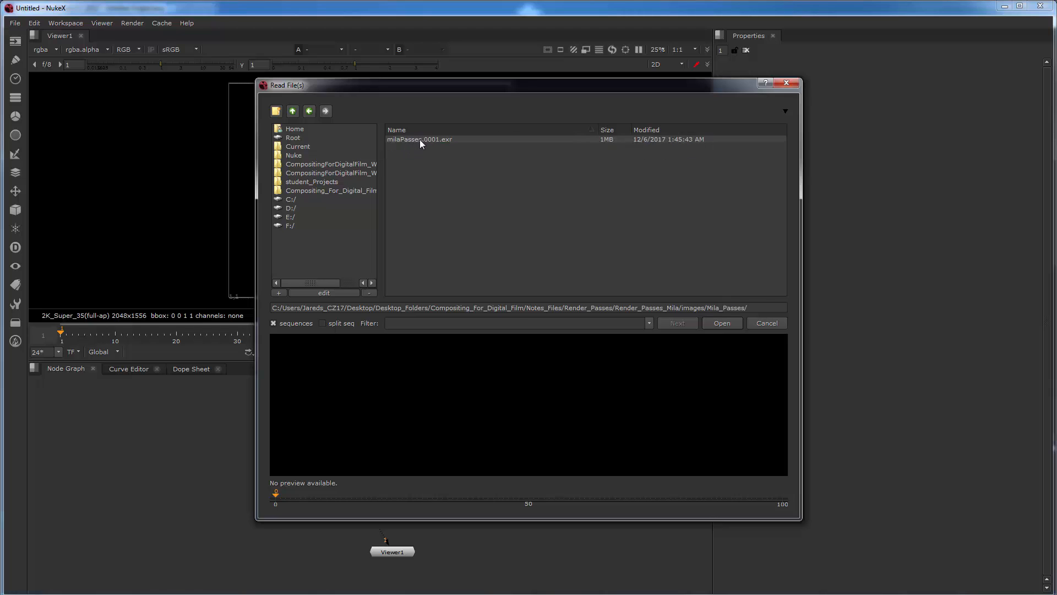
left_click(419, 139)
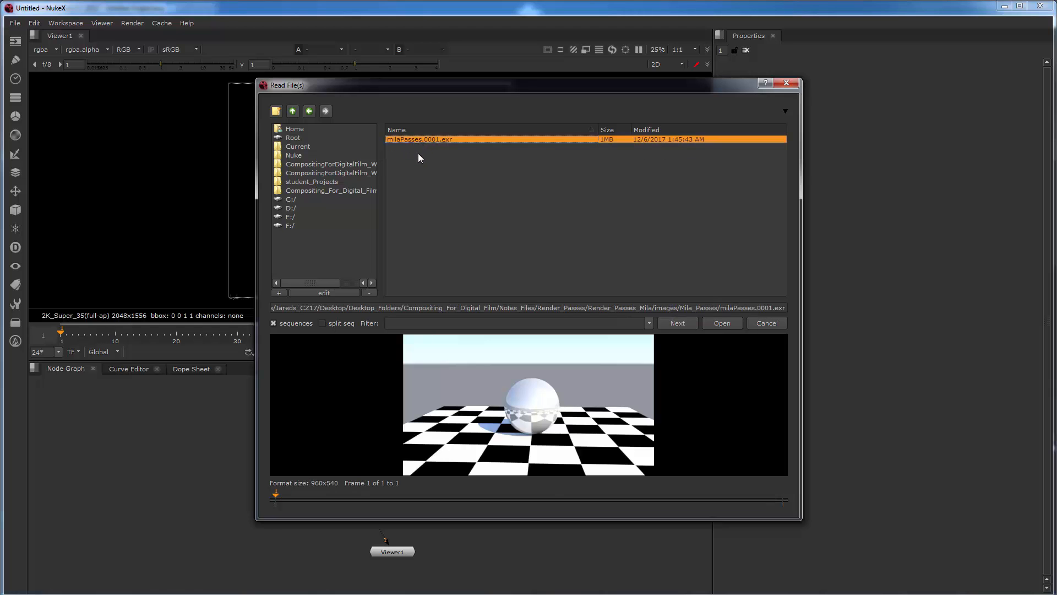
left_click(721, 324)
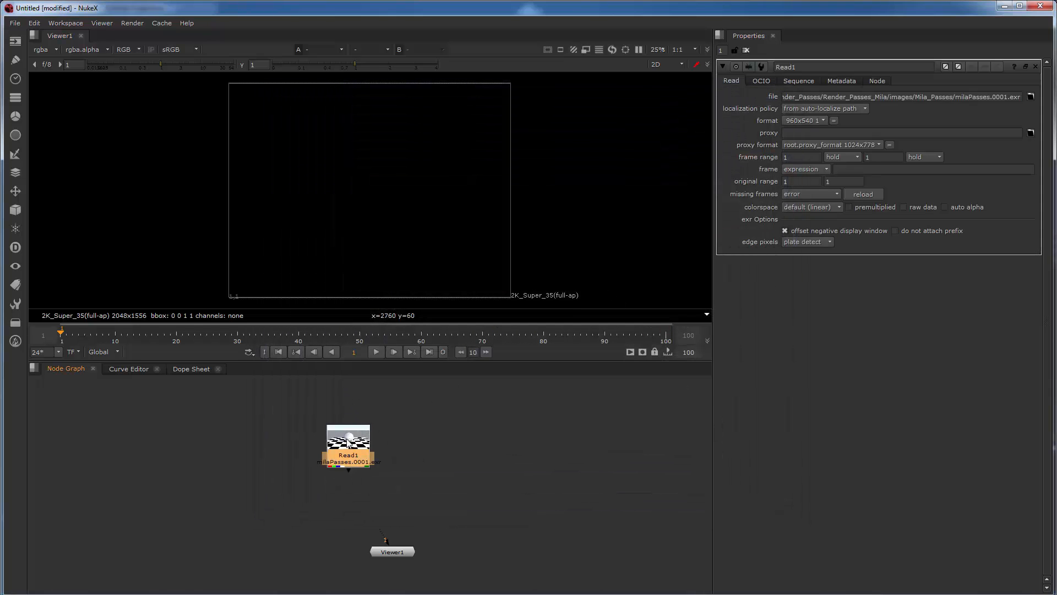
left_click_drag(353, 444, 325, 428)
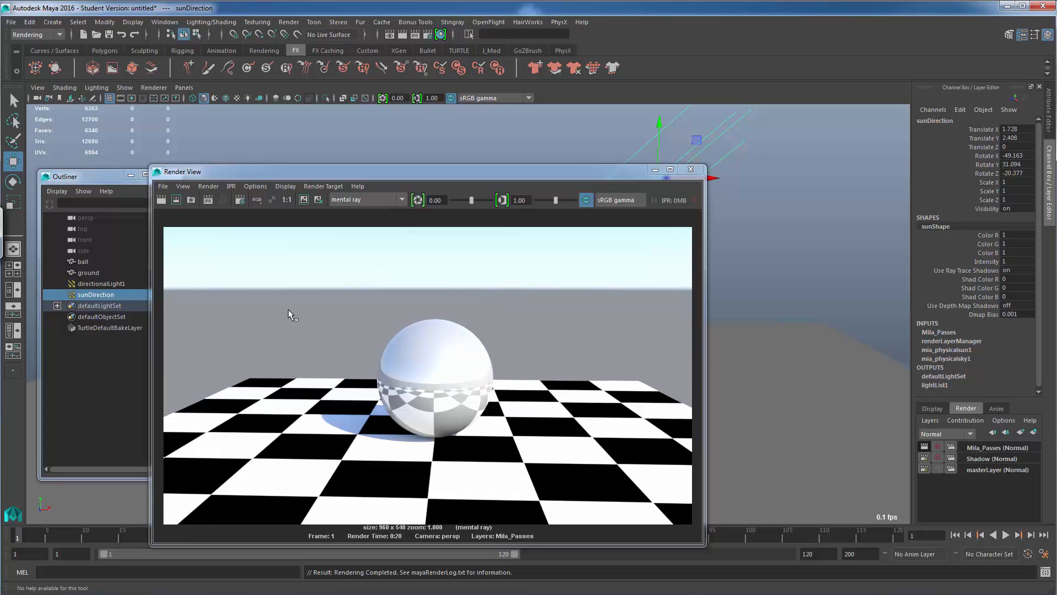
Switch to Maya, make the Shadow render layer renderable, and start a batch render, accepting the student version notice.
left_click(924, 458)
left_click(287, 23)
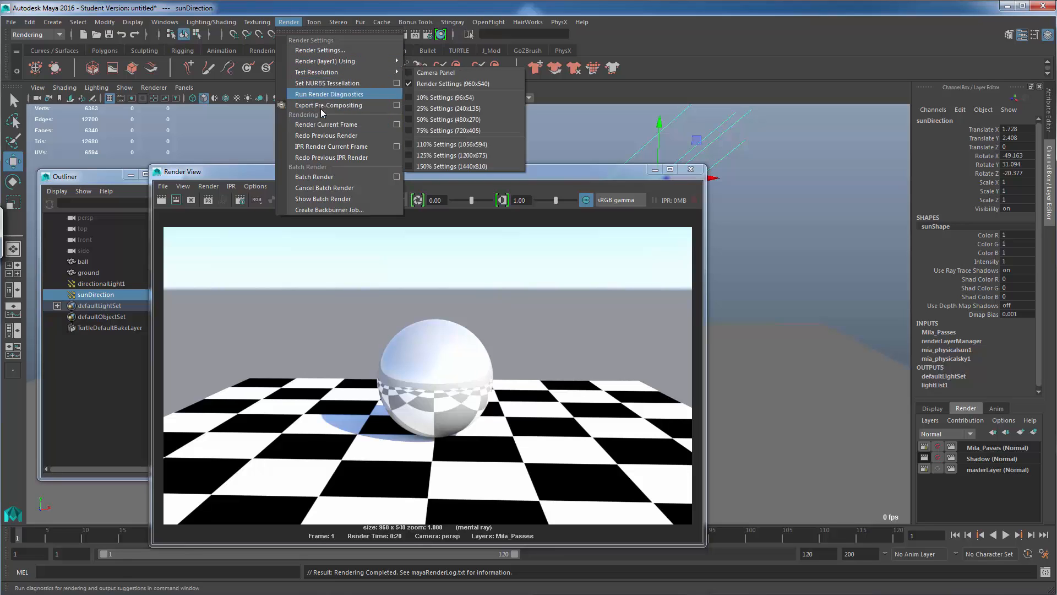
left_click(313, 177)
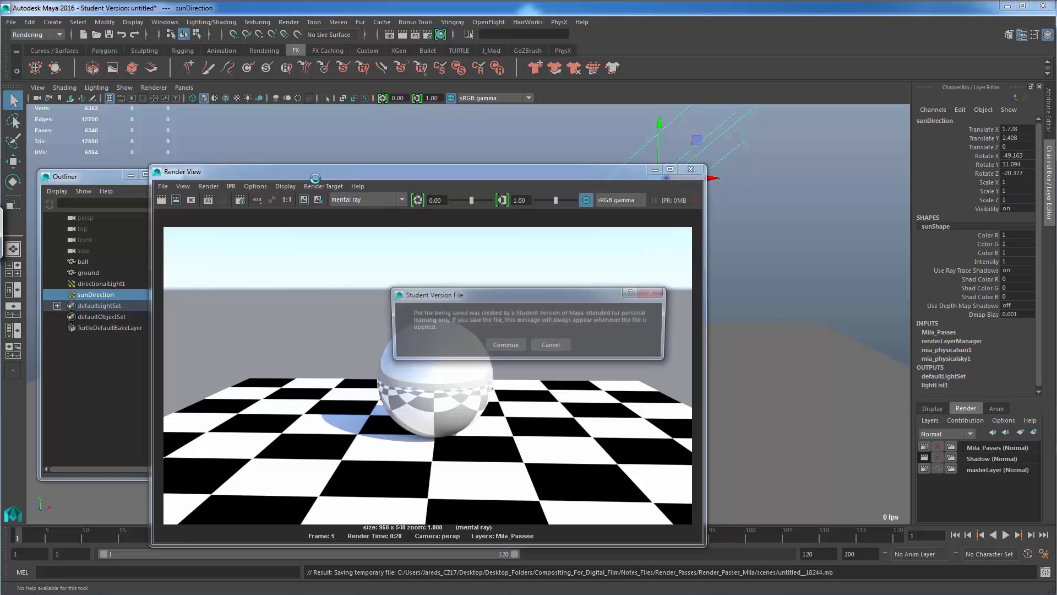
left_click(503, 346)
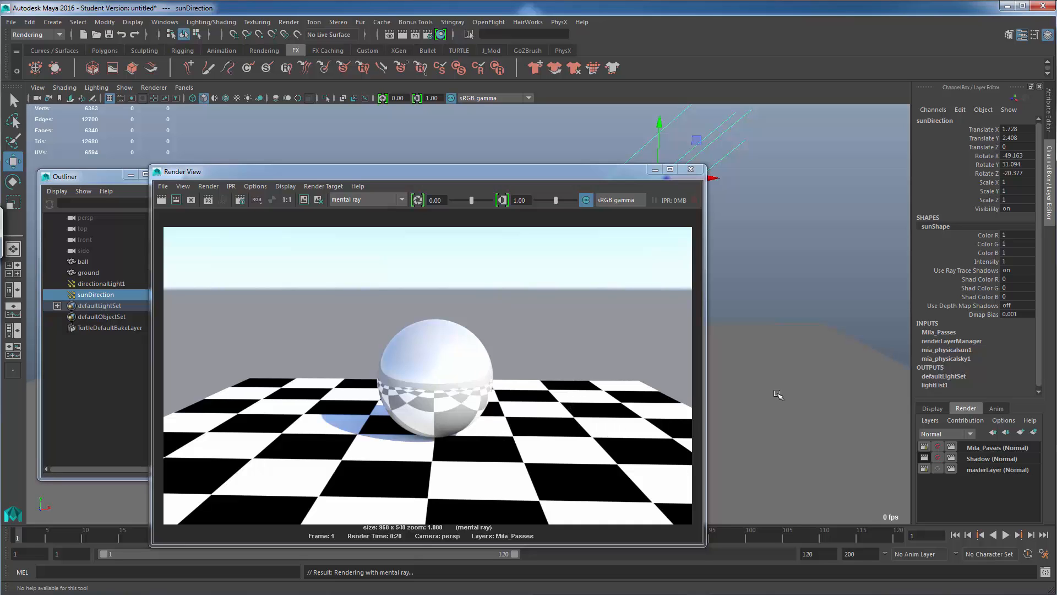
Open the Shadow layer's render settings and cancel the running batch render.
left_click(951, 457)
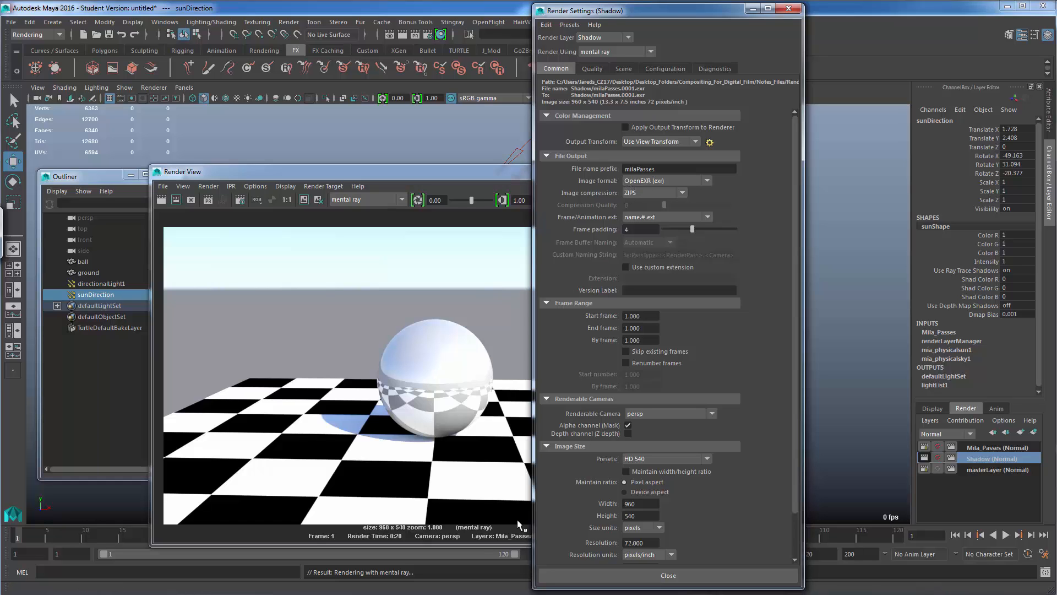
left_click(287, 23)
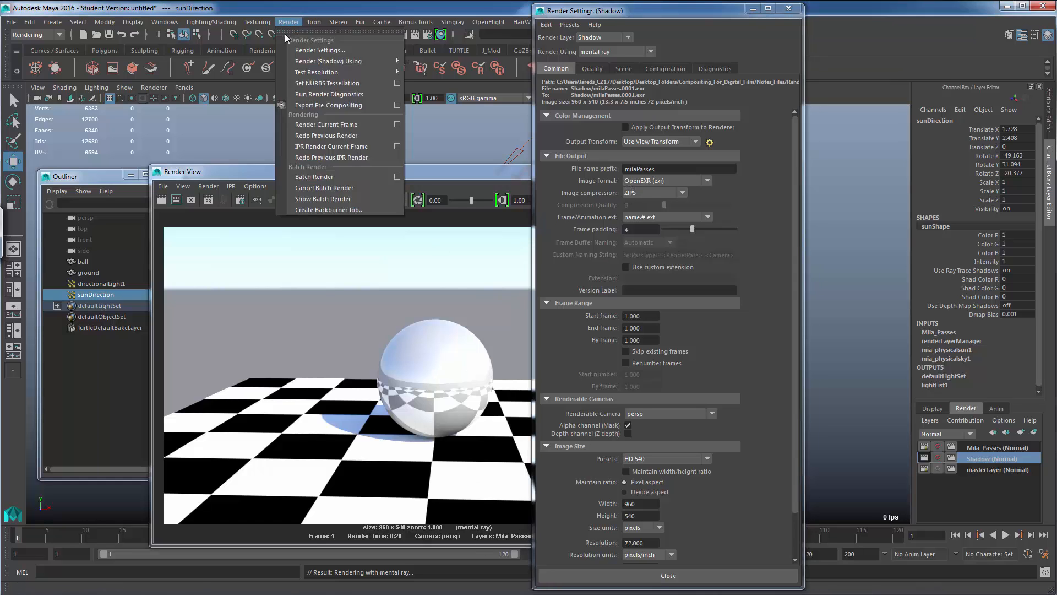
left_click(317, 187)
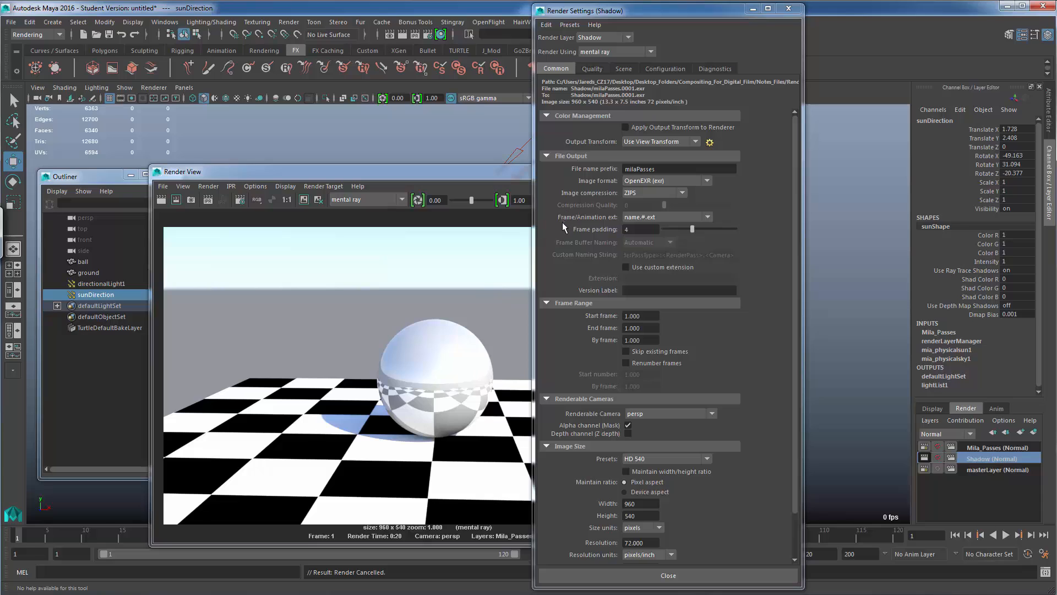
Set the Shadow layer's file name prefix to shadow and create a layer override for it.
left_click(665, 168)
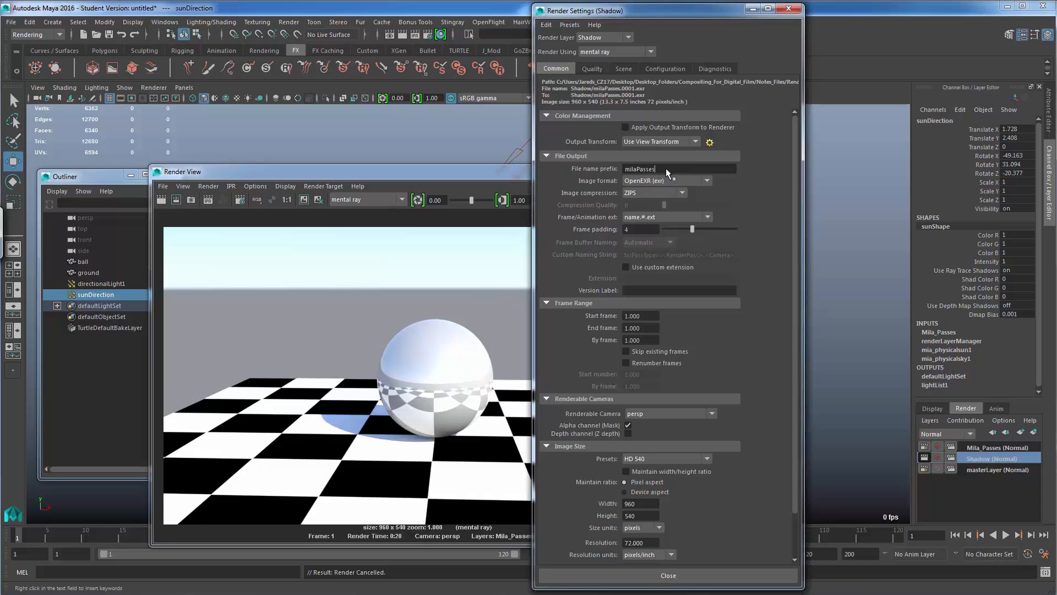
left_click_drag(676, 168, 597, 171)
type("s")
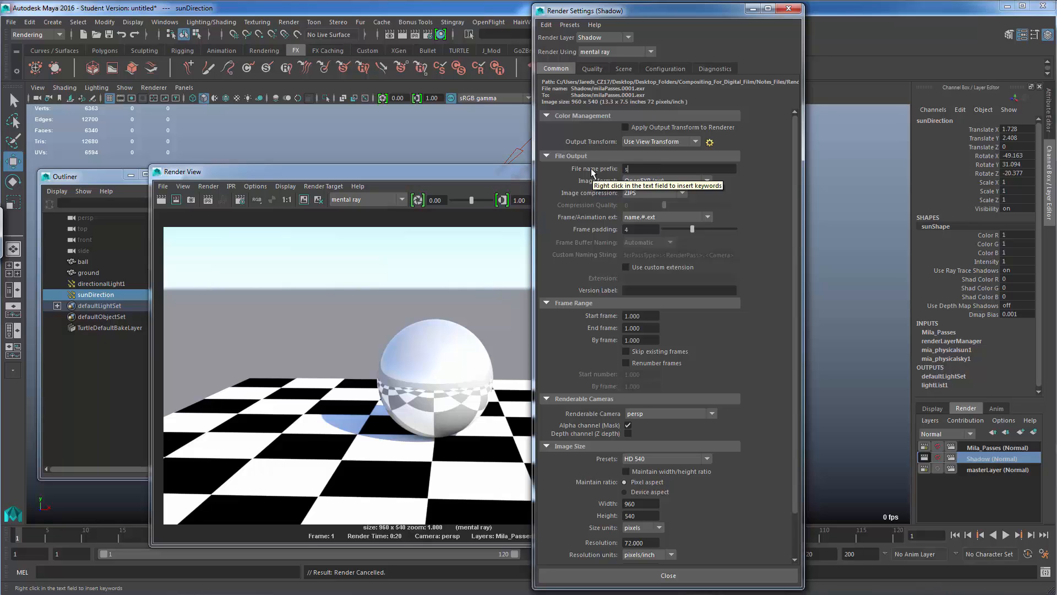
type("hadow")
key("Return")
right_click(587, 173)
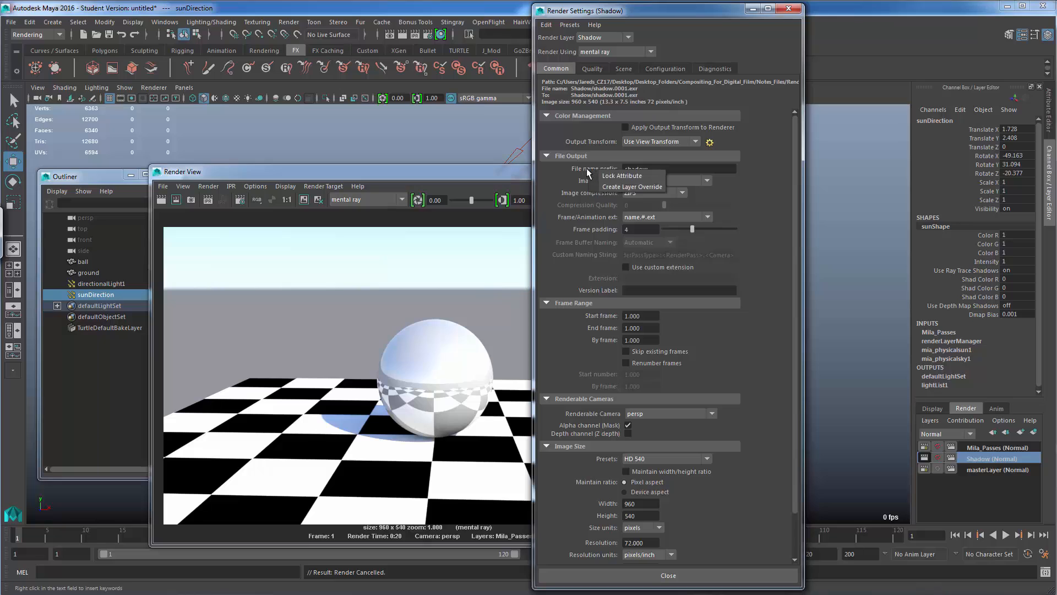
left_click(619, 188)
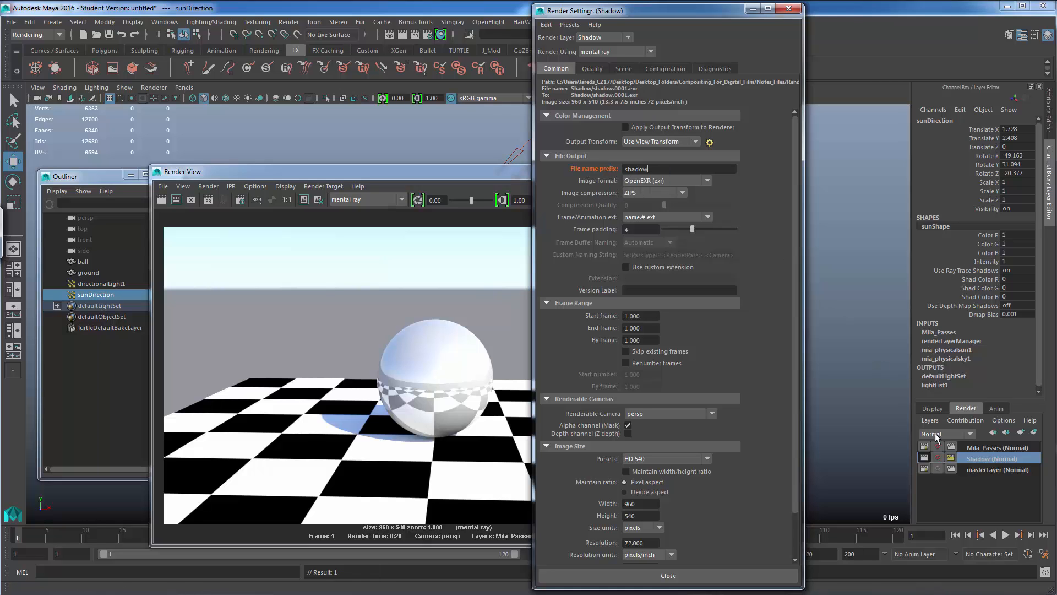
Set the Mila_Passes layer's file name prefix to milaPasses and create a layer override for it.
left_click(964, 449)
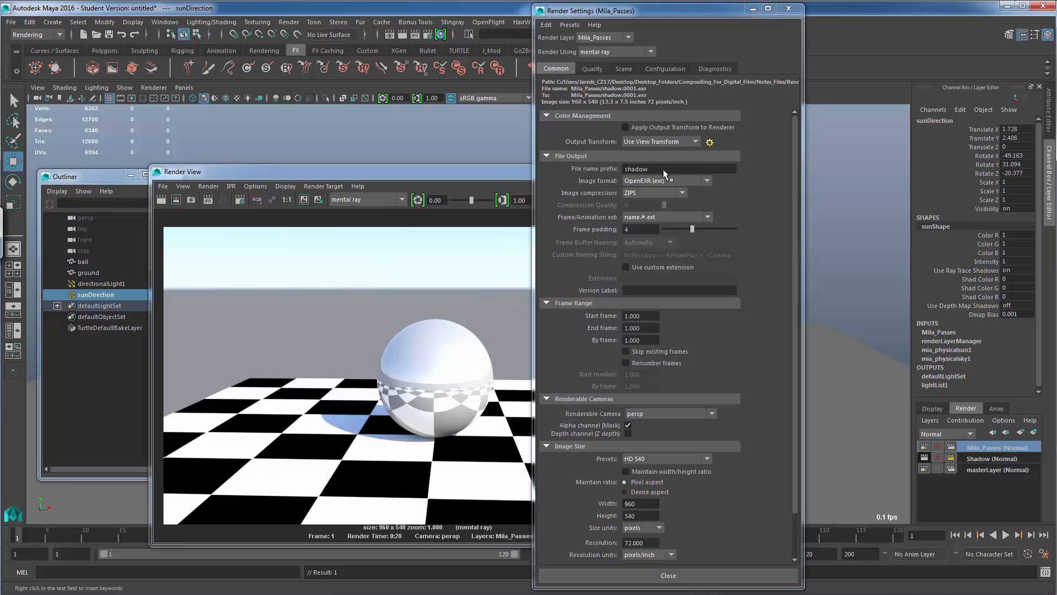
left_click_drag(663, 170, 615, 172)
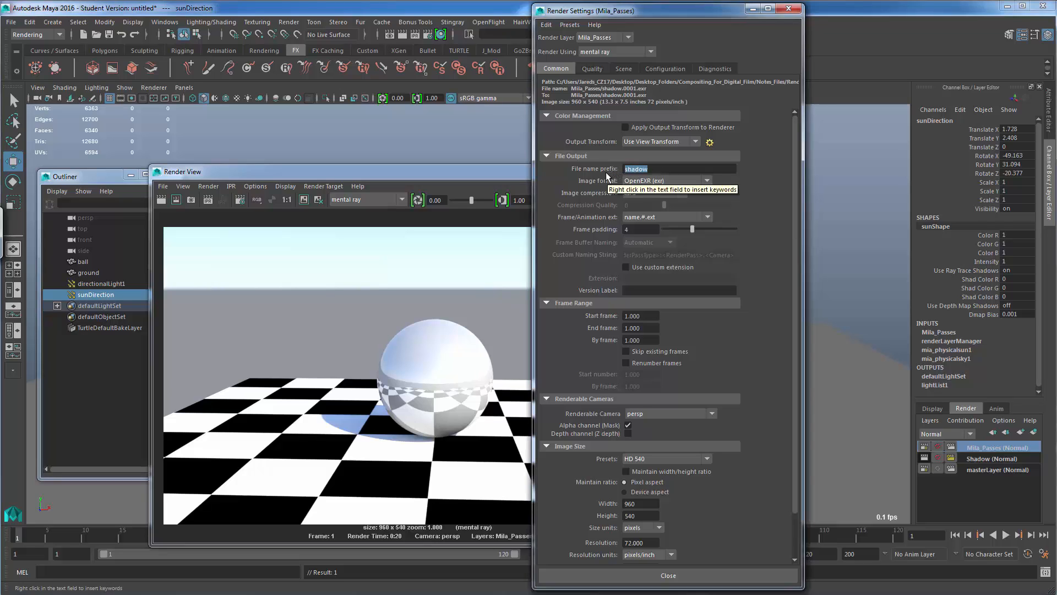
type("milaPasses")
key("Return")
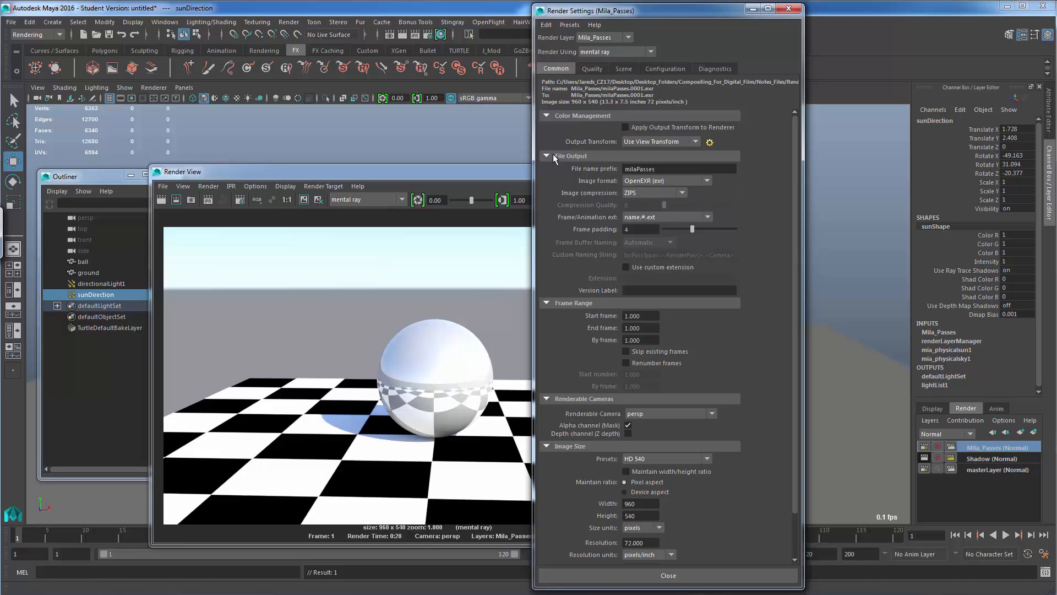
right_click(600, 167)
left_click(622, 186)
Check the file name prefix overrides by switching between the Shadow and Mila_Passes layers, ending on Shadow.
left_click(968, 457)
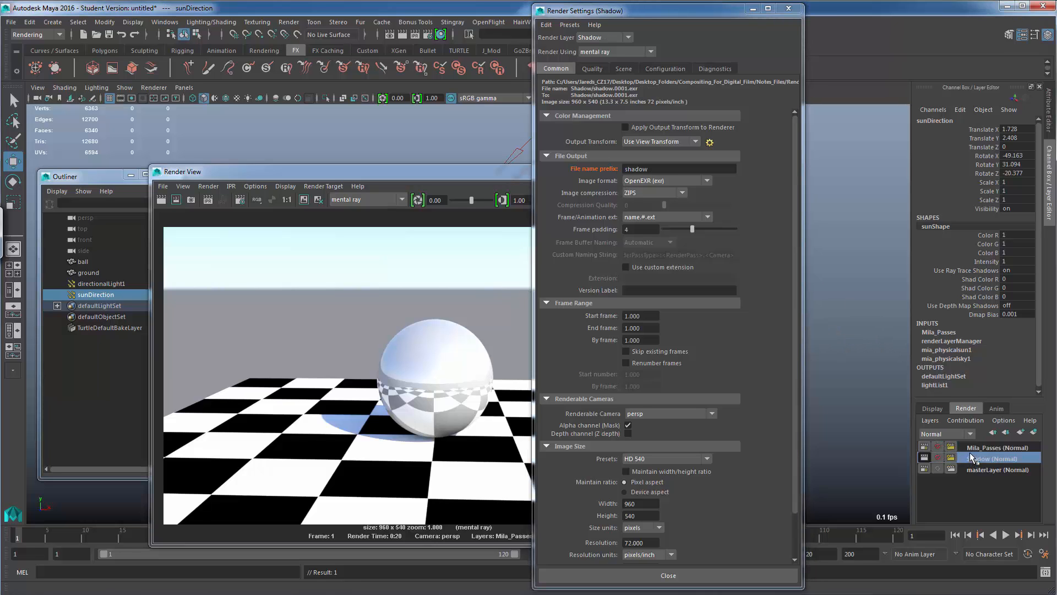
left_click(976, 448)
left_click(973, 459)
Batch render the Shadow layer, accepting the student version notice, and close the render settings.
left_click(288, 22)
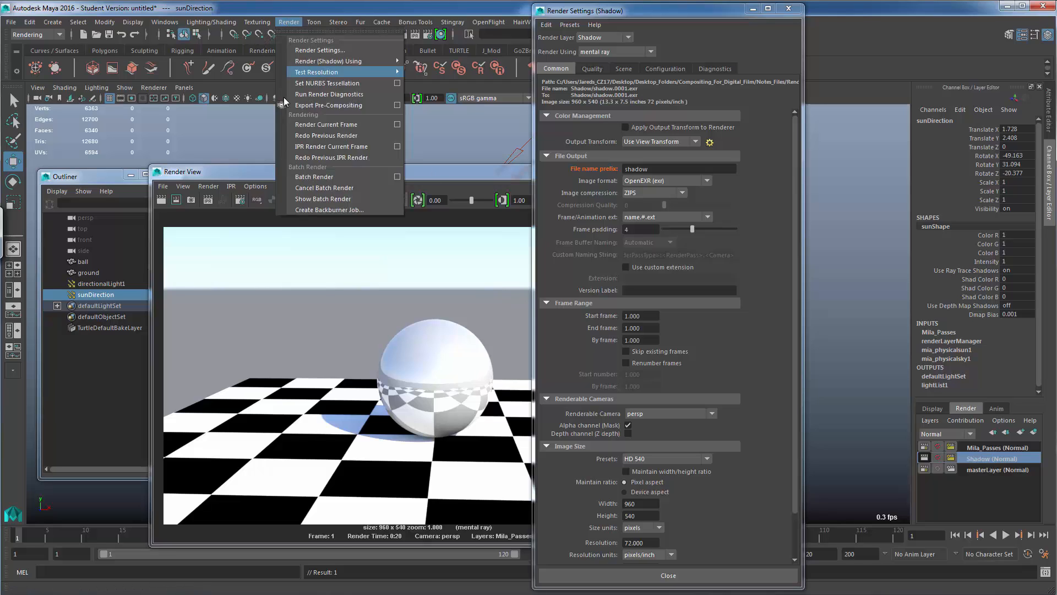
left_click(321, 178)
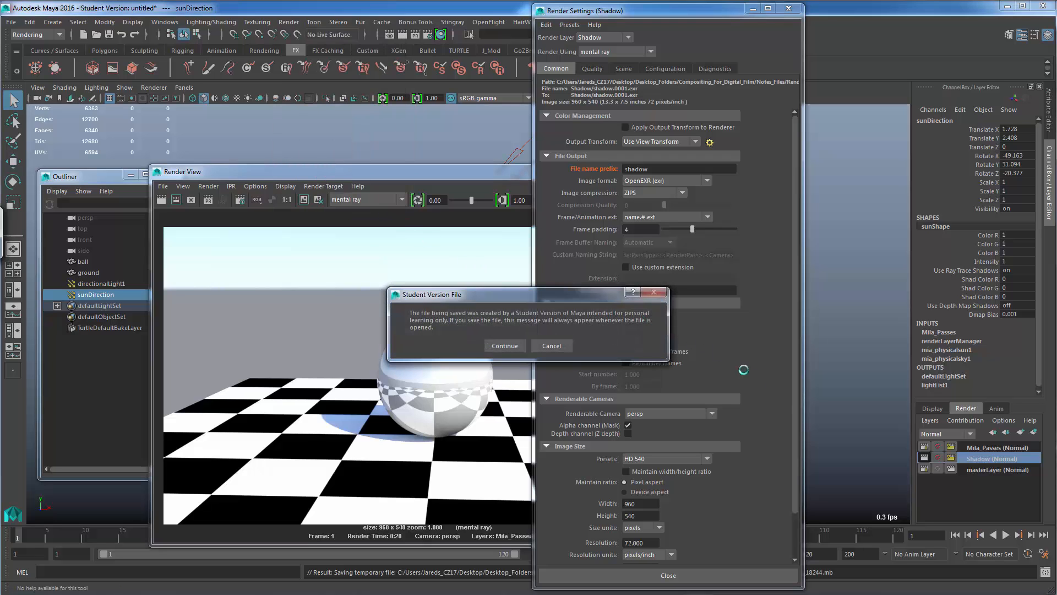
left_click(513, 345)
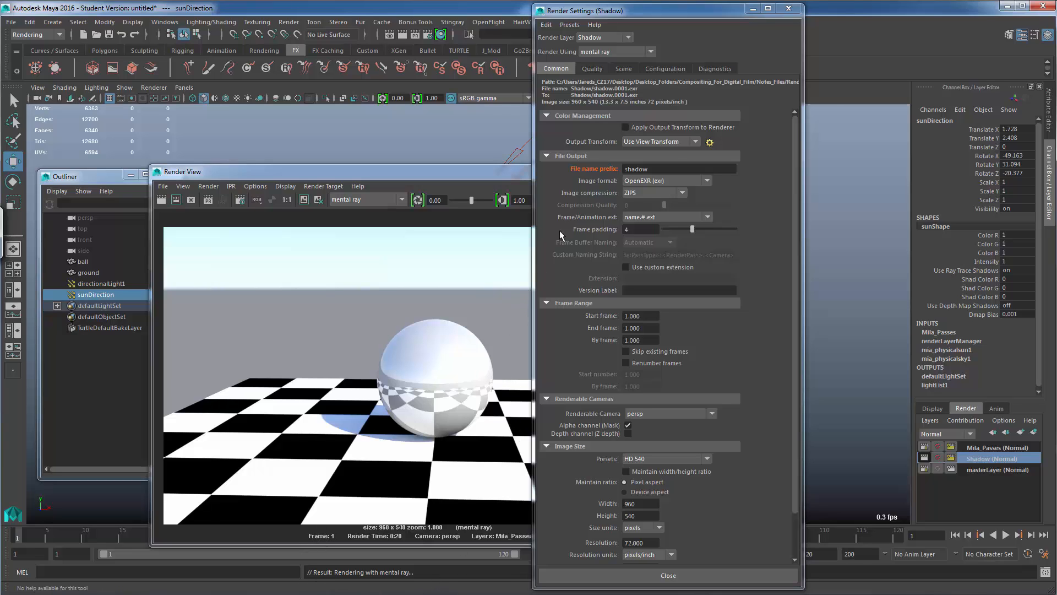
left_click(789, 9)
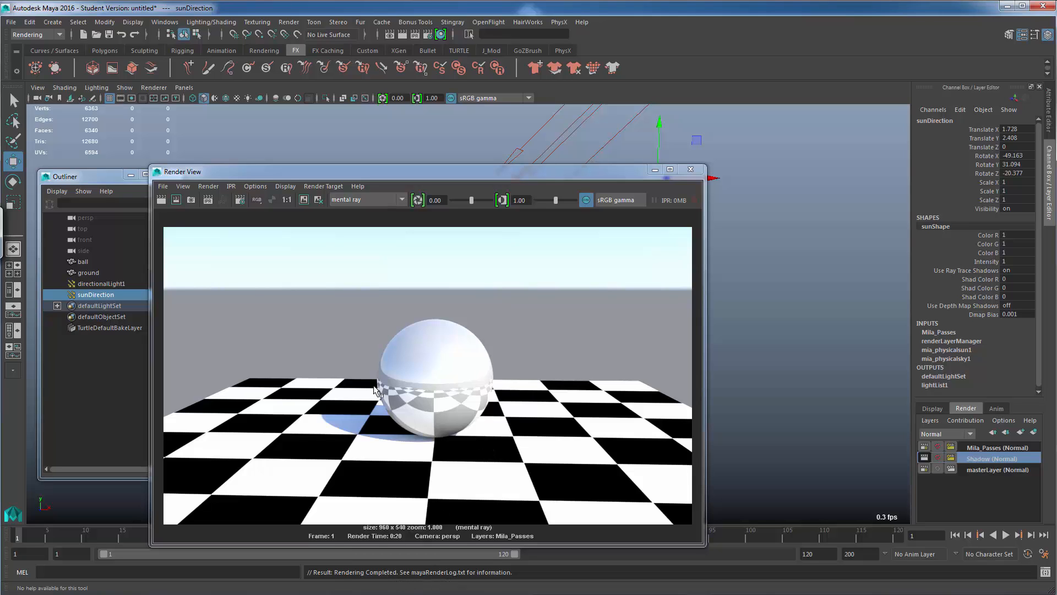
Save the scene as milaPasses in Maya ASCII format in the project's scenes folder, accepting the student version notice.
left_click(10, 22)
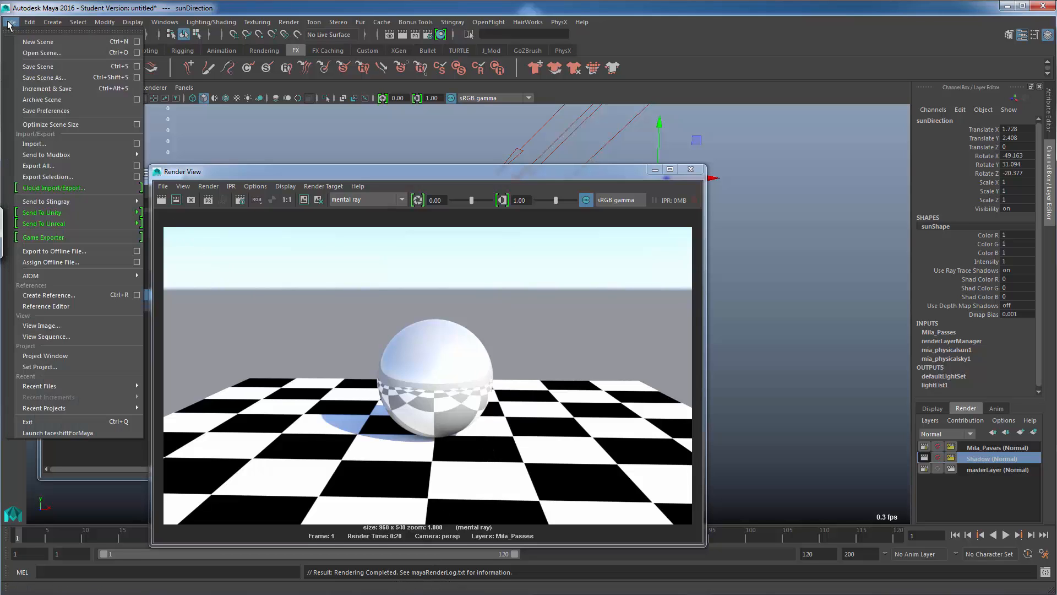
left_click(44, 78)
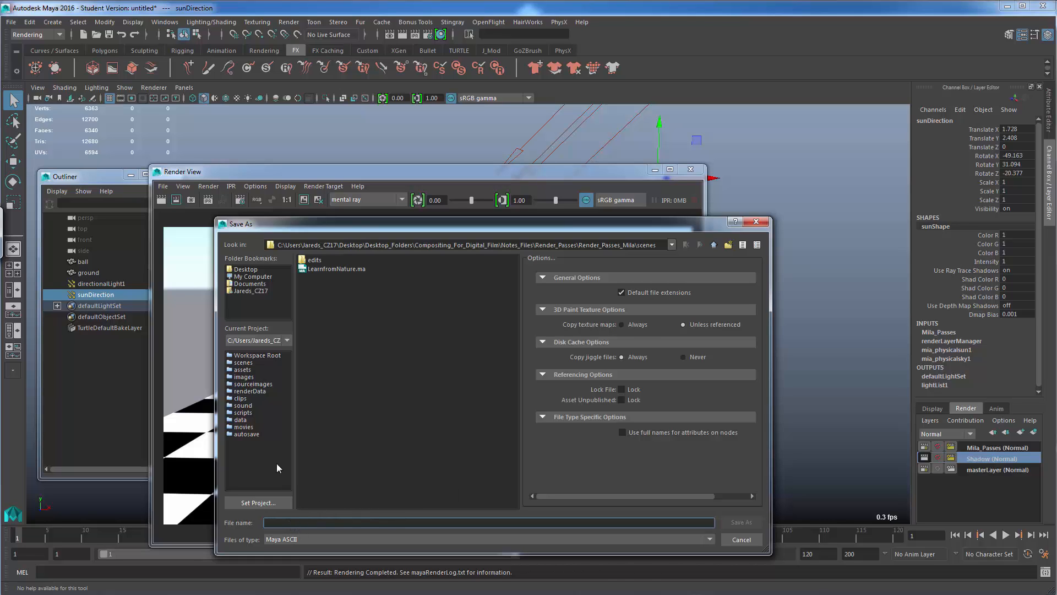
type("milaPasses")
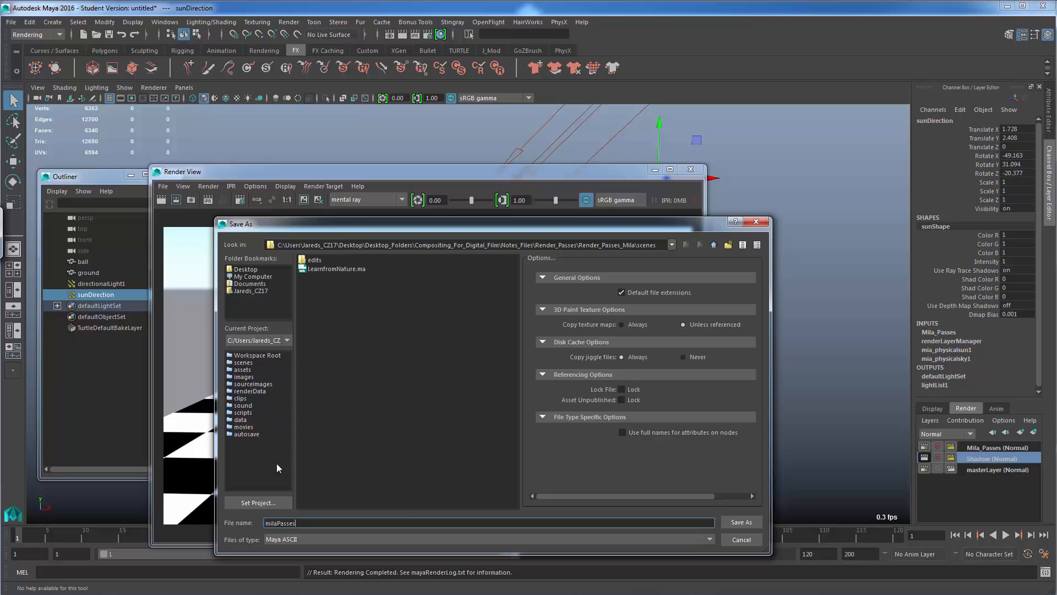
key("Return")
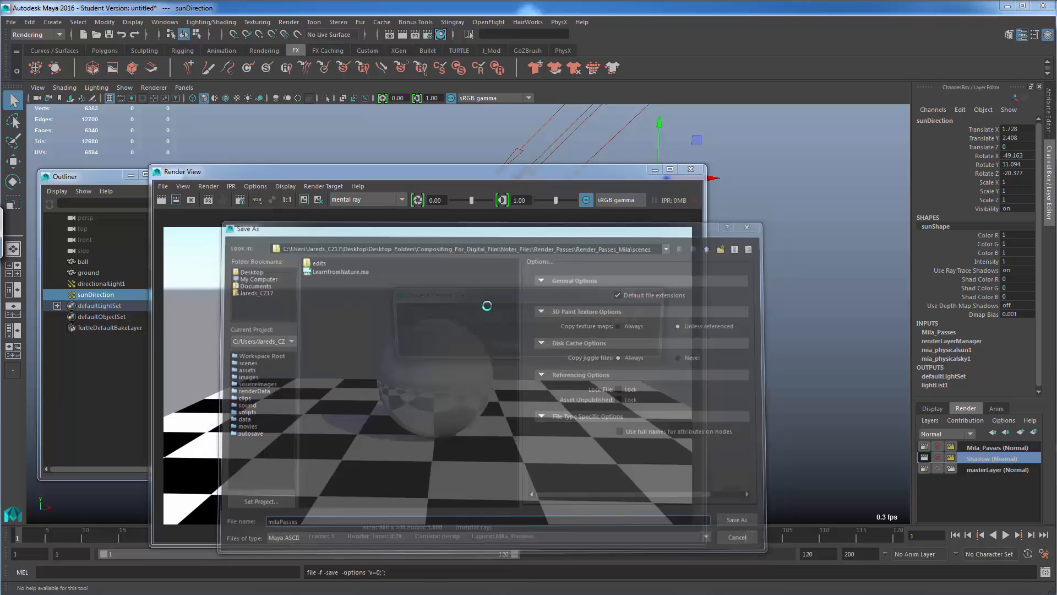
left_click(505, 346)
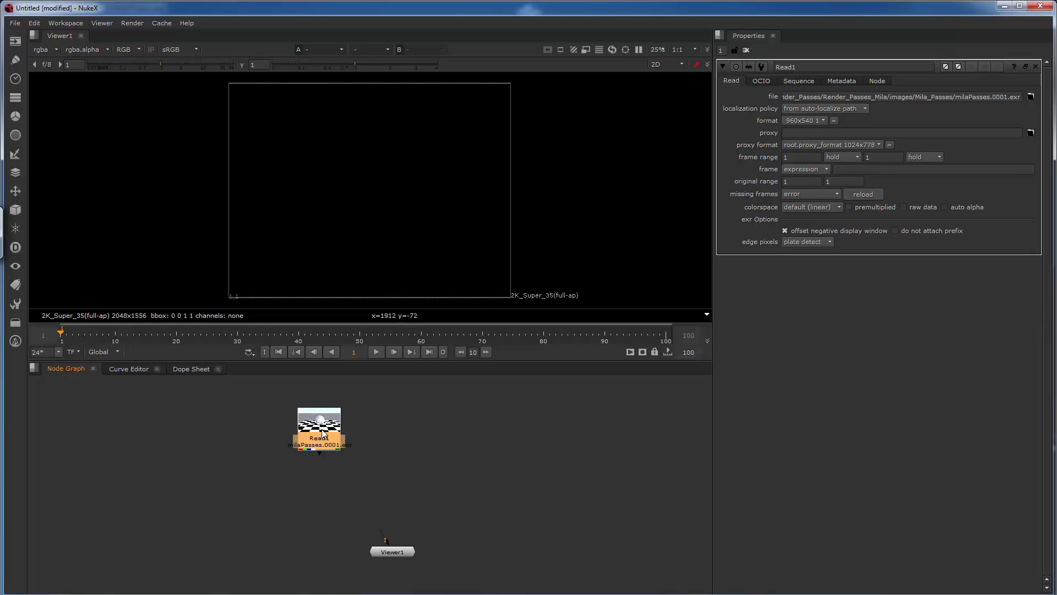
Move the milaPasses Read node aside and read in shadow.0001.exr from the images/Shadow folder.
left_click_drag(323, 434, 389, 421)
left_click(289, 450)
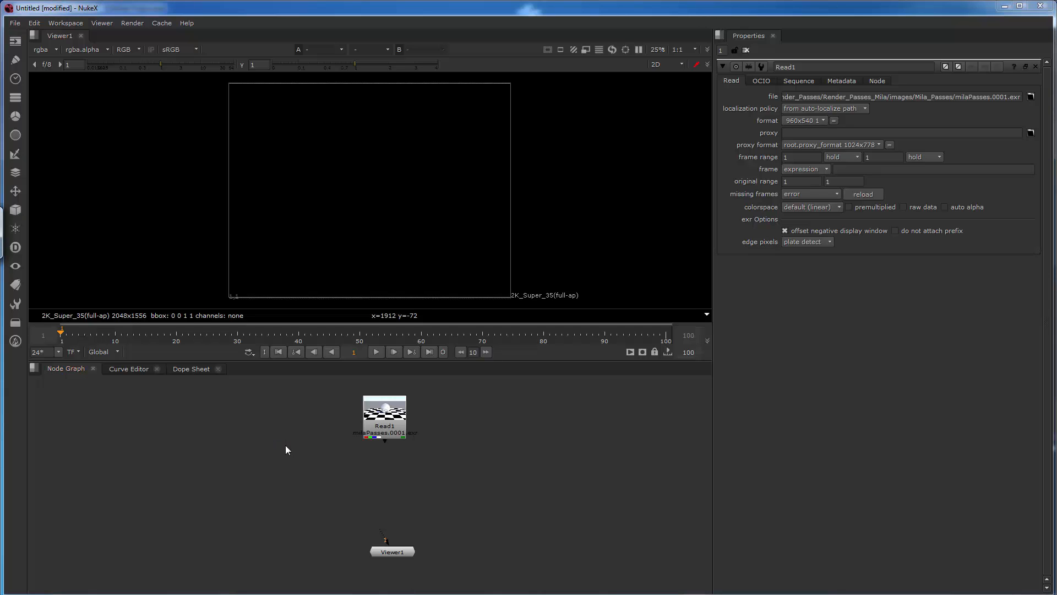
key("r")
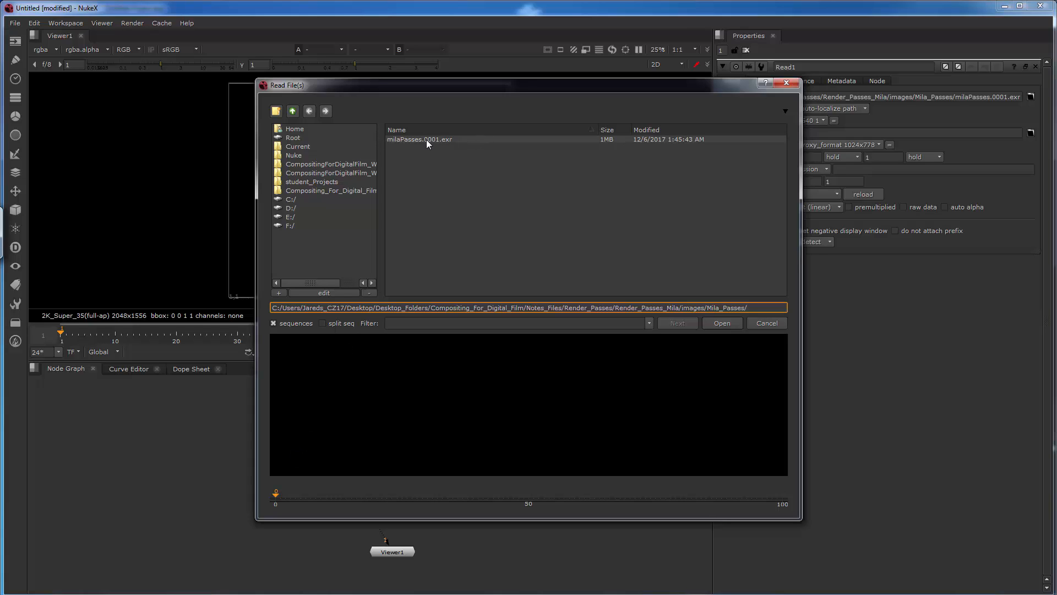
left_click(292, 111)
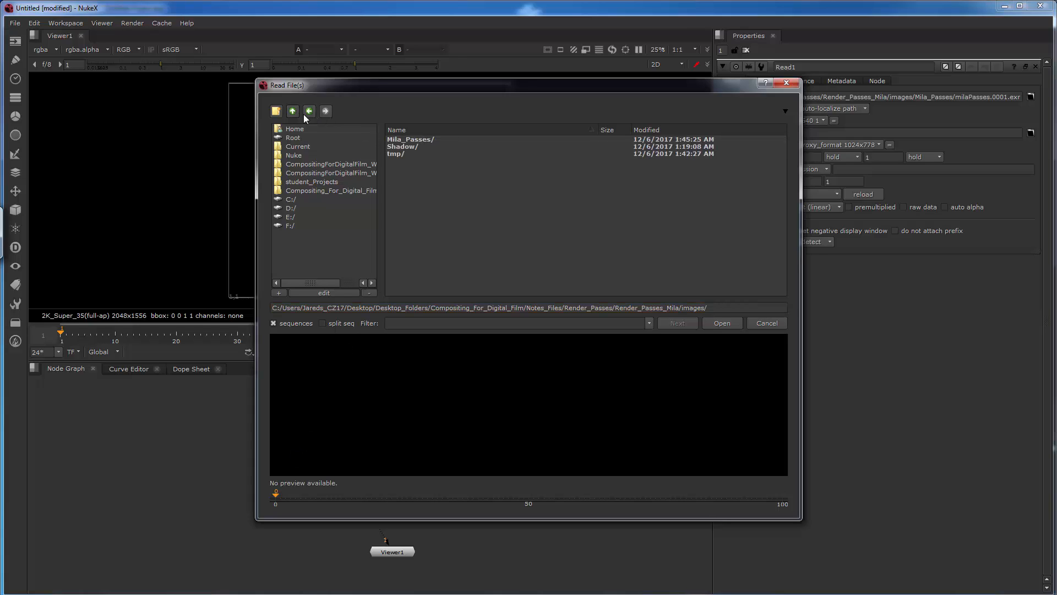
double_click(406, 146)
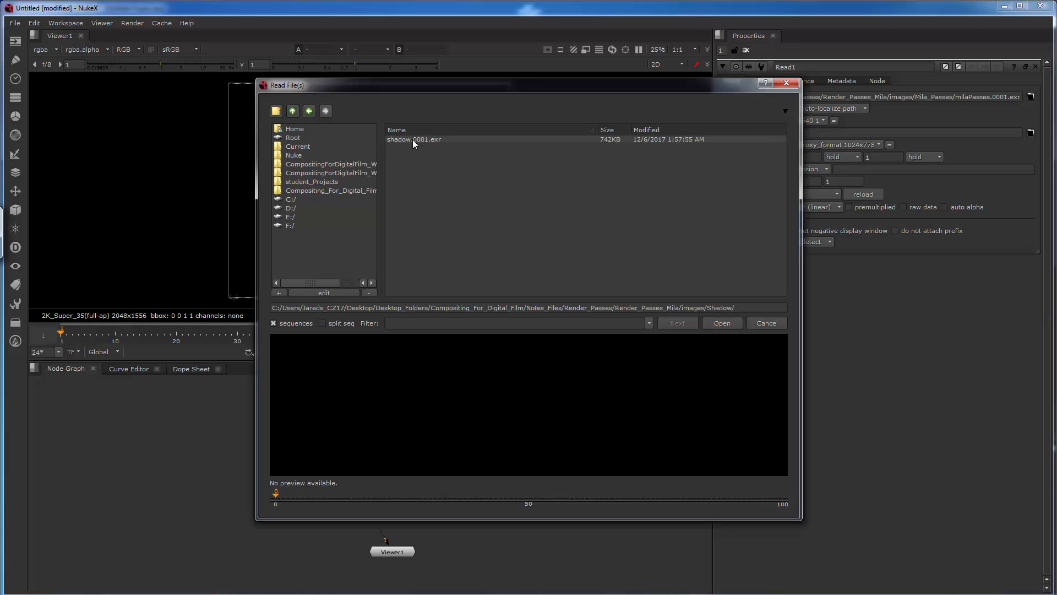
left_click(412, 140)
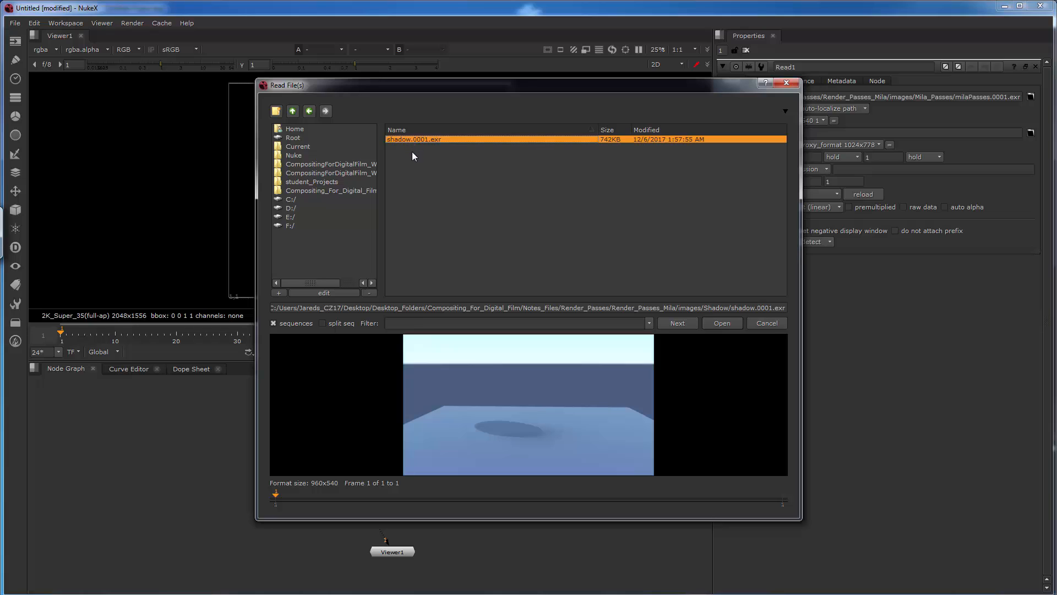
double_click(414, 140)
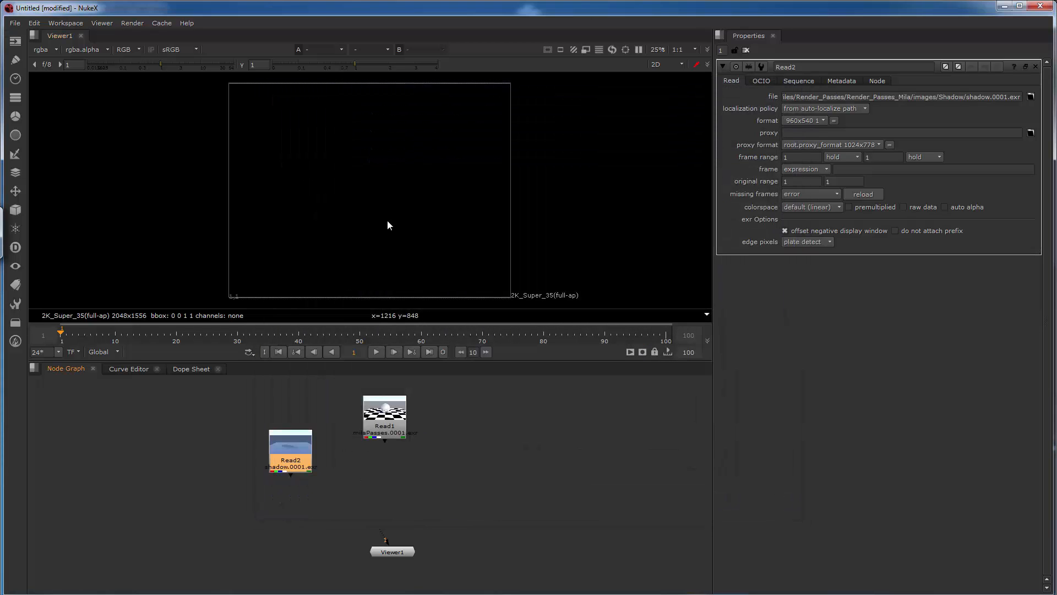
Space out the two Read nodes and connect the milaPasses Read node to the viewer directly below it.
left_click_drag(295, 461, 250, 430)
left_click_drag(384, 420, 384, 400)
left_click_drag(389, 554, 381, 553)
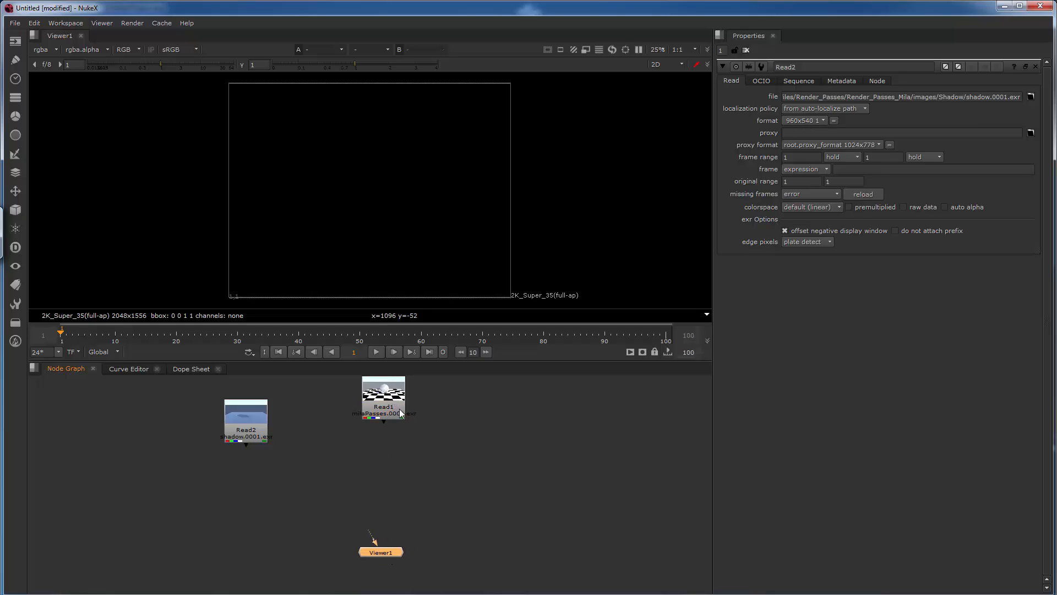
left_click_drag(390, 403, 379, 408)
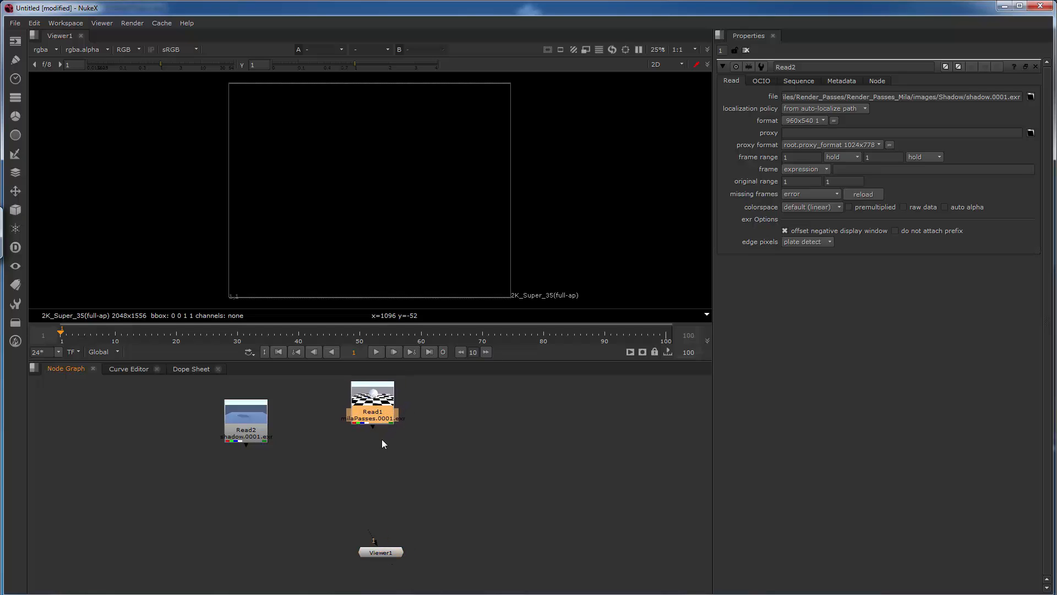
key("1")
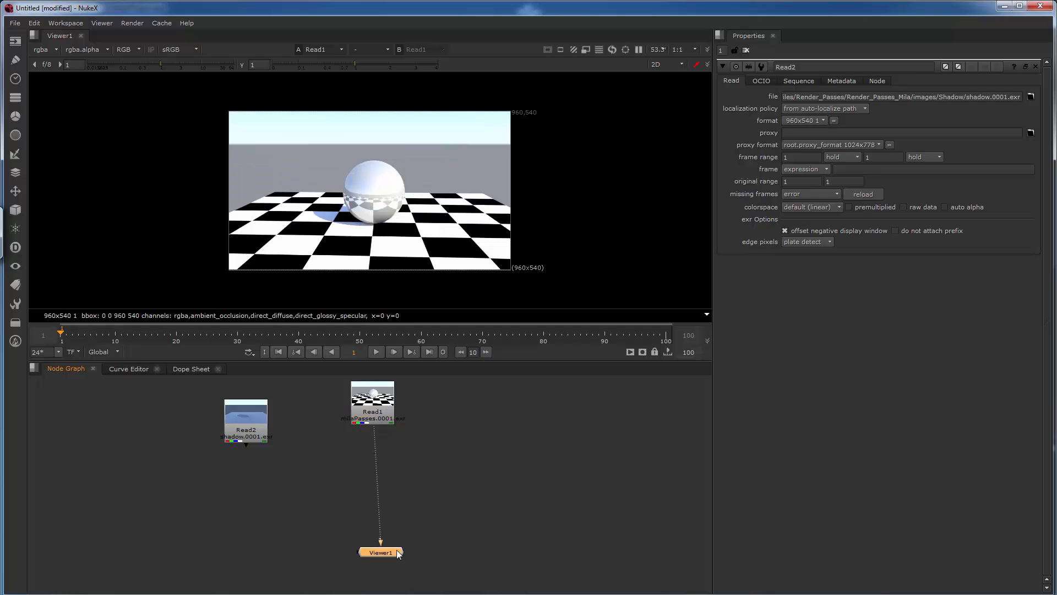
left_click_drag(399, 554, 391, 554)
Examine the milaPasses render in the viewer, both close up and as a whole frame.
scroll(468, 278, "up", 1)
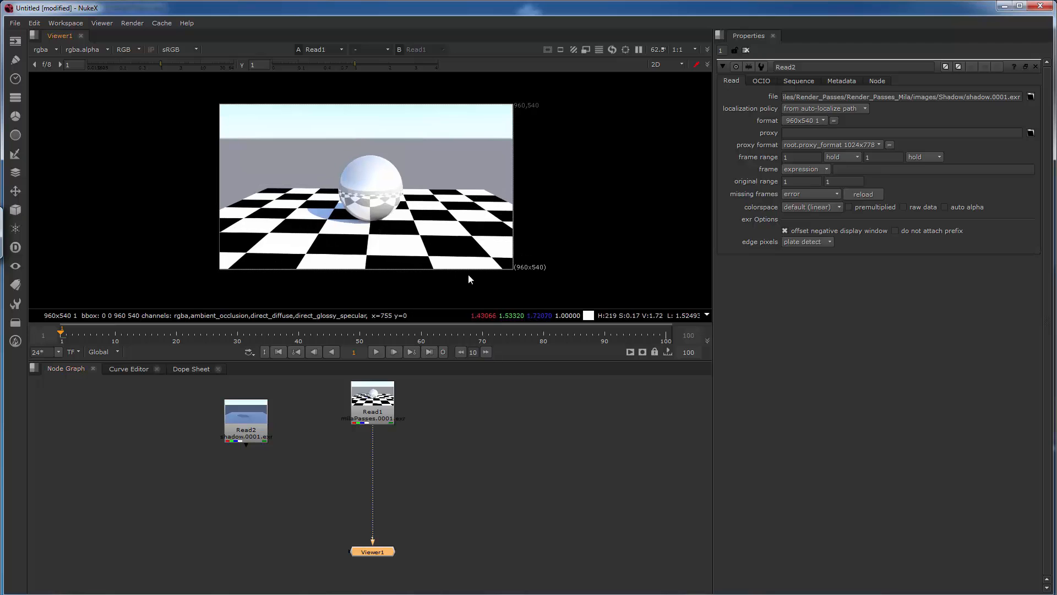
scroll(469, 275, "up", 3)
middle_click_drag(472, 214, 489, 264)
scroll(486, 268, "up", 3)
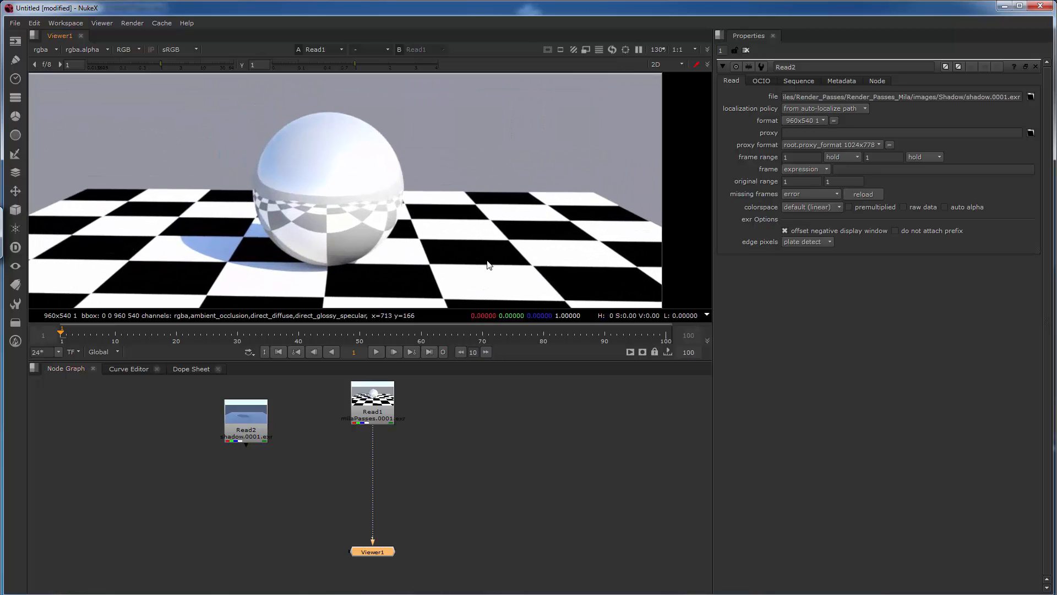
scroll(487, 261, "down", 7)
scroll(487, 262, "up", 2)
key("f")
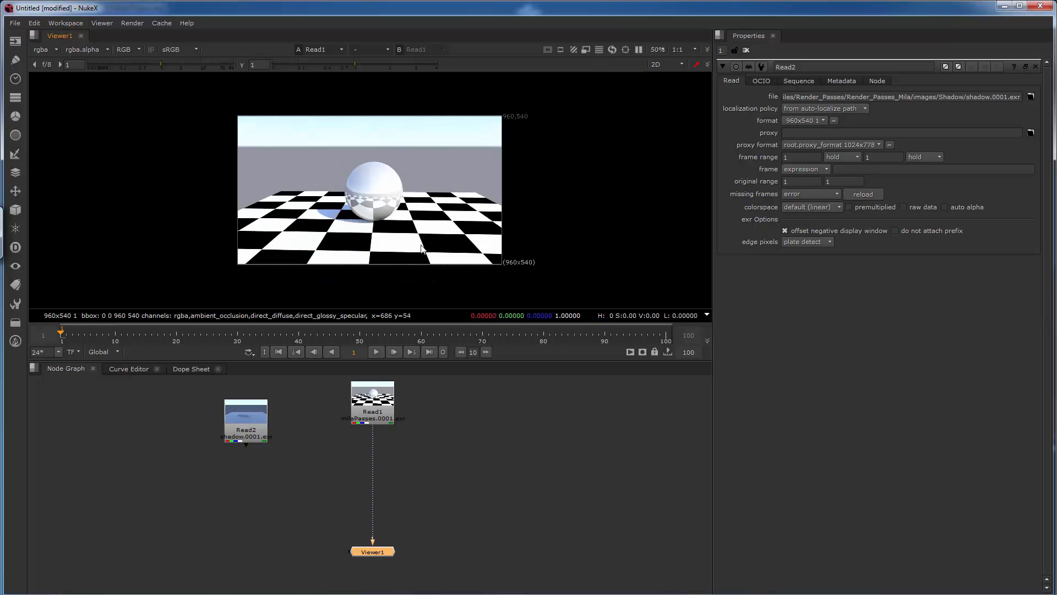
scroll(424, 250, "up", 2)
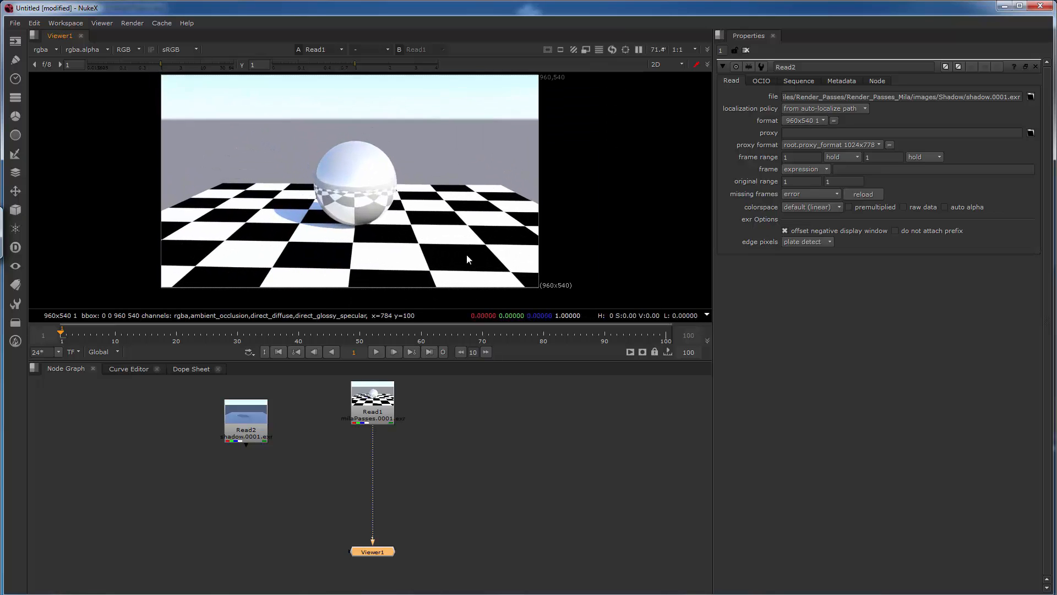
scroll(467, 259, "up", 1)
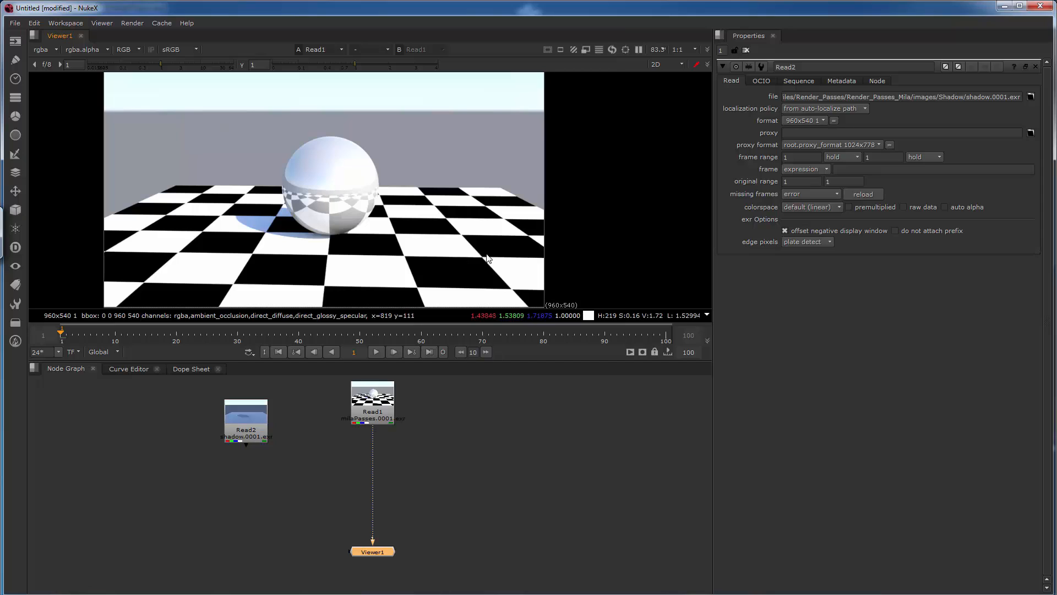
Add an Unpremult node after the milaPasses Read node and insert a dot in the pipe between them.
left_click(383, 413)
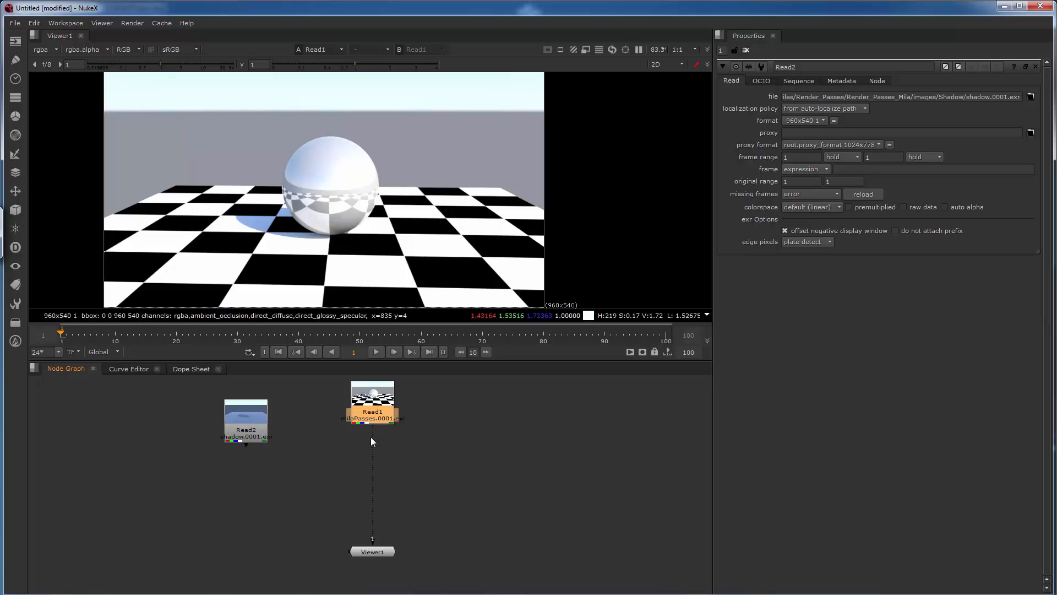
key("Tab")
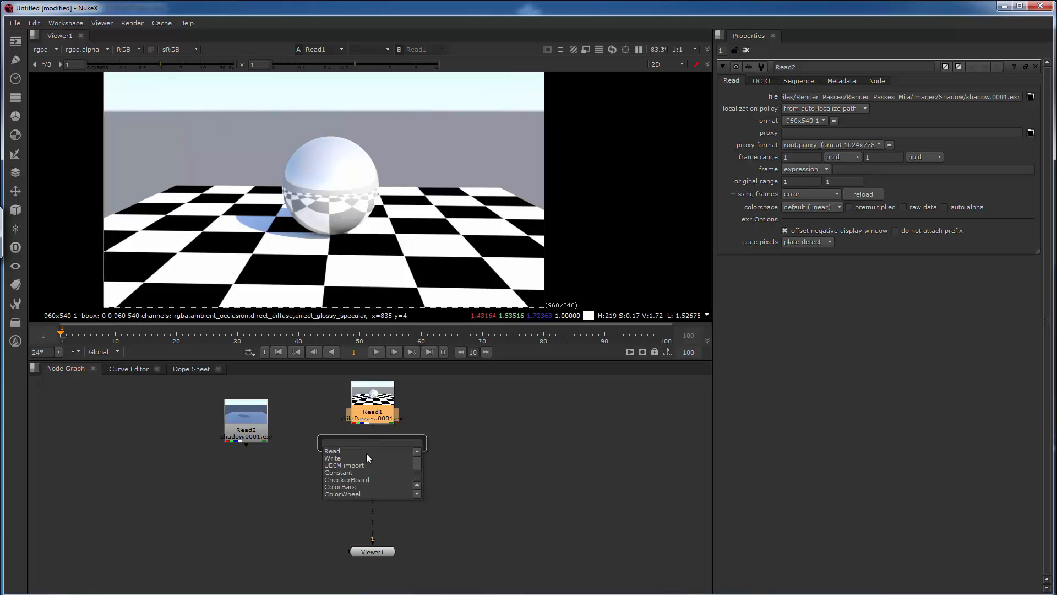
type("un")
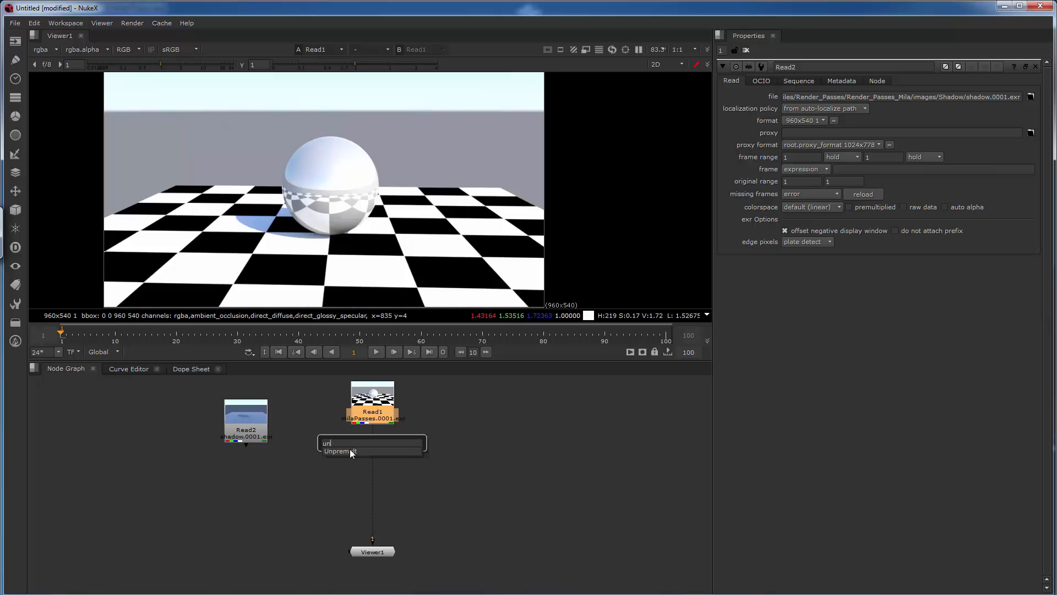
left_click(346, 450)
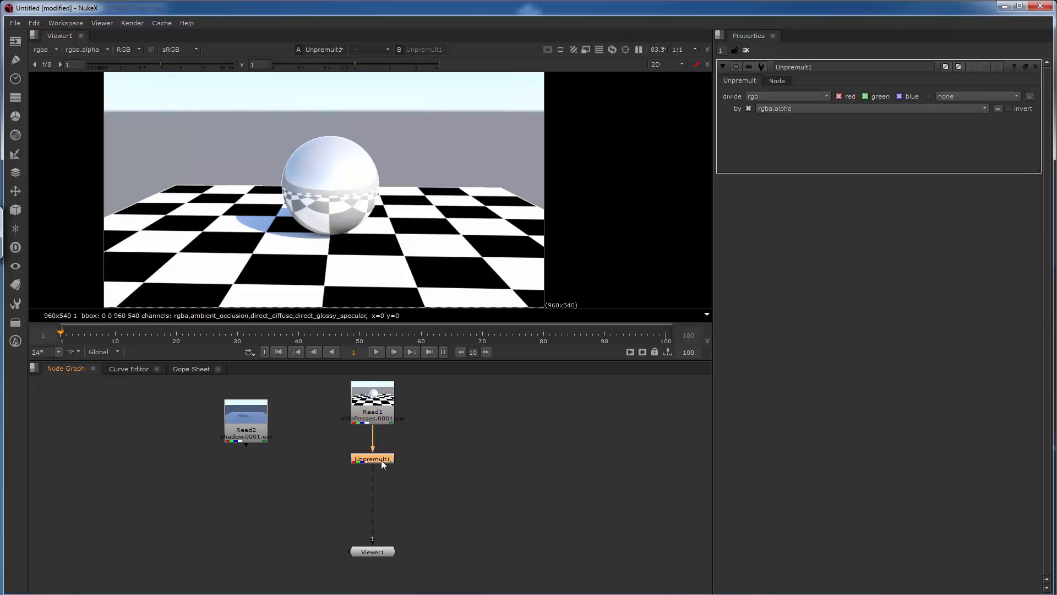
left_click_drag(381, 458, 374, 441)
left_click(373, 442, "ctrl")
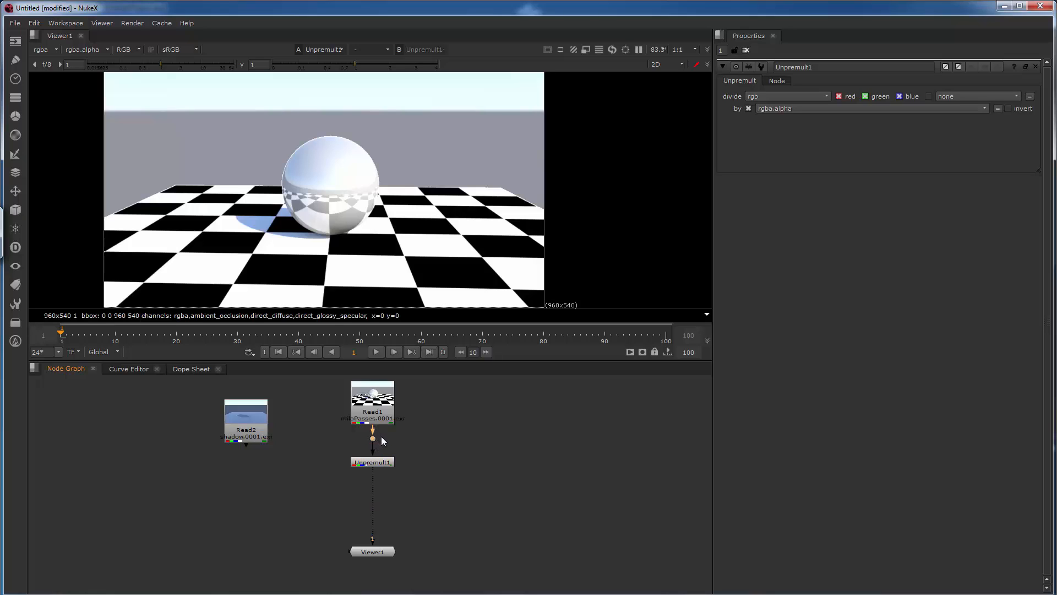
Create a Shuffle node beside the Unpremult branch and connect its input to the dot under the milaPasses Read node.
left_click(452, 452)
key("Tab")
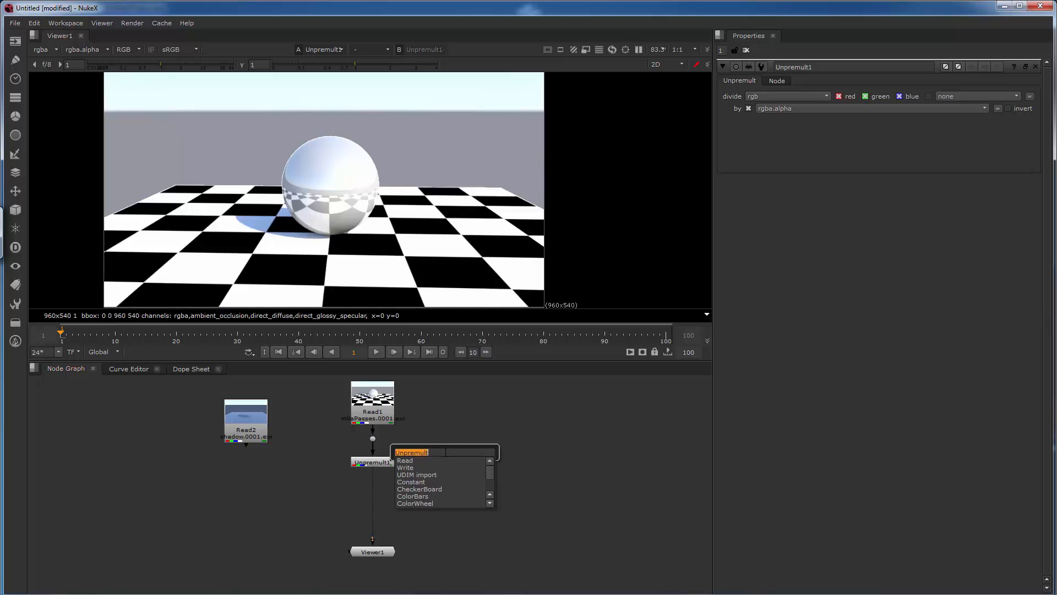
type("sh")
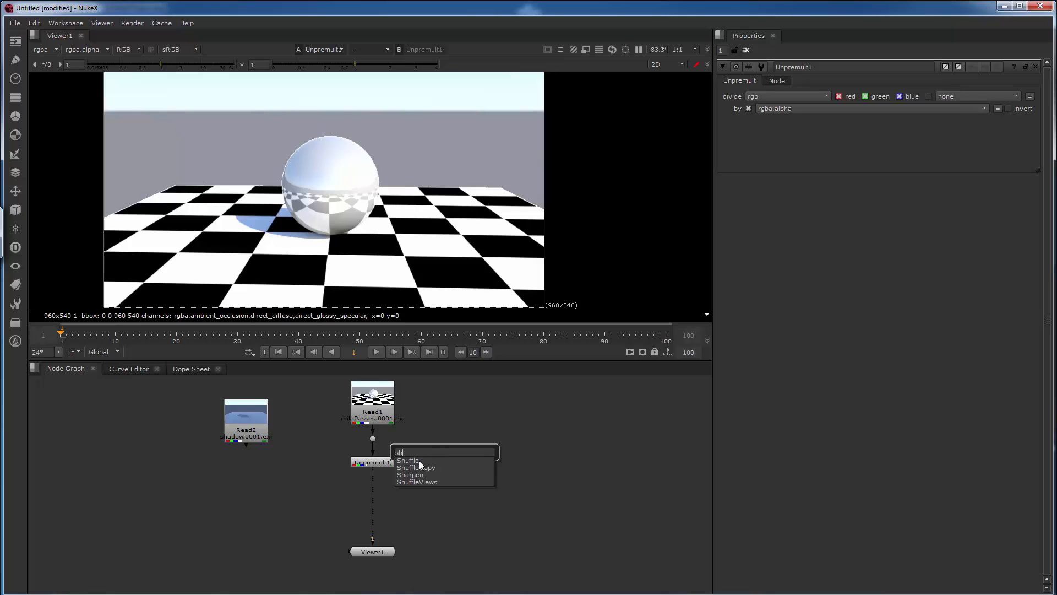
left_click(411, 460)
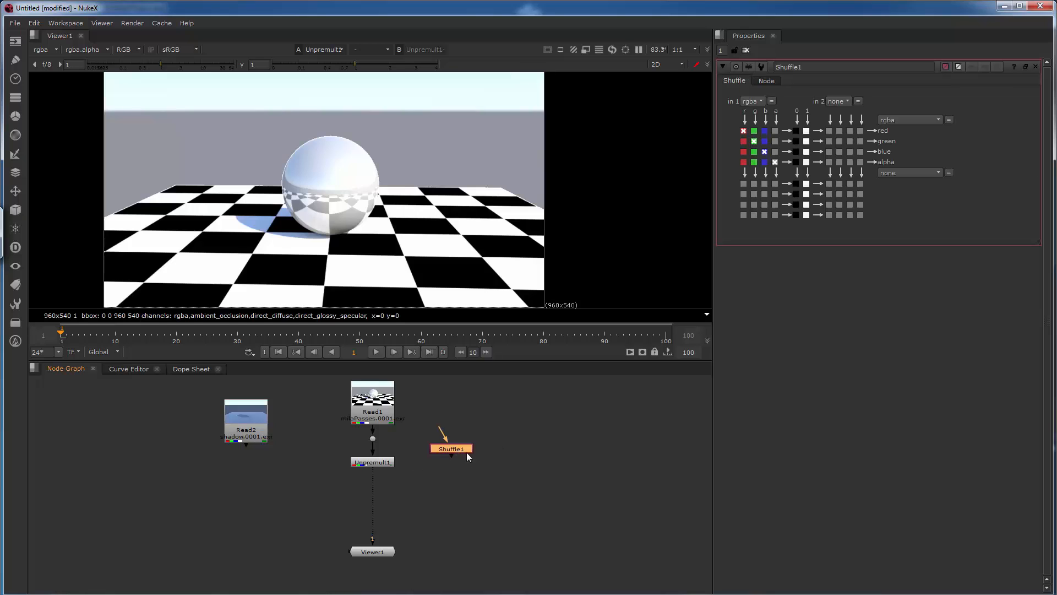
left_click_drag(467, 452, 526, 449)
left_click_drag(510, 428, 373, 439)
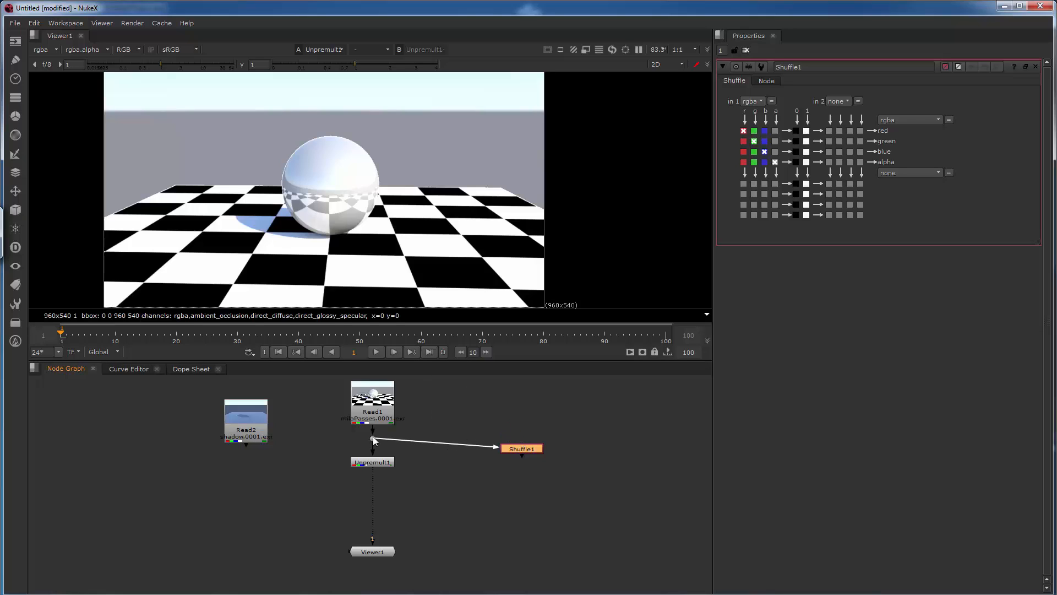
Route the Shuffle node's input pipe around two corner dots and tidy the positions of the Shuffle and Unpremult nodes.
left_click_drag(536, 452, 550, 473)
mouse_move(446, 452)
left_mouse_down("ctrl")
mouse_move(523, 439)
mouse_move(514, 490)
mouse_move(573, 471)
mouse_move(528, 472)
mouse_move(558, 470)
mouse_move(551, 476)
left_mouse_up("ctrl")
left_click(546, 478)
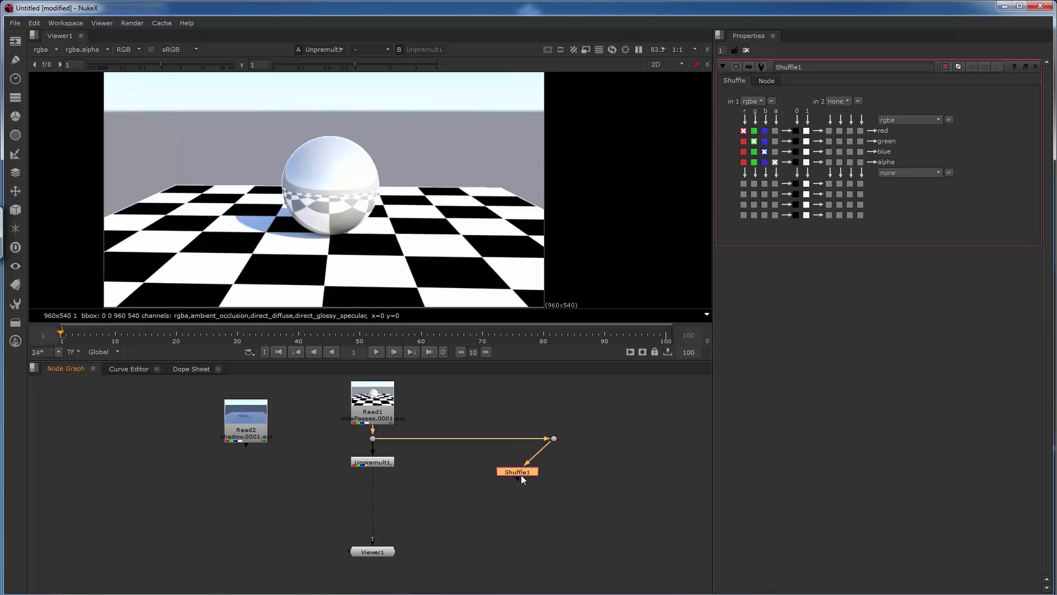
key("ctrl")
left_click(535, 454, "ctrl")
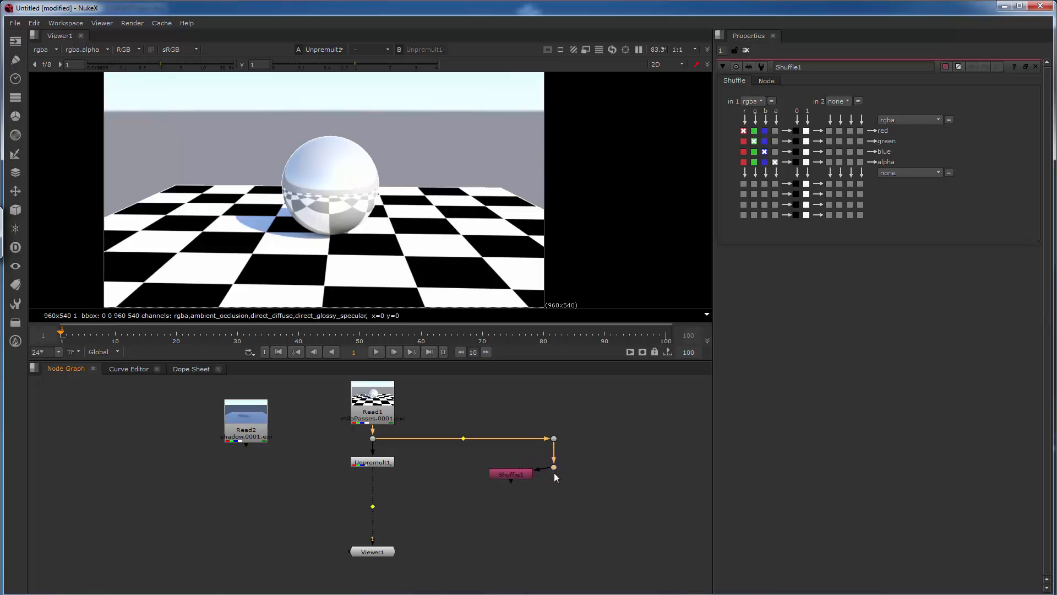
left_click_drag(555, 474, 554, 480)
left_click(519, 472)
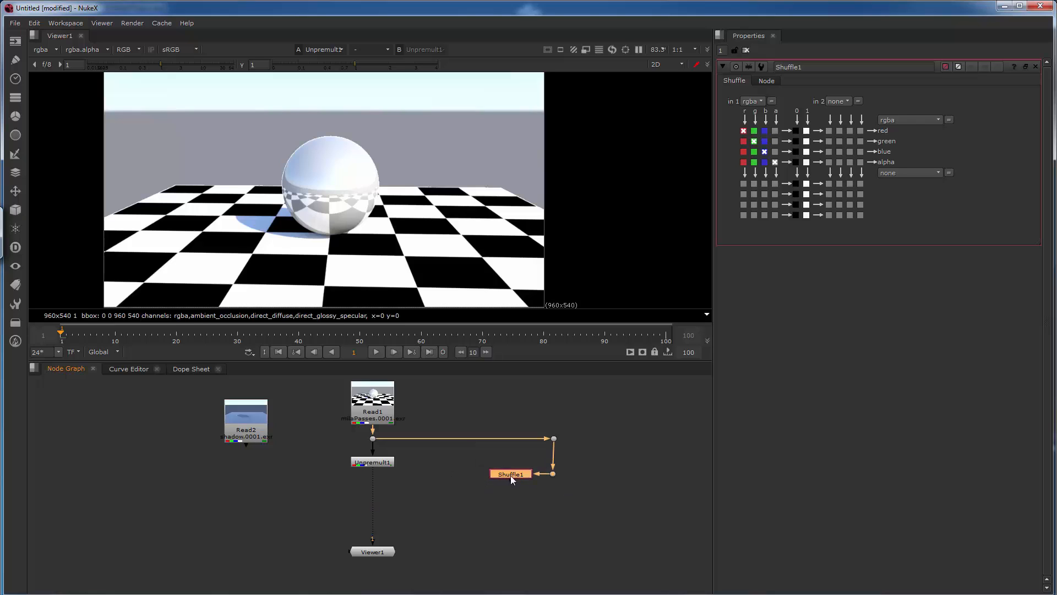
left_click_drag(511, 475, 511, 479)
left_click_drag(378, 461, 377, 455)
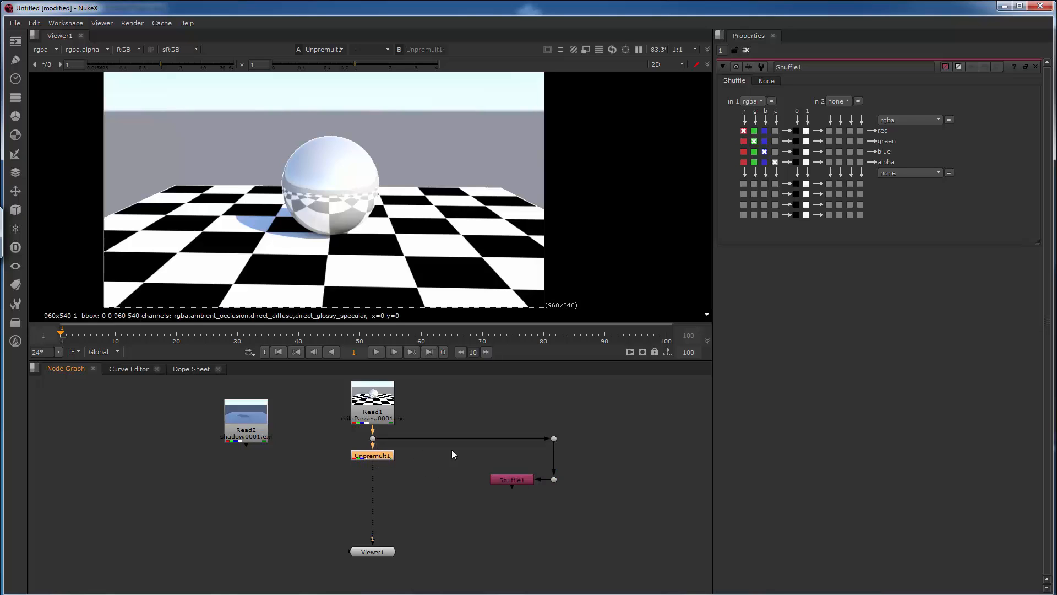
Add a Merge node below Unpremult with Shuffle as input A and Unpremult as input B, feeding the viewer moved further down.
left_click(504, 478)
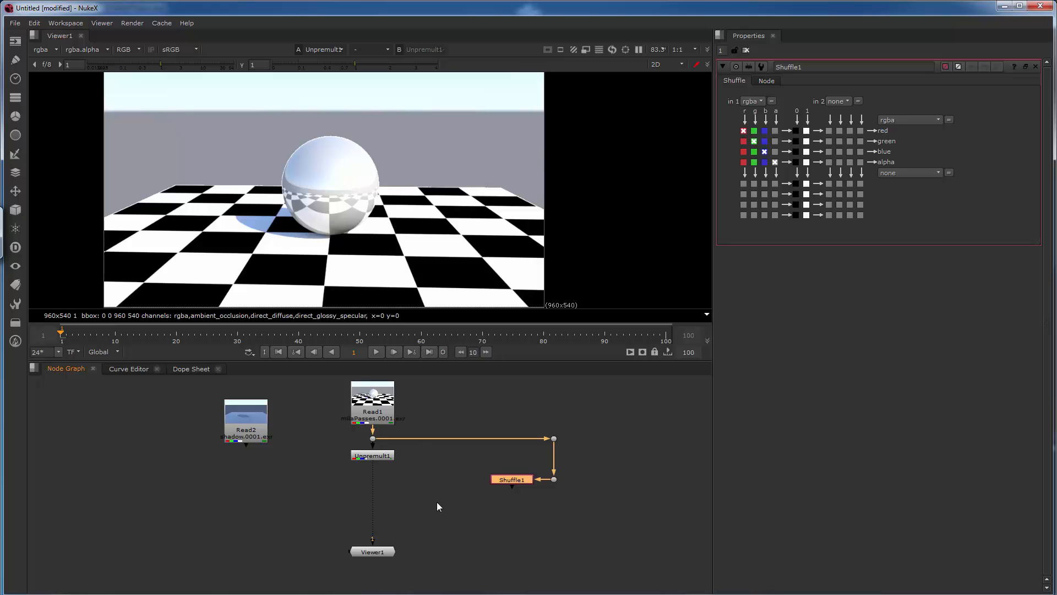
key("m")
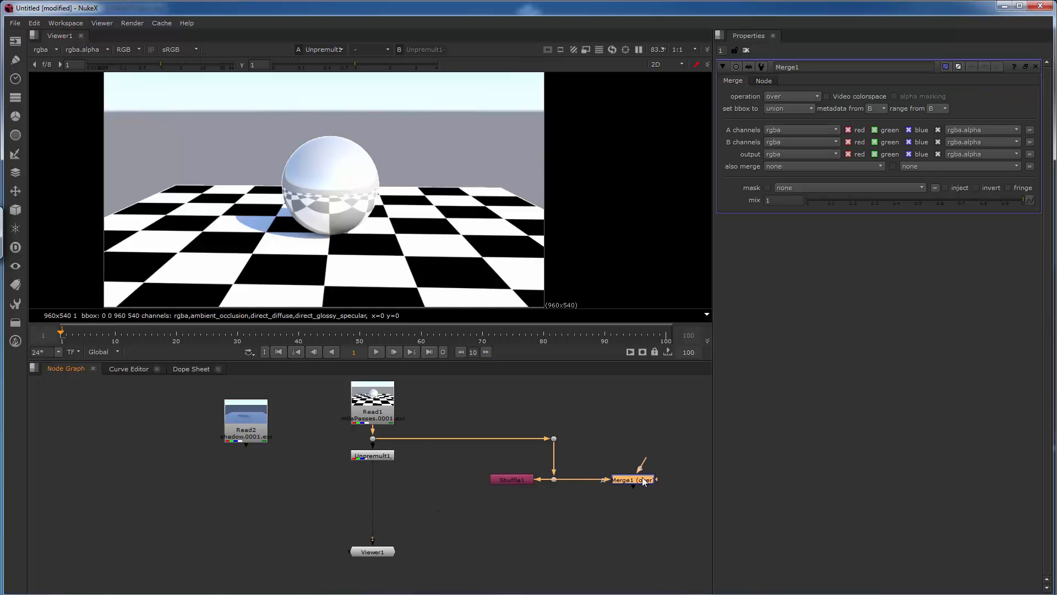
left_click_drag(606, 488, 381, 479)
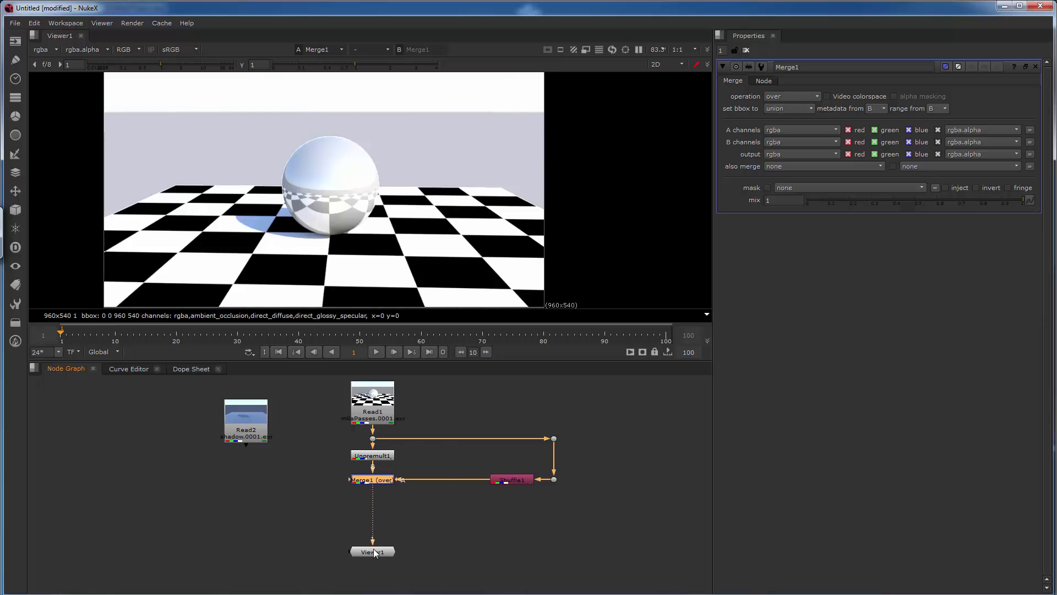
left_click_drag(375, 553, 374, 574)
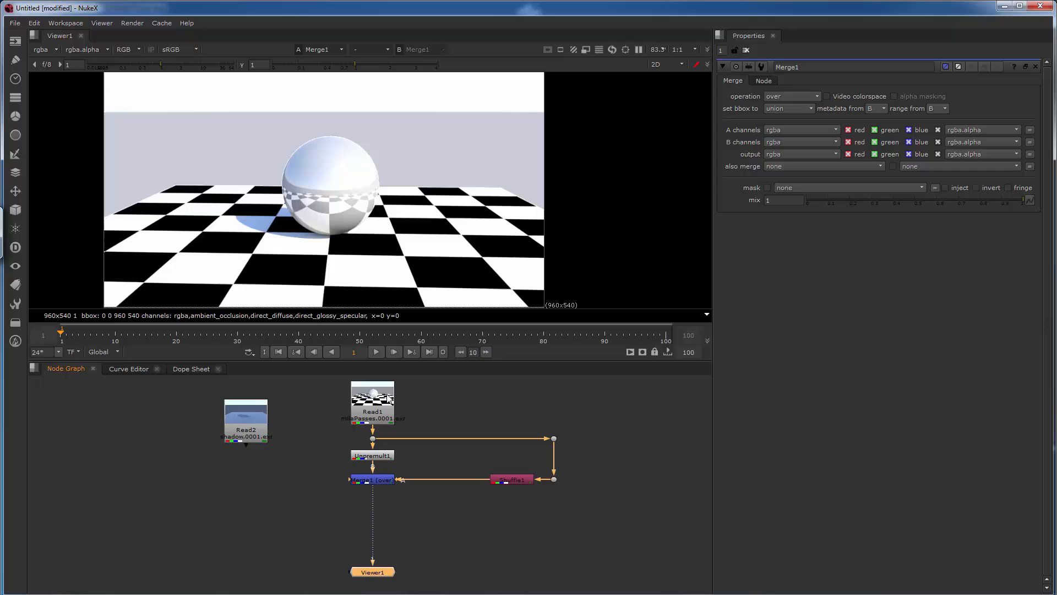
left_click(381, 479)
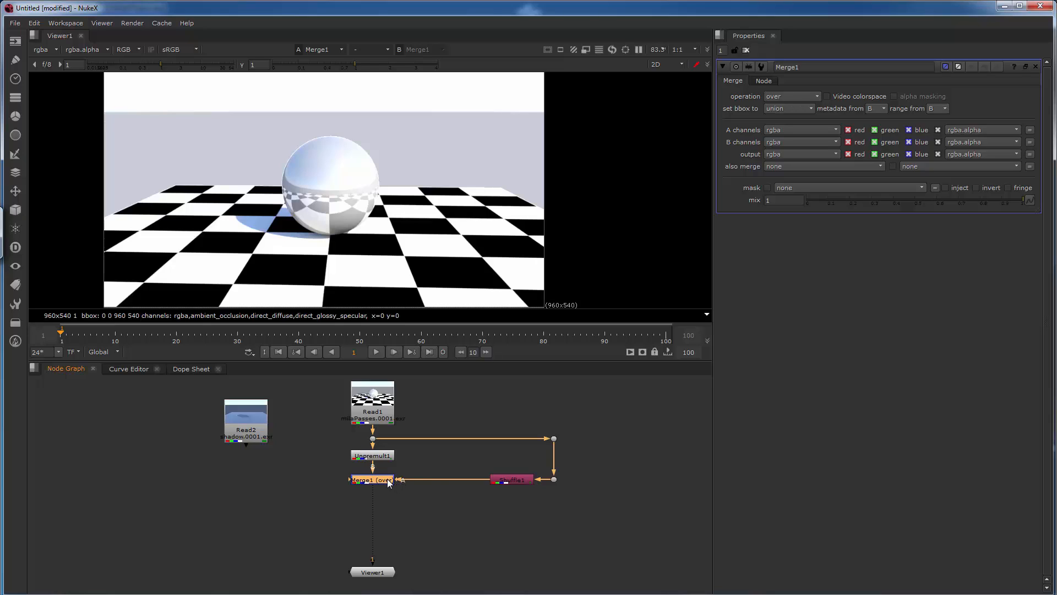
Set the in 1 layer of the Shuffle1 node to direct_diffuse.
double_click(520, 478)
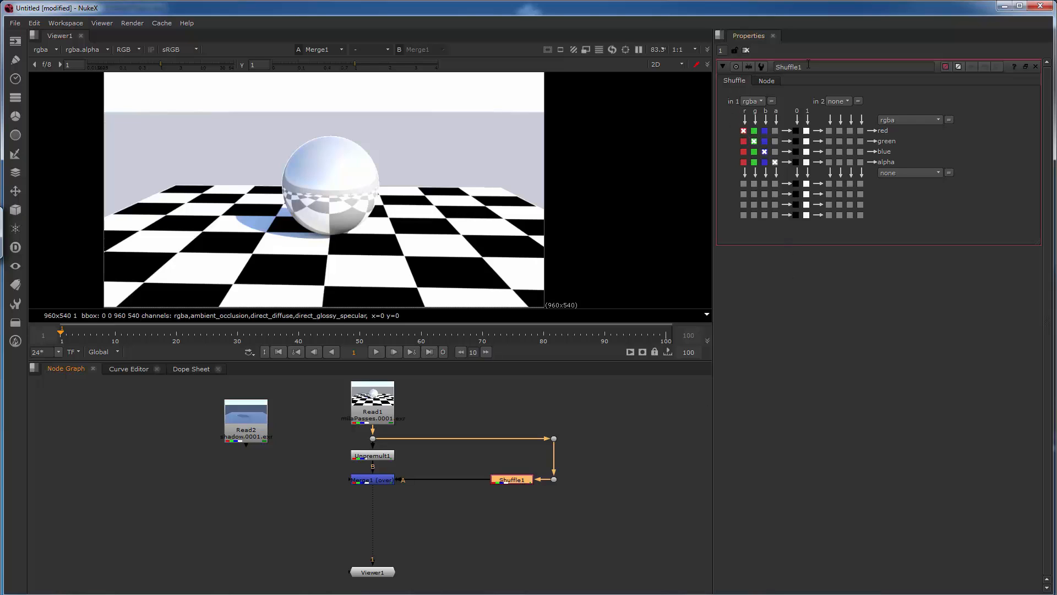
left_click(756, 101)
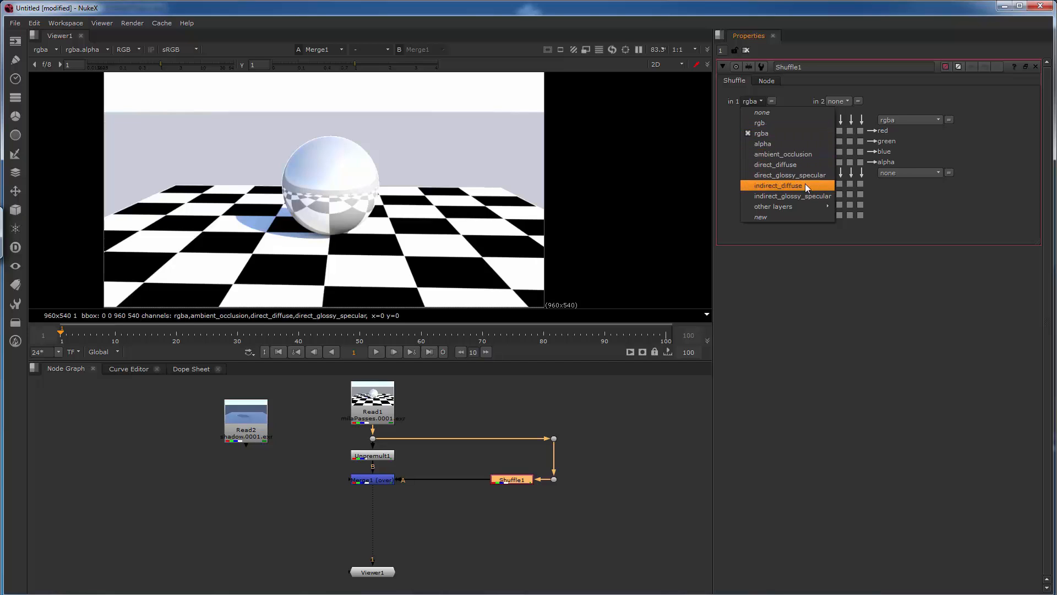
mouse_move(795, 206)
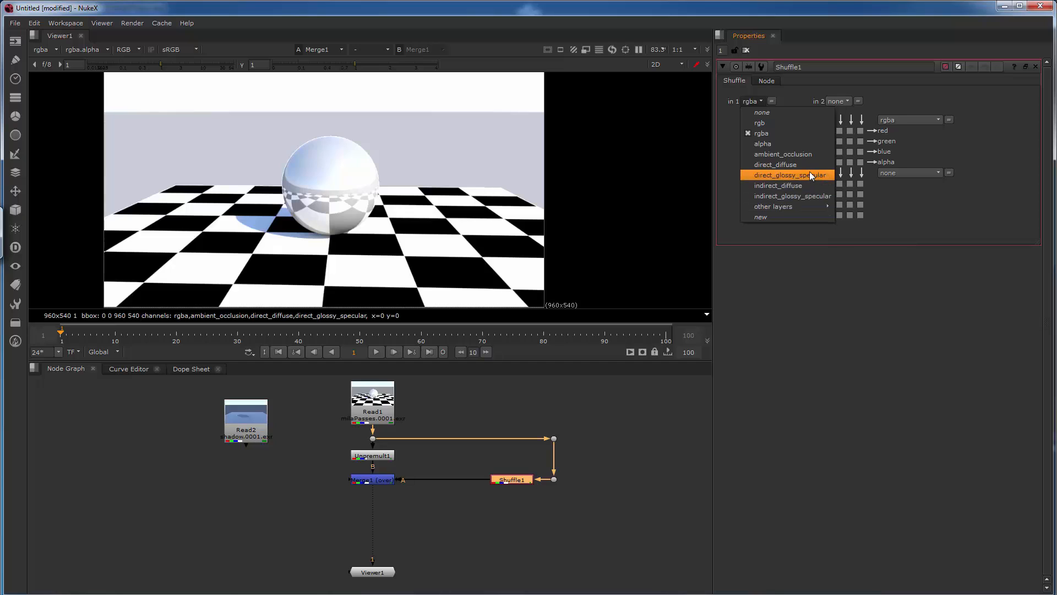
left_click(792, 165)
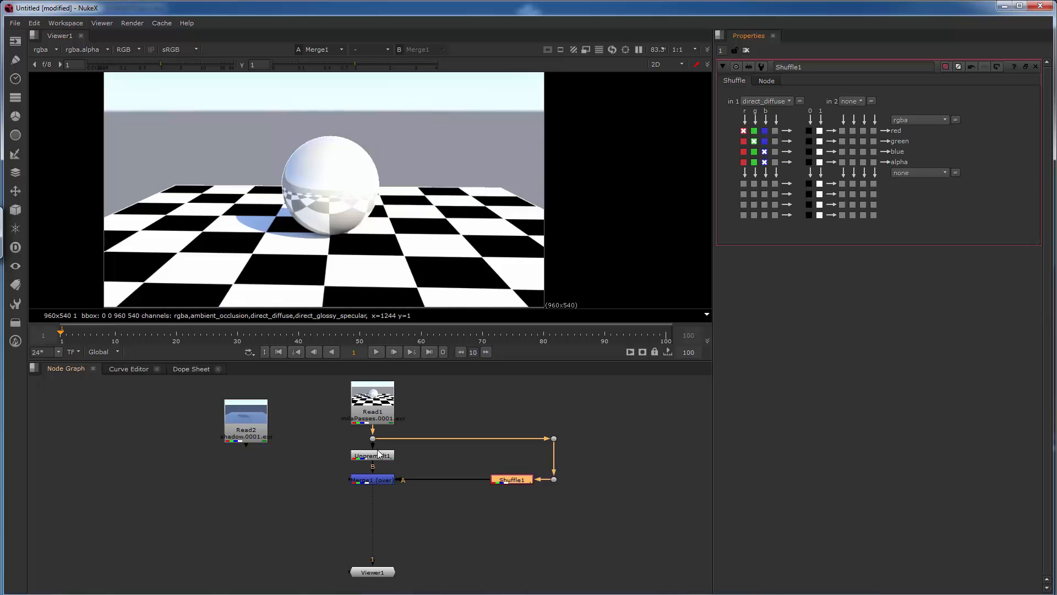
Set the Merge1 operation to plus and preview the direct diffuse contribution by varying its mix, ending at 1.
double_click(382, 480)
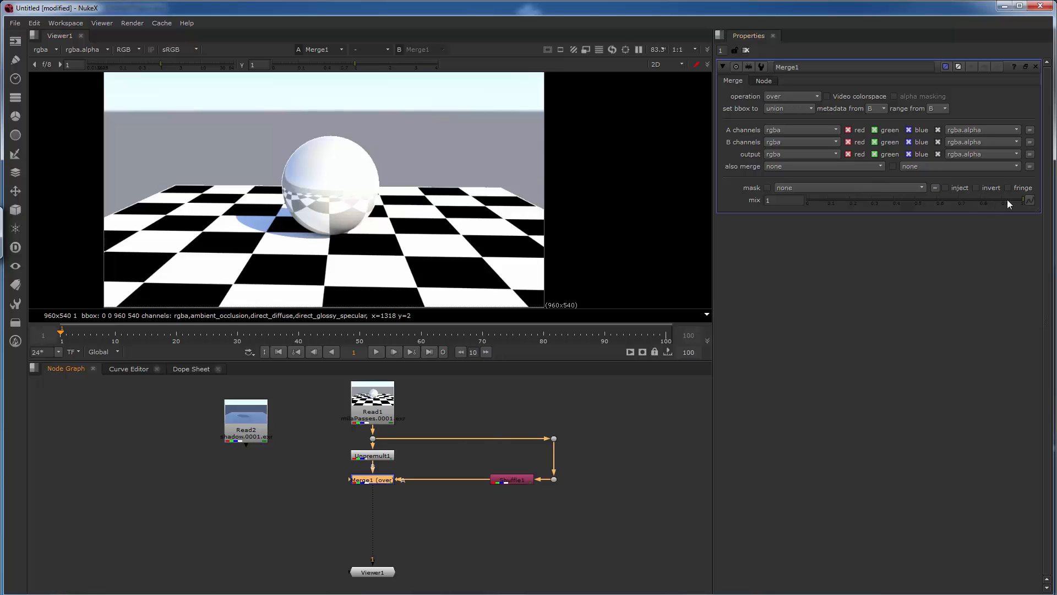
mouse_move(1006, 199)
left_mouse_down()
mouse_move(821, 210)
mouse_move(1026, 199)
left_mouse_up()
left_click(802, 96)
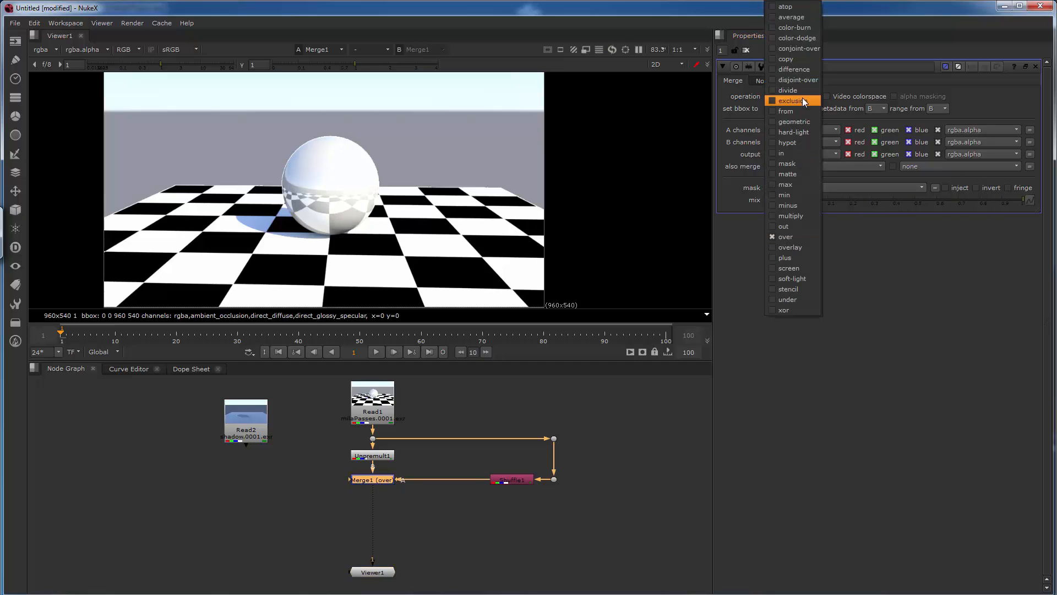
left_click(794, 261)
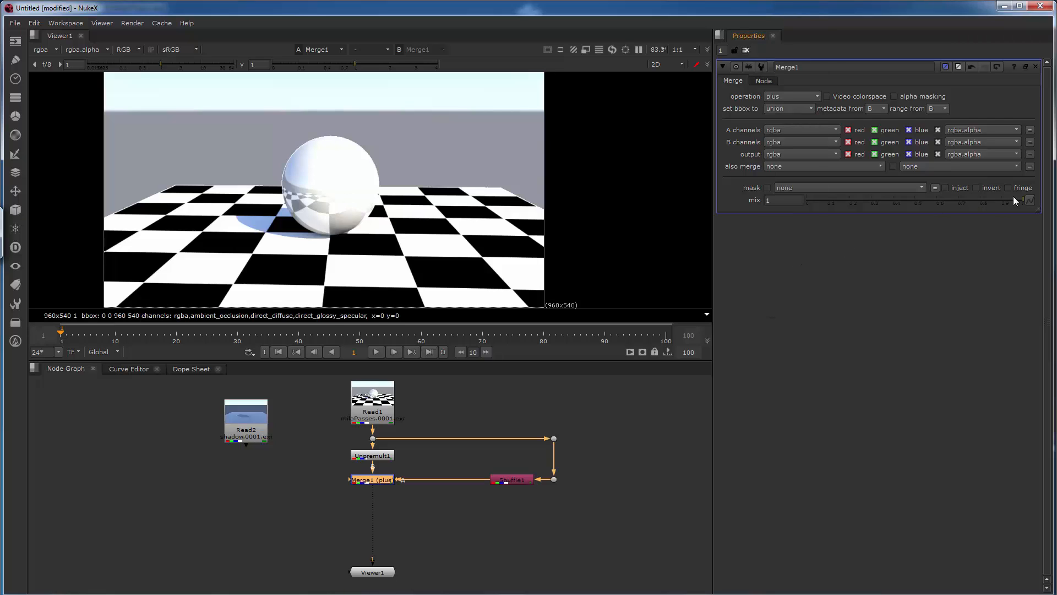
mouse_move(1016, 200)
left_mouse_down()
mouse_move(804, 203)
mouse_move(1028, 197)
left_mouse_up()
Duplicate Shuffle1 and Merge1 together, insert the copies below Merge1, and feed the new Shuffle from the side pipe through a new corner dot.
left_click(522, 478)
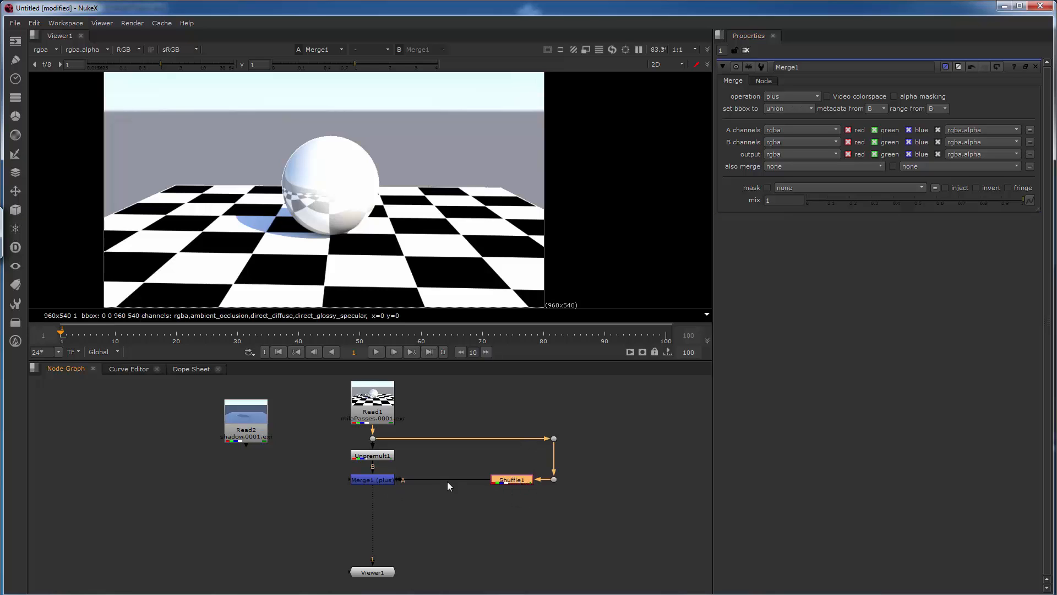
left_click(381, 479, "shift")
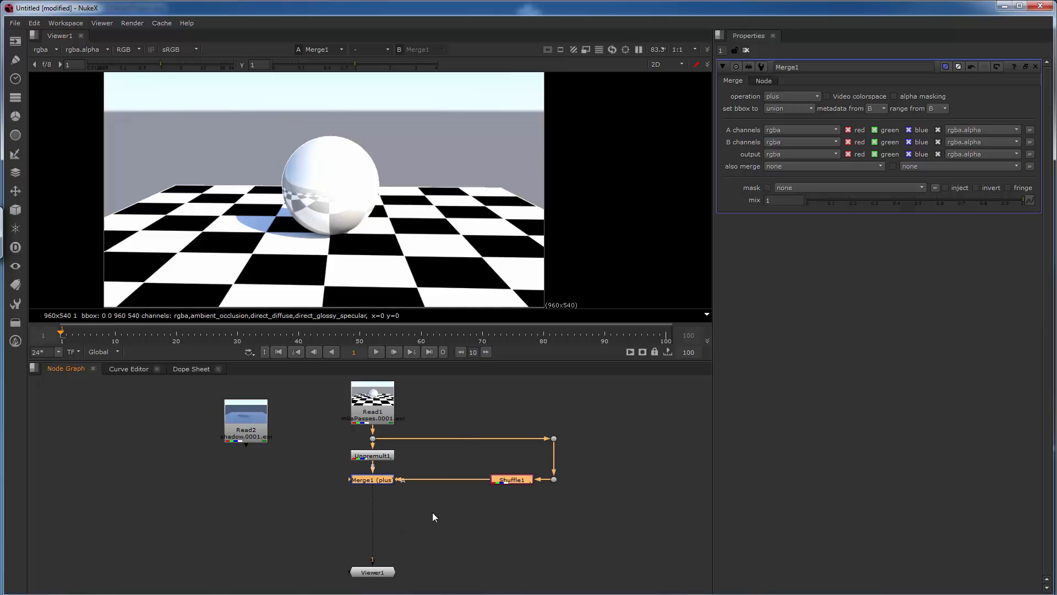
left_click(449, 512)
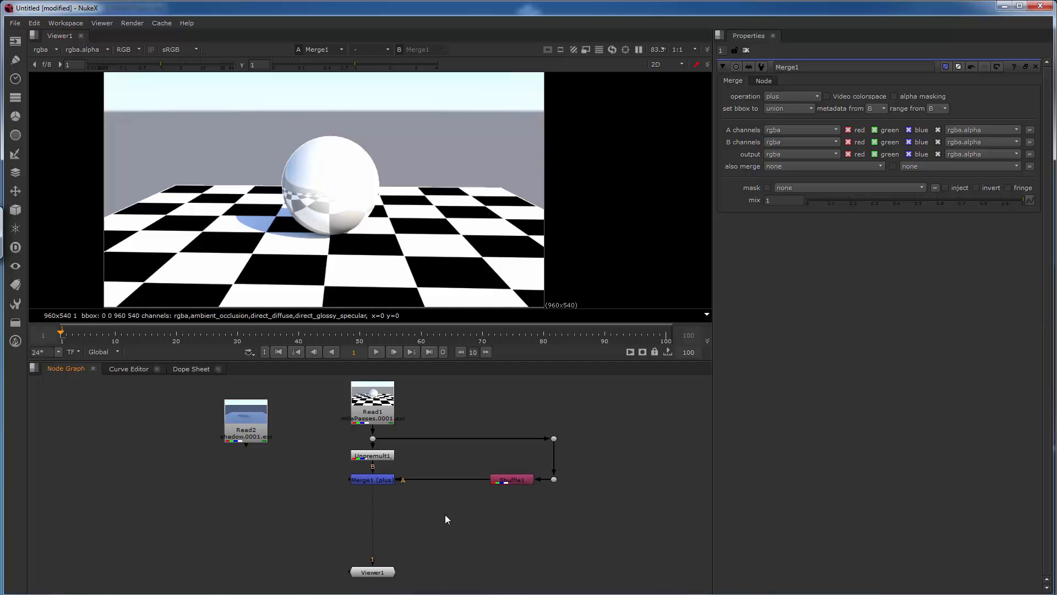
key("ctrl+v")
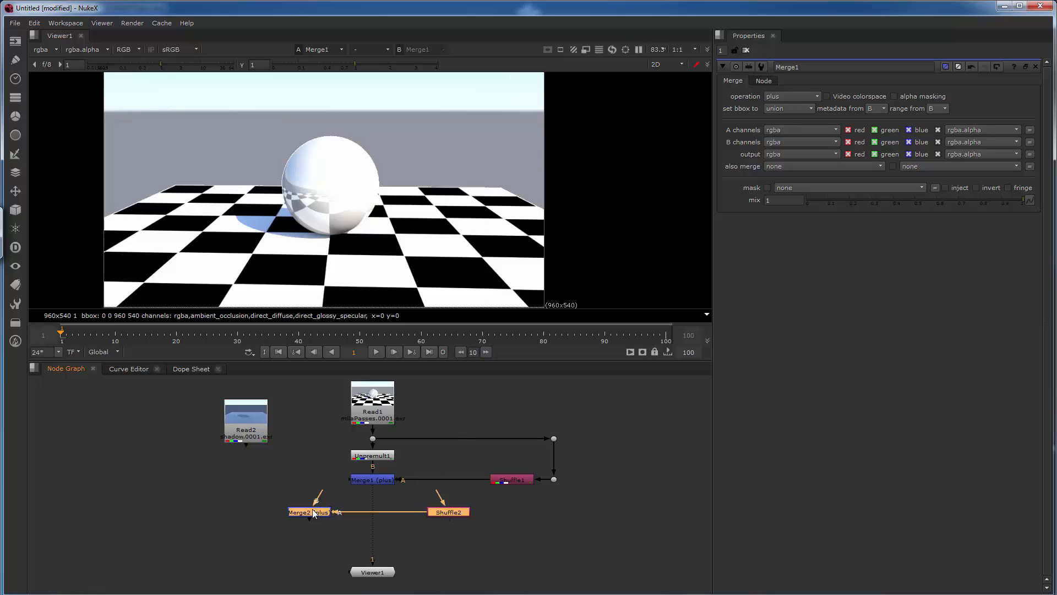
left_click_drag(323, 518, 385, 511)
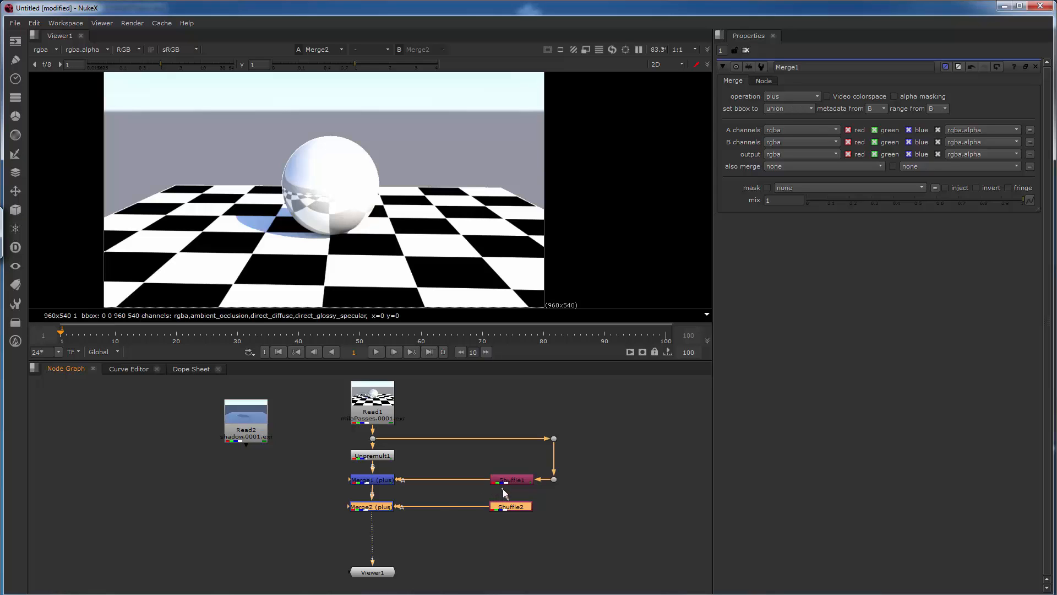
left_click_drag(557, 480, 556, 480)
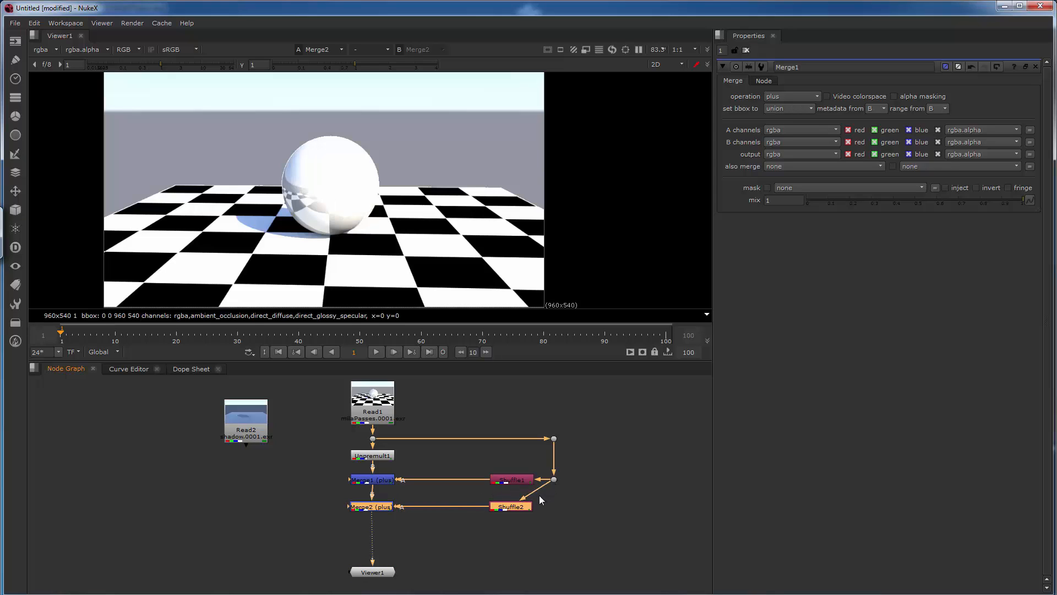
left_click(536, 490)
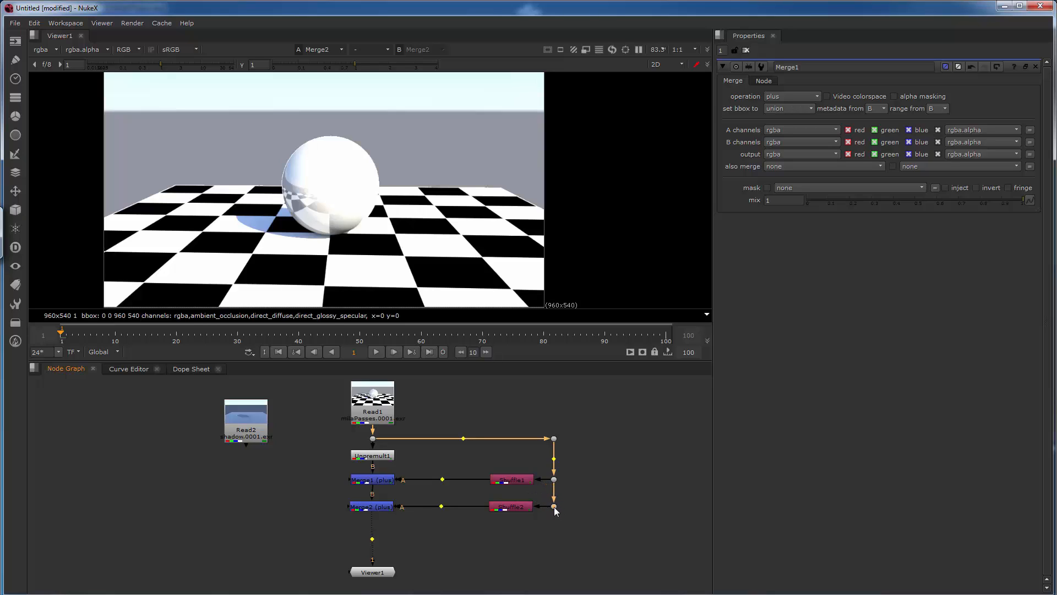
Set the in 1 layer of the Shuffle2 node to indirect_diffuse.
double_click(521, 506)
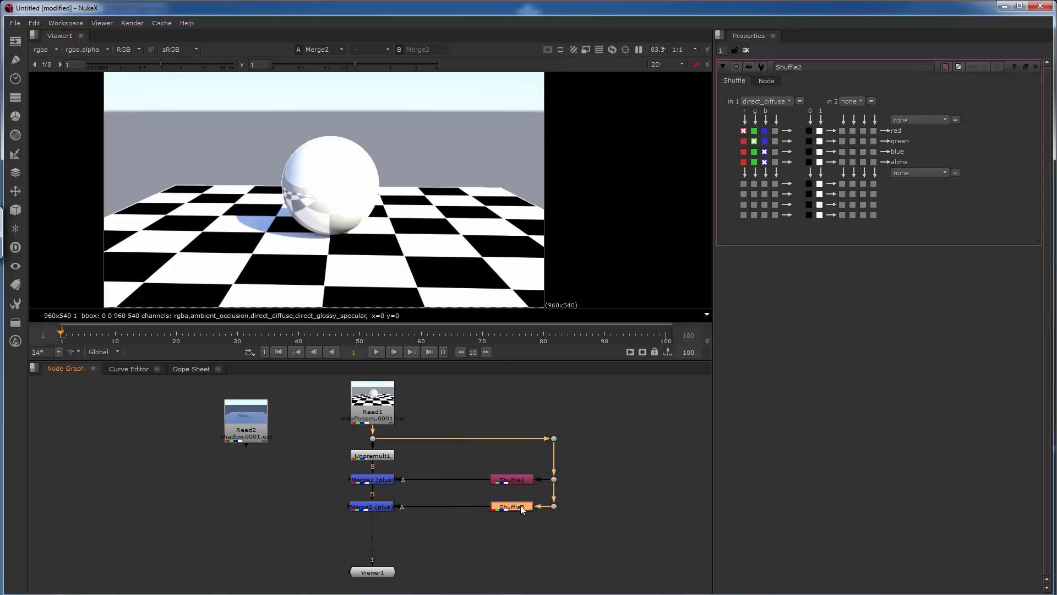
left_click(785, 103)
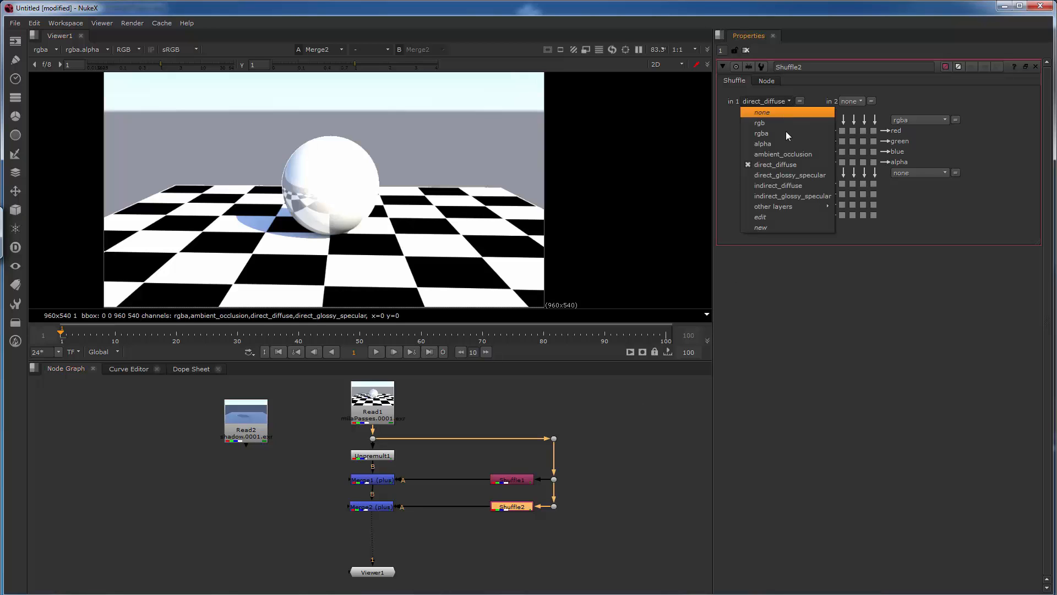
left_click(769, 186)
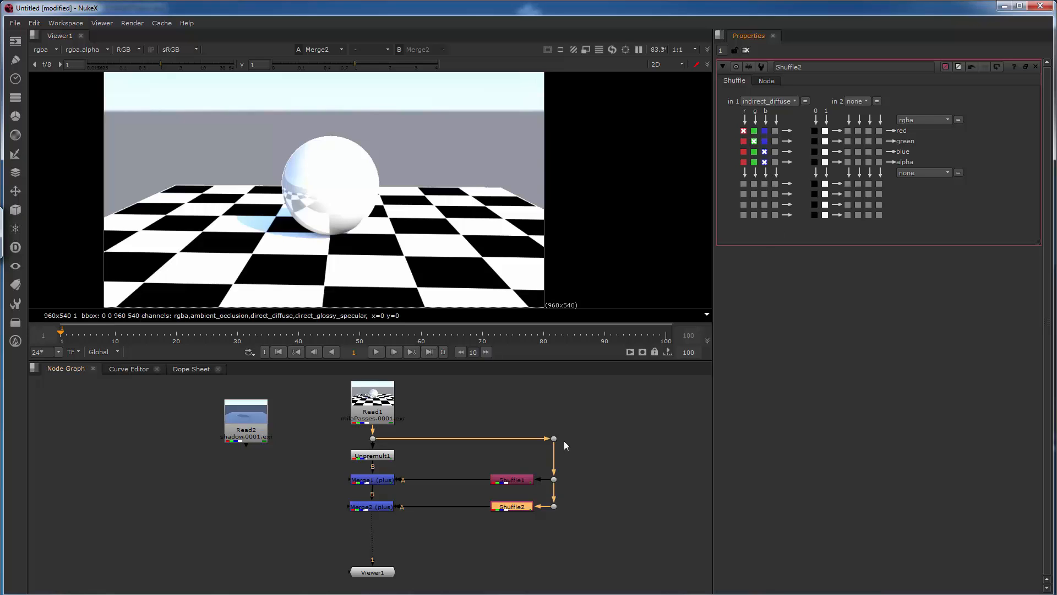
Preview the indirect diffuse contribution by varying the Merge2 mix and returning it to 1.
double_click(385, 507)
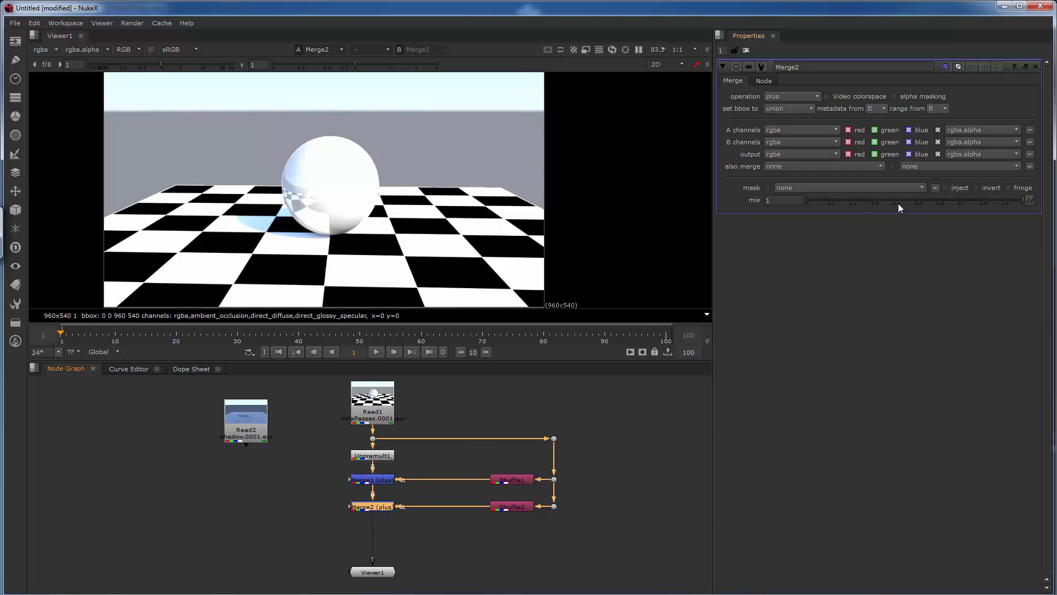
left_click_drag(899, 205, 824, 202)
mouse_move(805, 200)
left_mouse_down()
mouse_move(1036, 190)
mouse_move(815, 203)
left_mouse_up()
left_click_drag(917, 200, 1038, 193)
Compare the direct and indirect diffuse contributions by disabling and re-enabling Merge1 and Merge2 in turn, leaving both enabled.
left_click(385, 484)
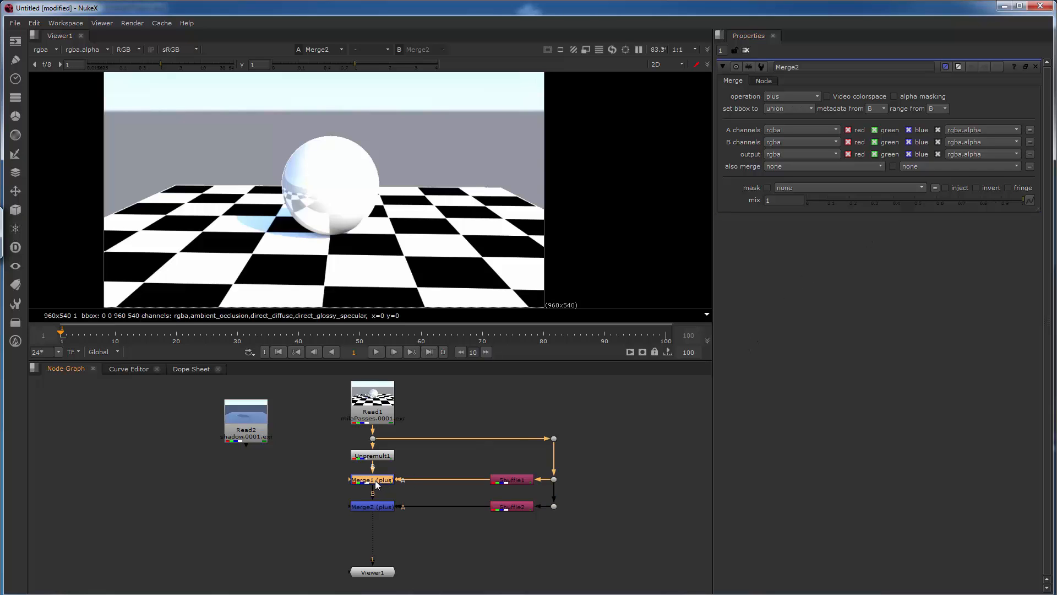
key("d")
left_click(377, 508)
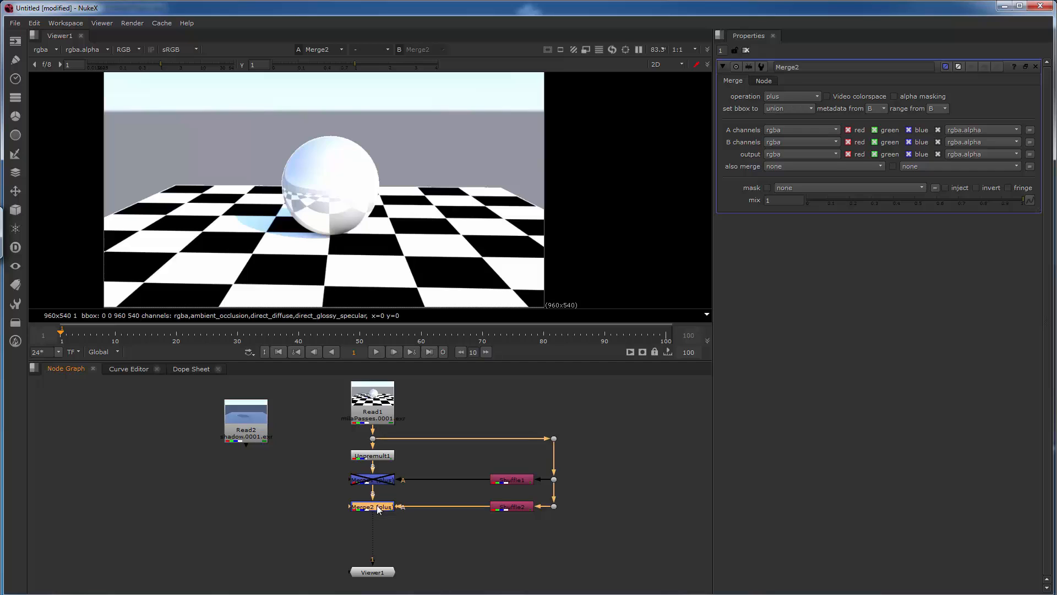
key("d")
key("d")
key("d")
key("d")
key("d")
left_click(375, 482)
key("d")
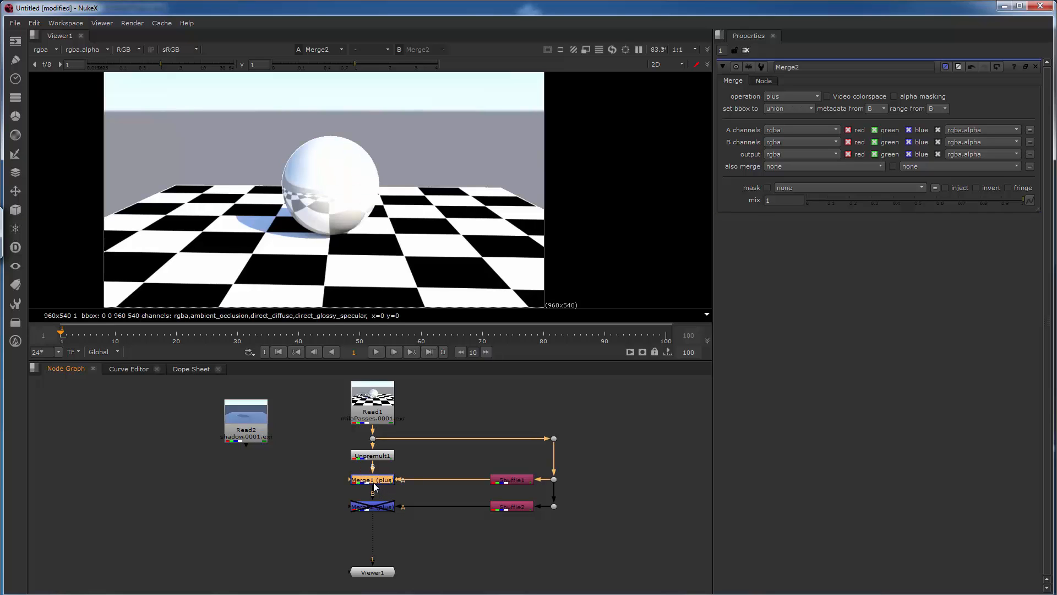
key("d")
left_click(378, 507)
key("d")
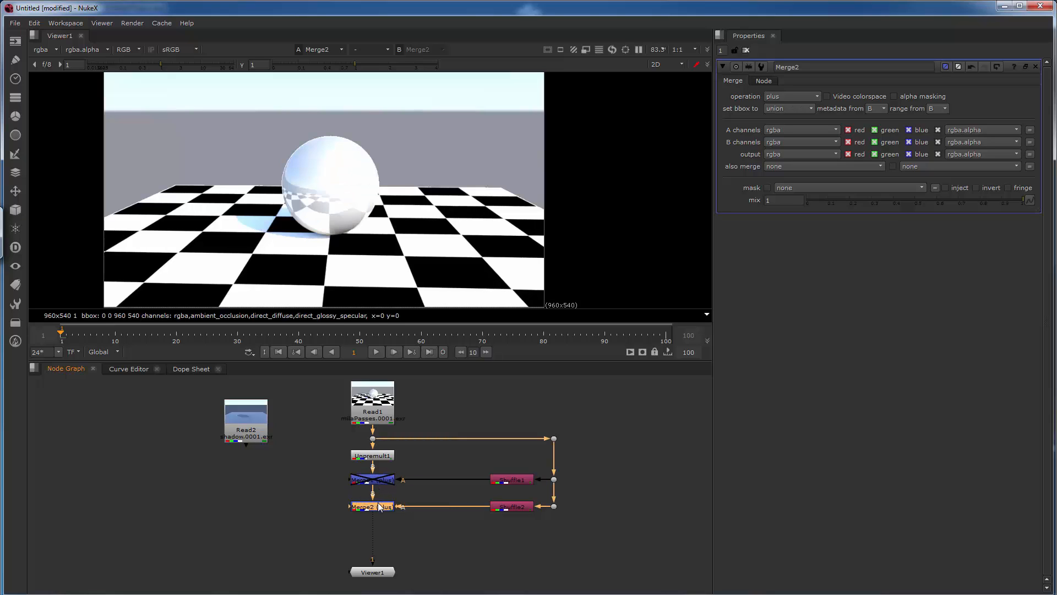
key("d")
key("d")
left_click(383, 481)
key("d")
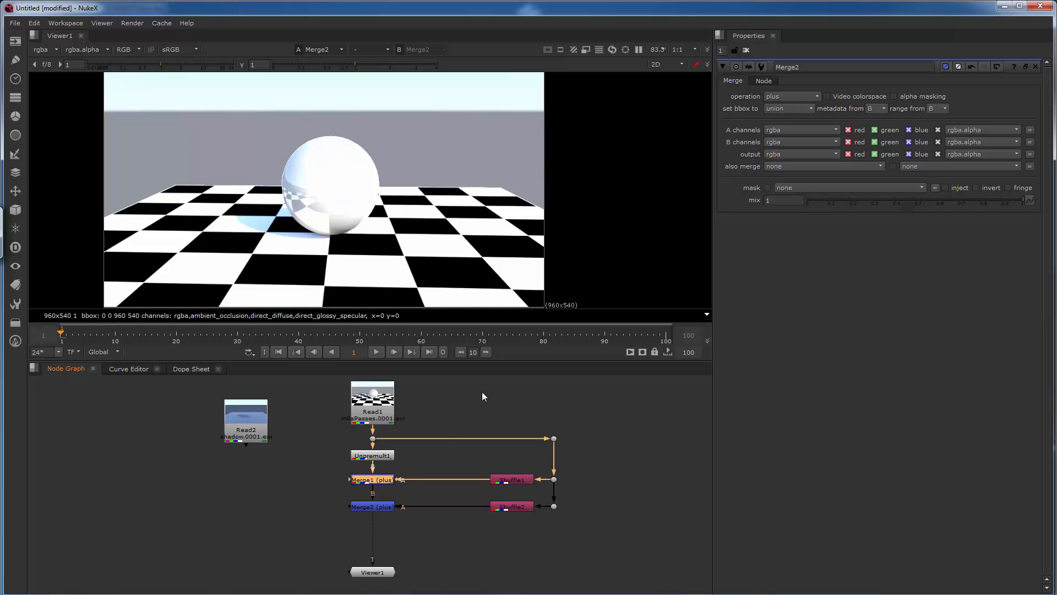
Paste another Shuffle and Merge pair below Merge2 and feed the new Shuffle from the side pipe through a new corner dot.
left_click(419, 534)
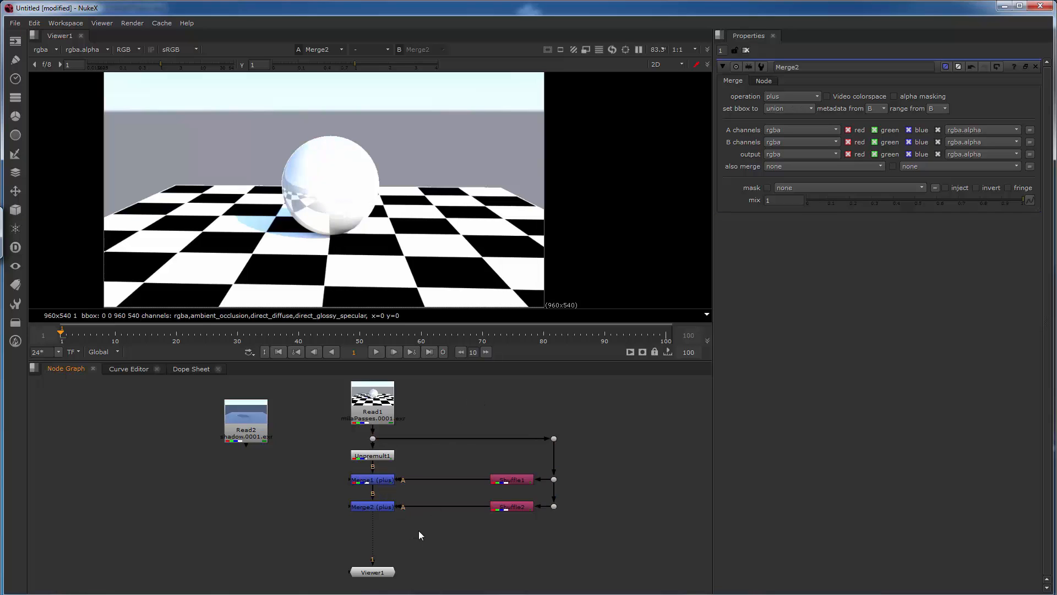
key("ctrl+v")
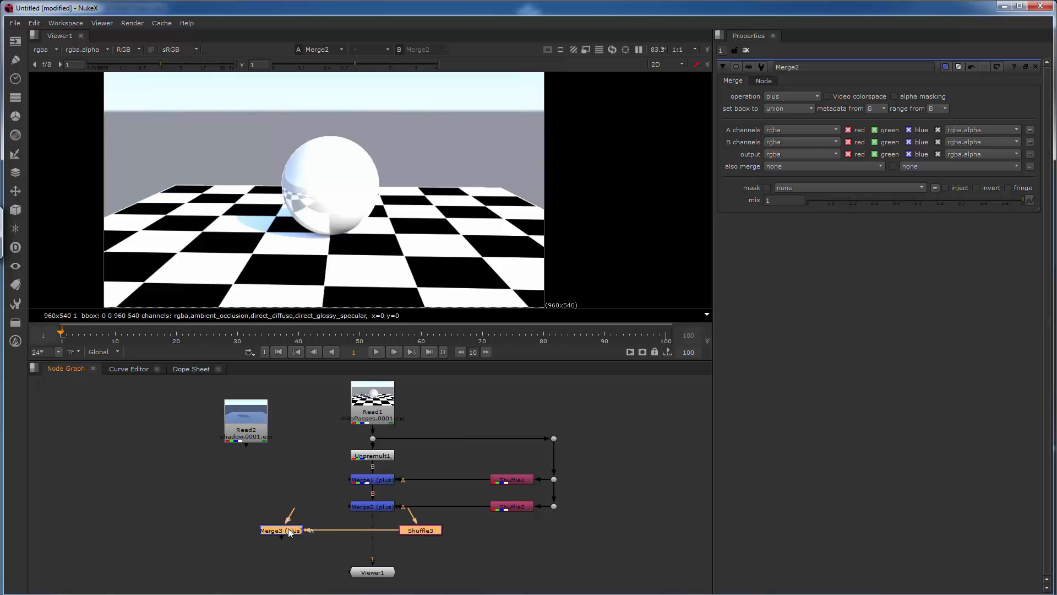
left_click_drag(334, 533, 421, 526)
left_click(379, 527)
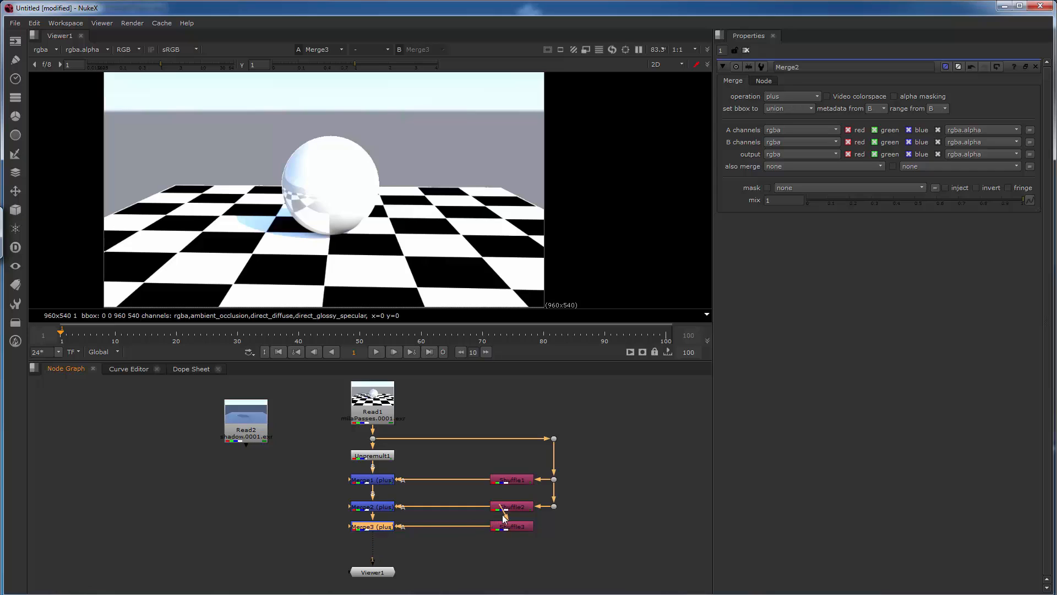
left_click_drag(505, 514, 507, 510)
left_click(539, 513)
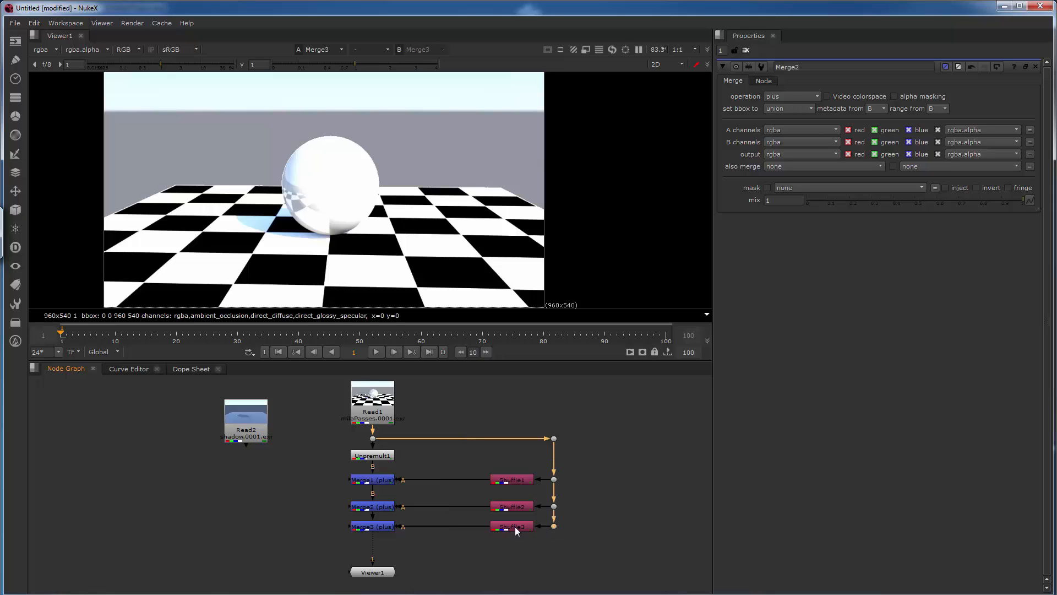
Set the in 1 layer of the Shuffle3 node to direct_glossy_specular.
double_click(519, 527)
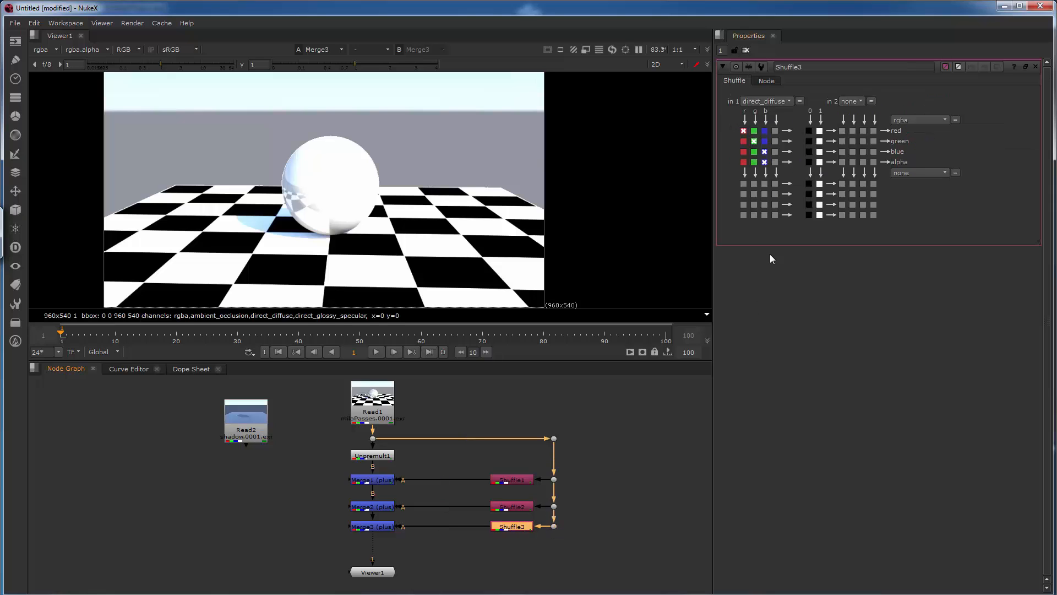
left_click(780, 103)
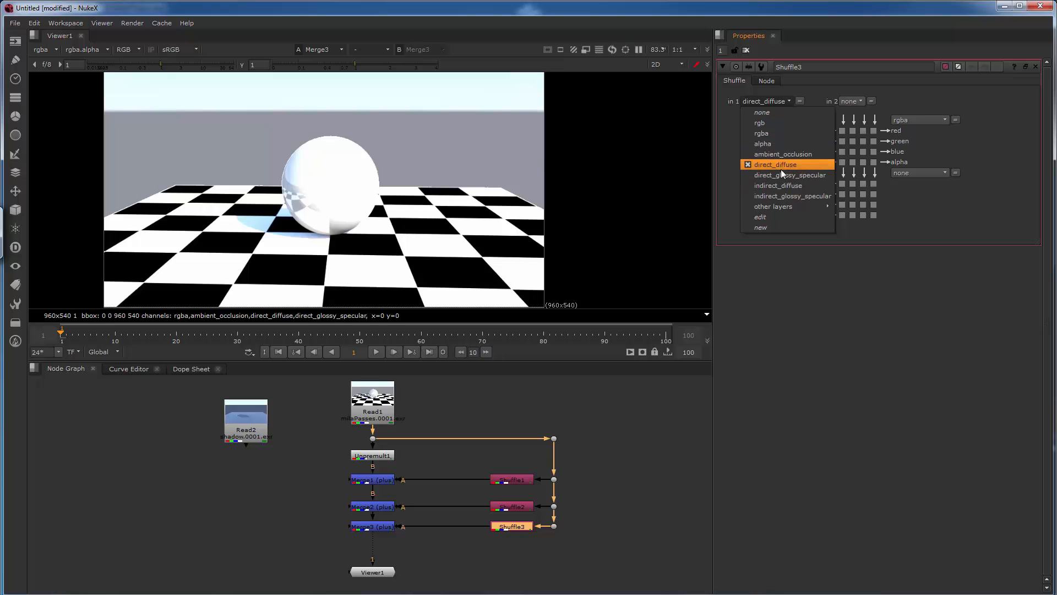
left_click(813, 176)
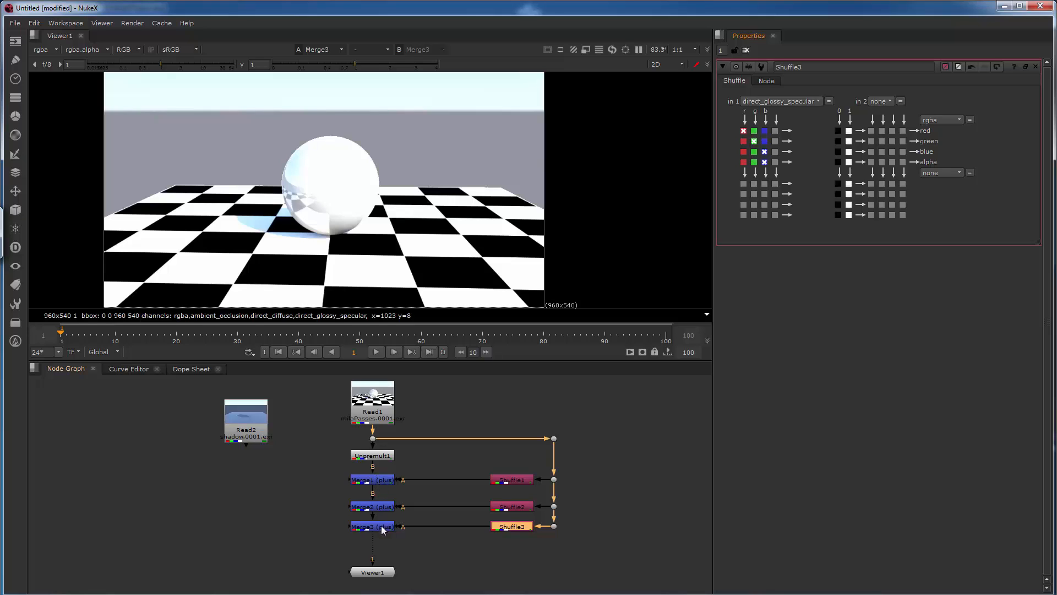
Preview the direct glossy specular contribution by varying the Merge3 mix and returning it to 1.
left_click(380, 484)
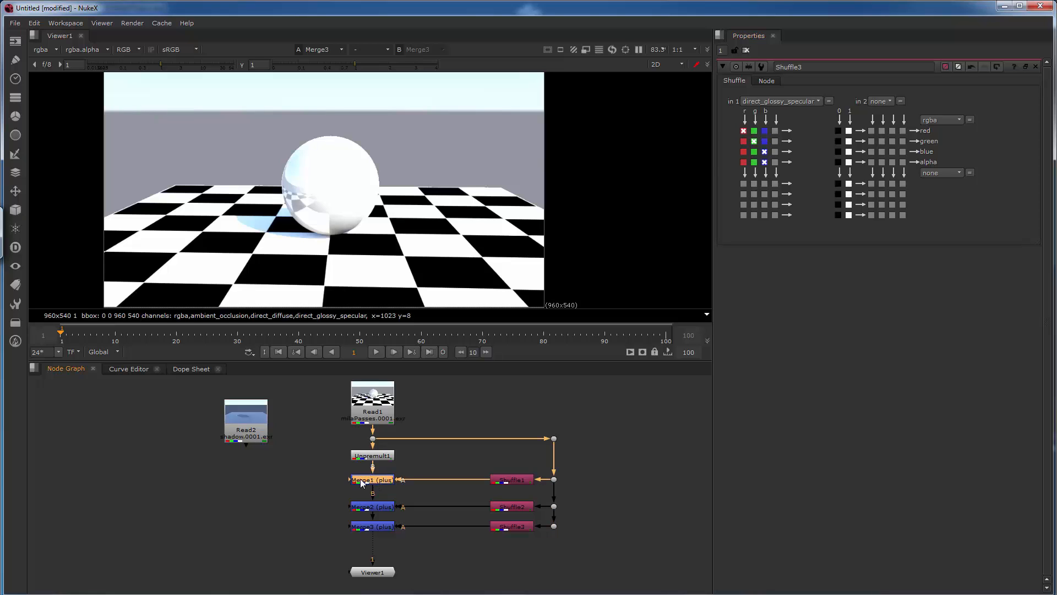
double_click(381, 529)
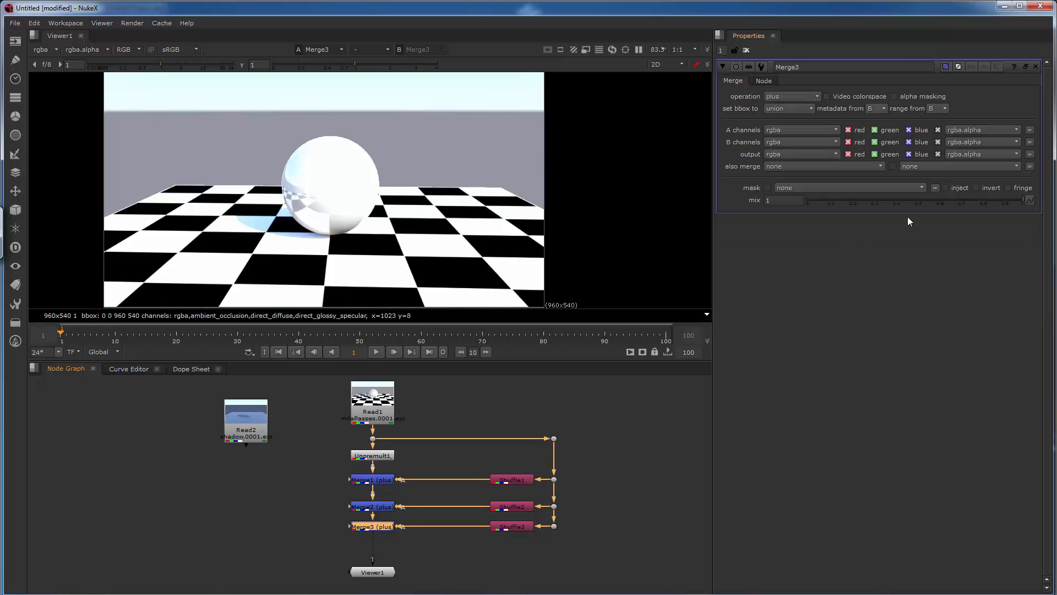
left_click_drag(929, 196, 1054, 199)
Paste another Shuffle and Merge pair below Merge3, insert the Merge above the viewer, and feed Shuffle4 from the side pipe through a new corner dot.
left_click(438, 541)
key("ctrl+v")
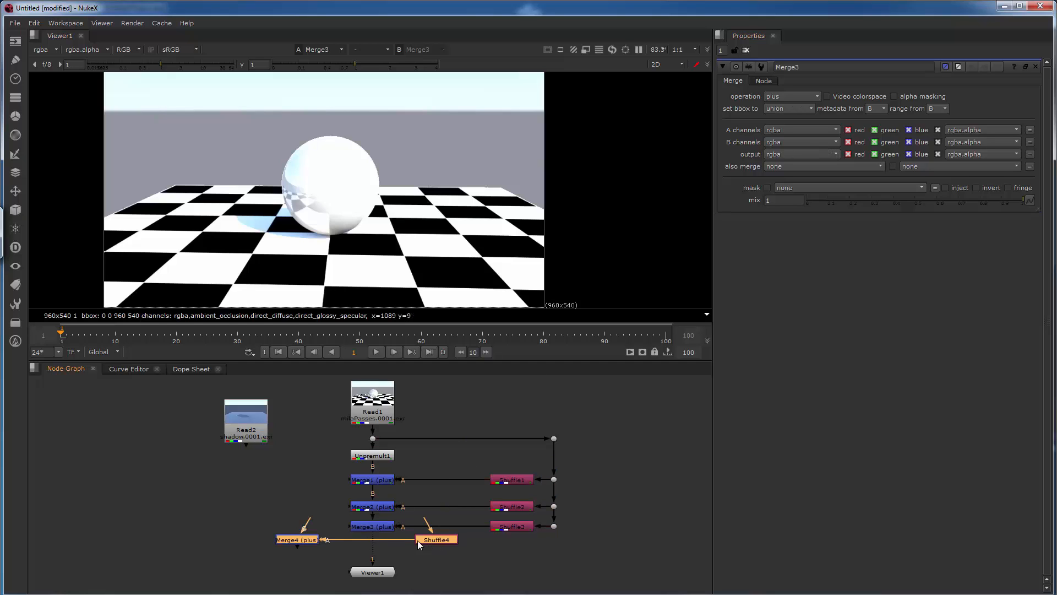
left_click_drag(307, 540, 384, 582)
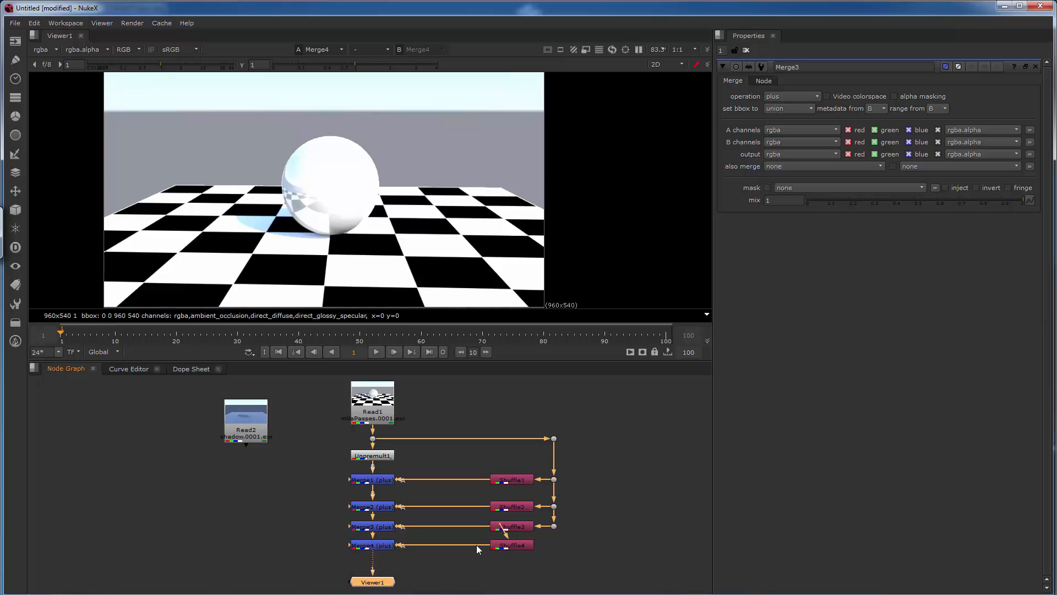
left_click(504, 545)
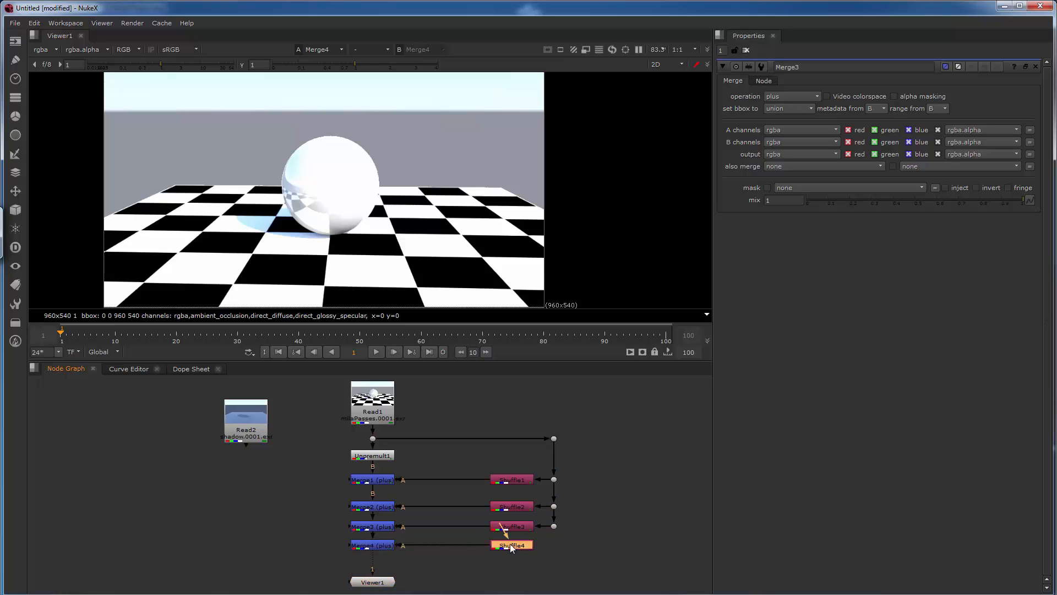
left_click(536, 532, "ctrl")
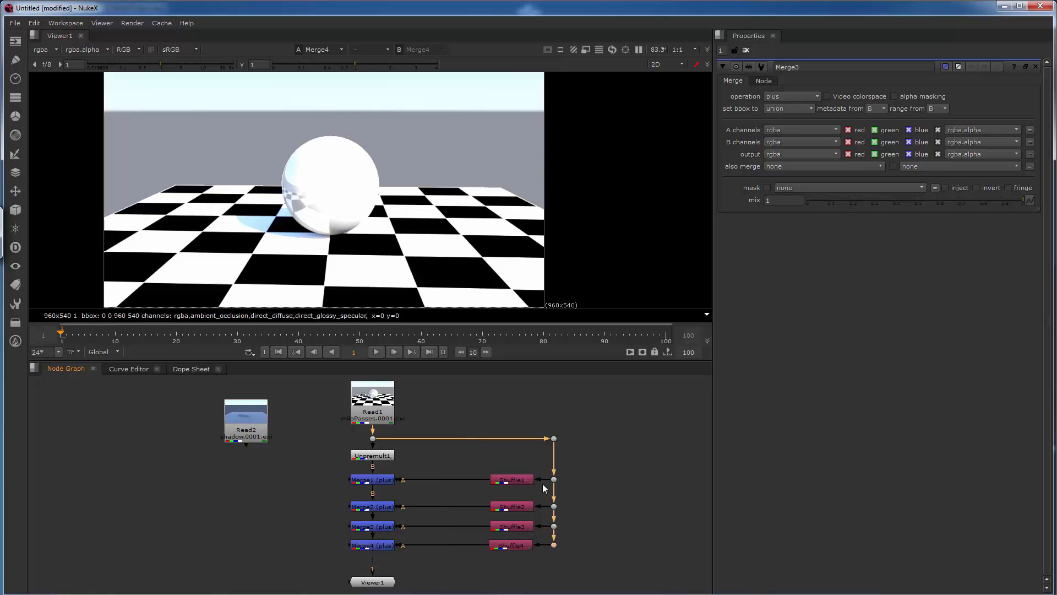
Set the in 1 layer of the Shuffle4 node to indirect_glossy_specular.
double_click(520, 544)
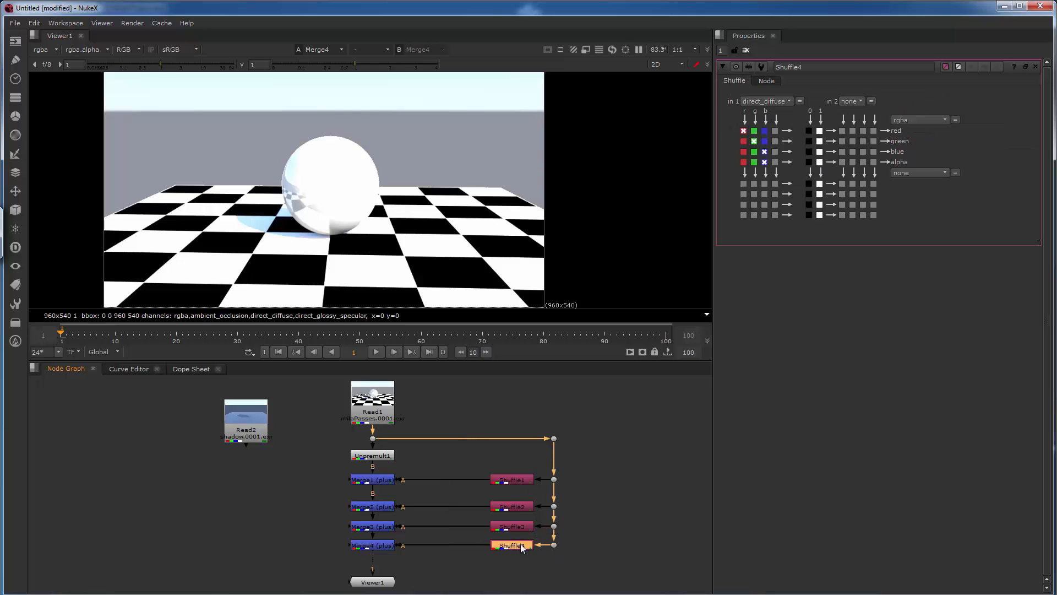
left_click(779, 103)
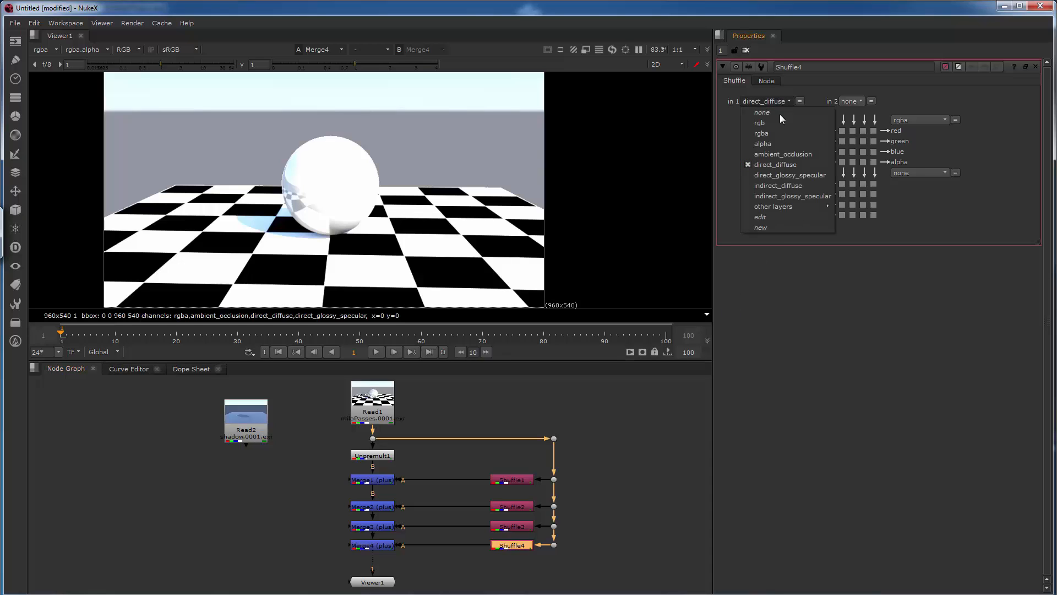
left_click(786, 197)
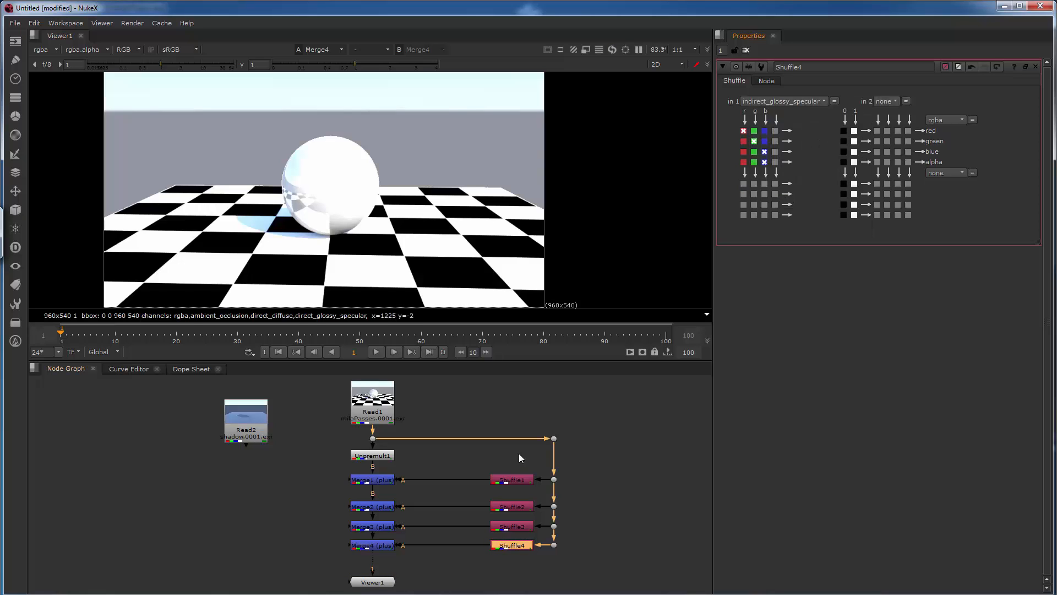
Preview the indirect glossy specular contribution by varying the Merge4 mix and returning it to 1.
left_click(385, 548)
double_click(386, 548)
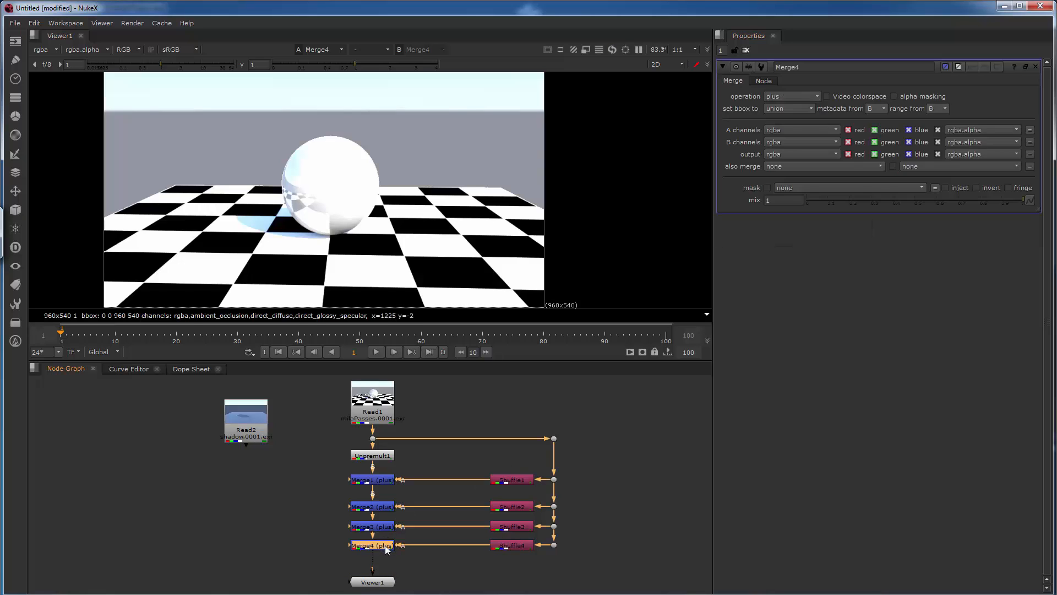
mouse_move(1022, 200)
left_mouse_down()
mouse_move(835, 197)
mouse_move(1031, 196)
left_mouse_up()
Paste a Shuffle and Merge pair below Merge4, insert the Merge above the viewer, and feed Shuffle5 from the side pipe through a new corner dot.
left_click(421, 561)
key("ctrl+v")
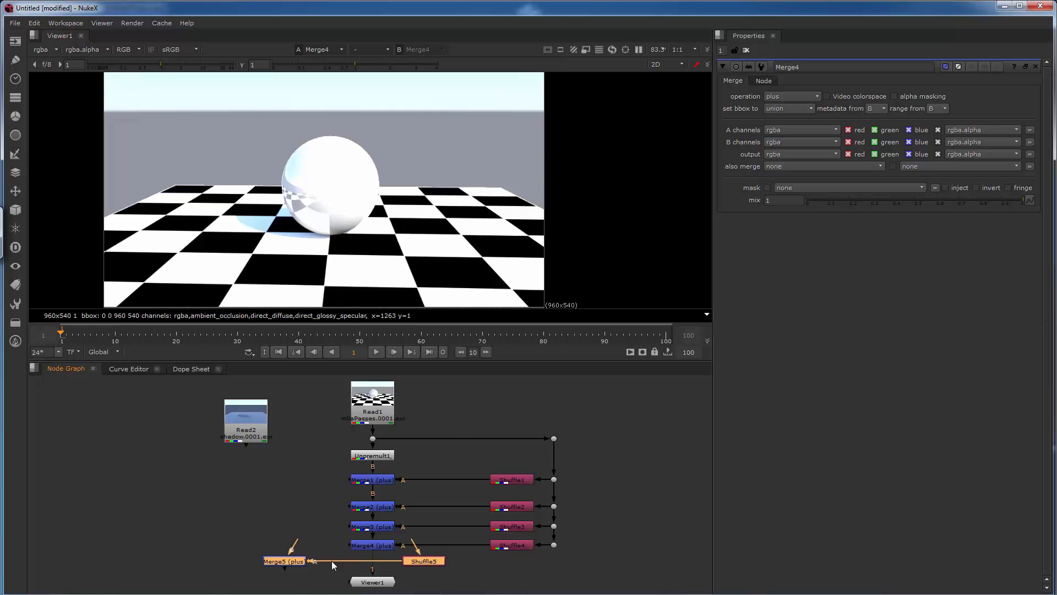
left_click_drag(320, 564, 407, 560)
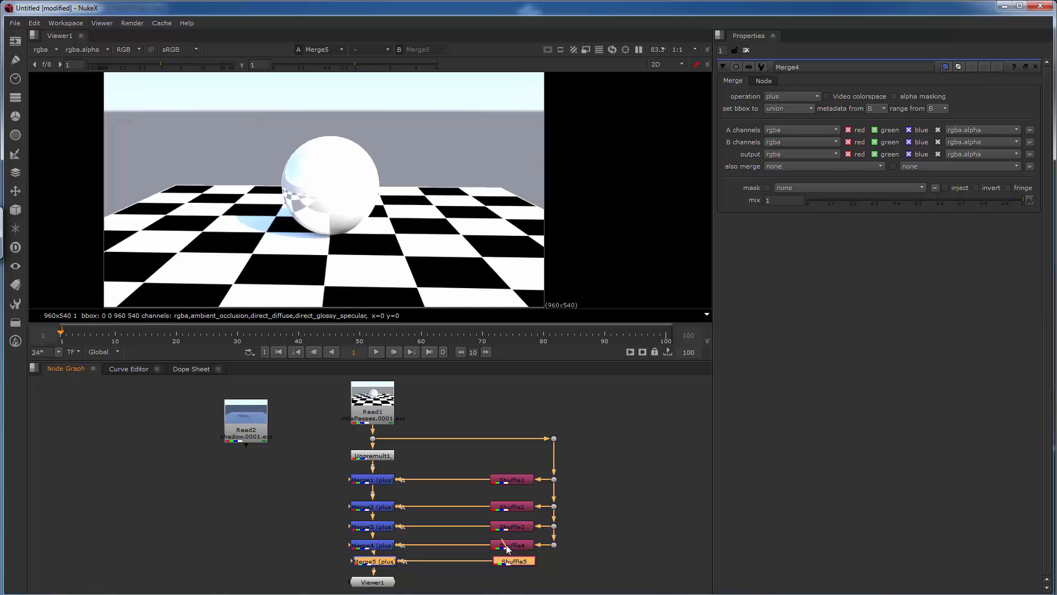
mouse_move(517, 545)
left_mouse_down()
mouse_move(554, 546)
mouse_move(506, 549)
left_mouse_up()
scroll(469, 501, "up", 4)
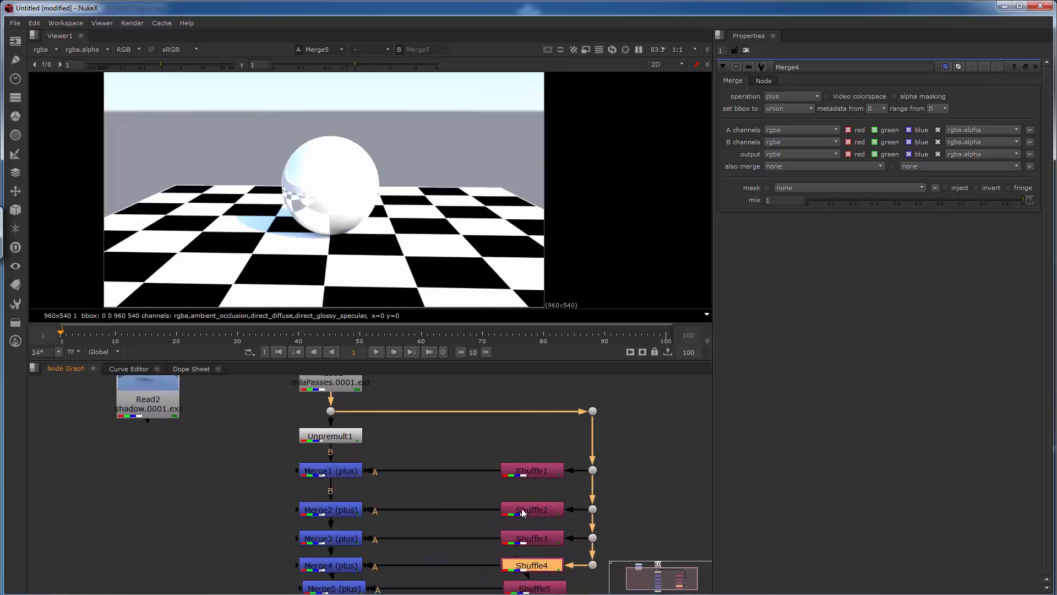
middle_click_drag(484, 518, 455, 452)
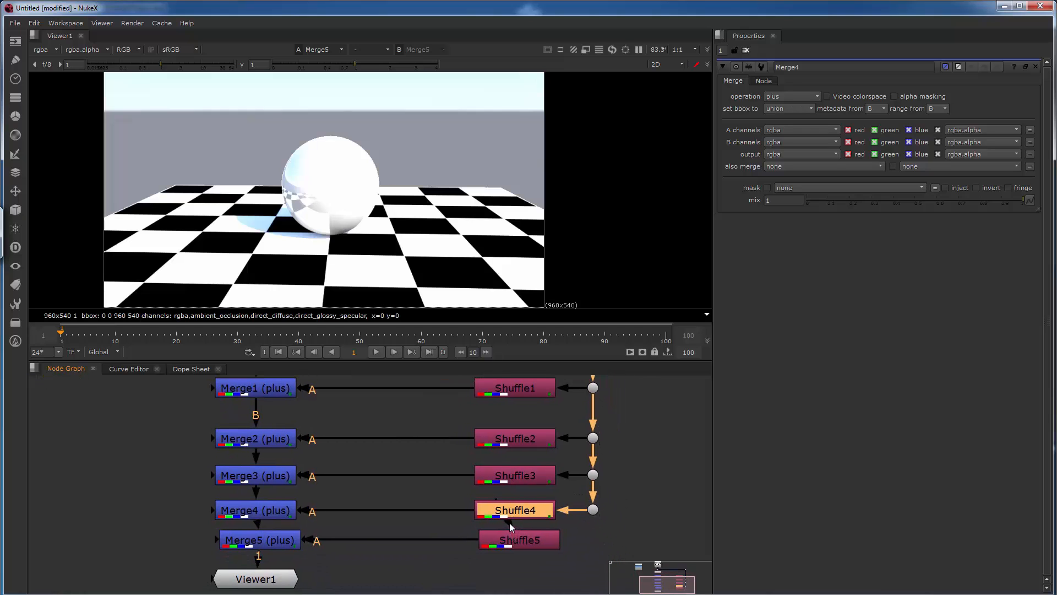
left_click_drag(518, 545, 539, 545)
left_click(559, 525, "ctrl")
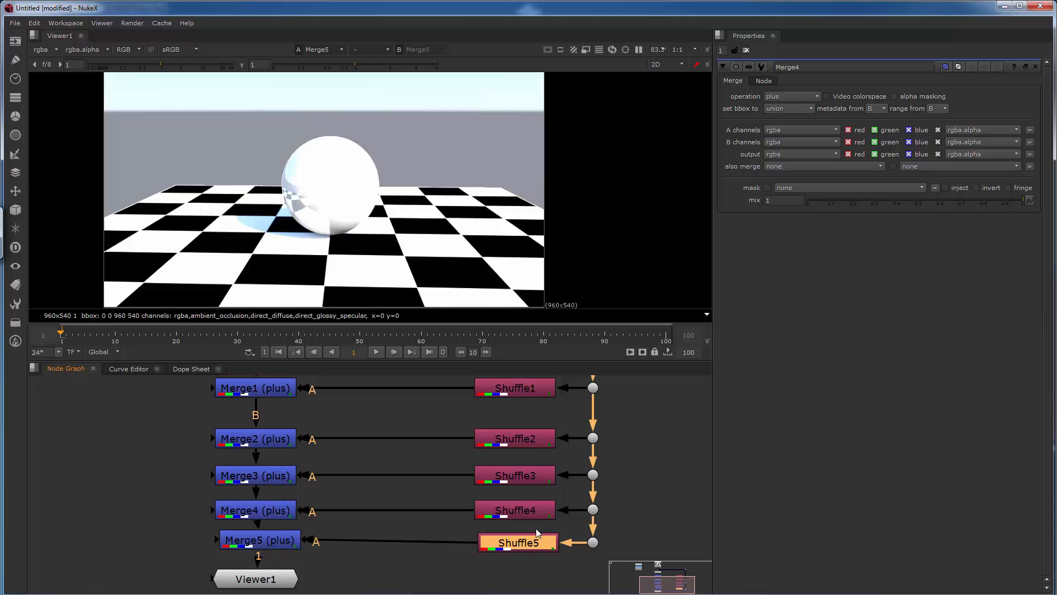
Set the in 1 layer of the Shuffle5 node to ambient_occlusion.
double_click(525, 542)
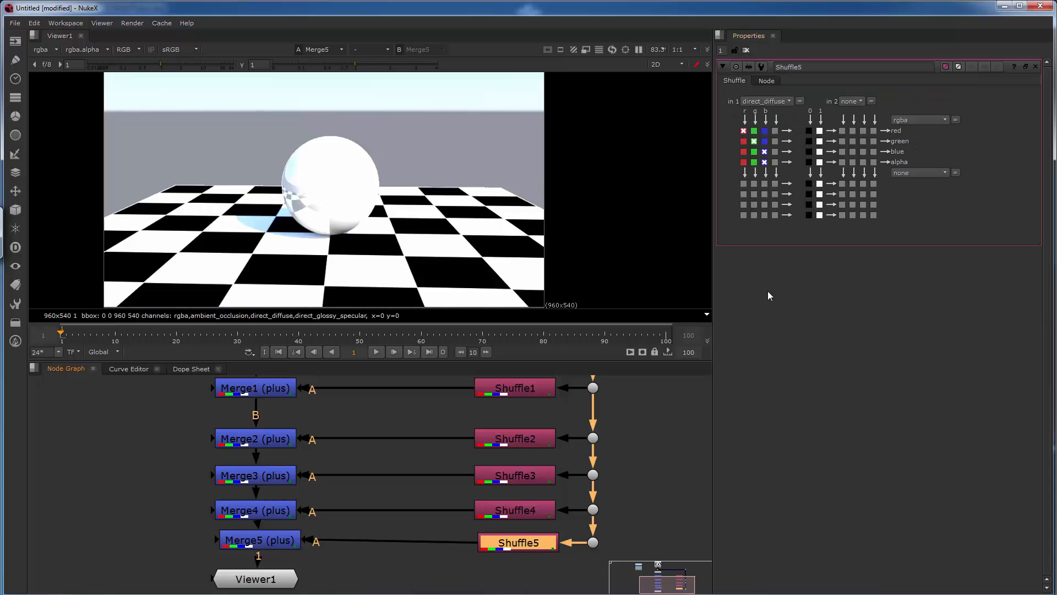
left_click(770, 103)
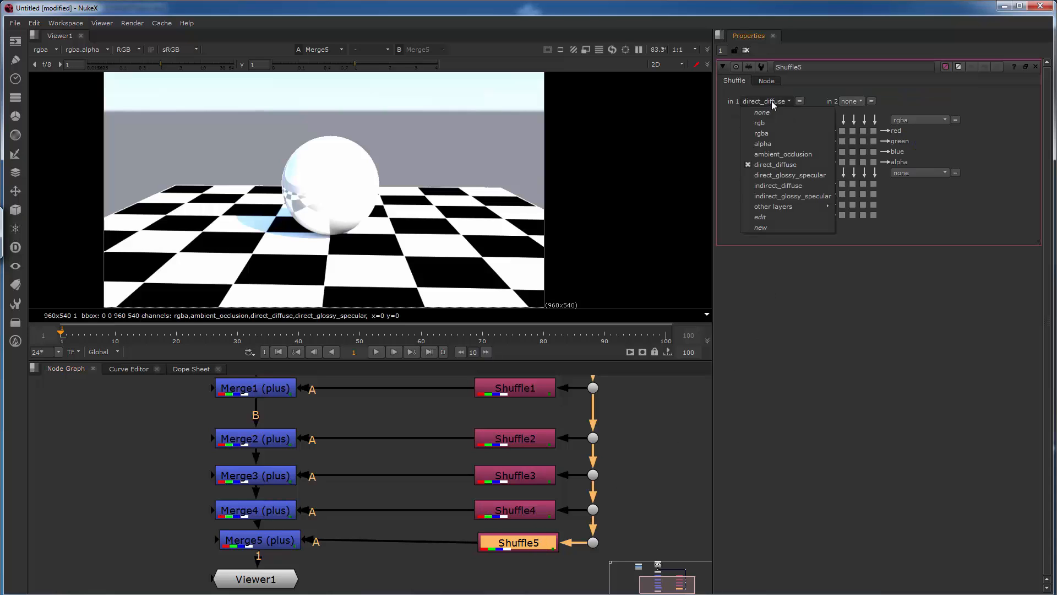
left_click(773, 155)
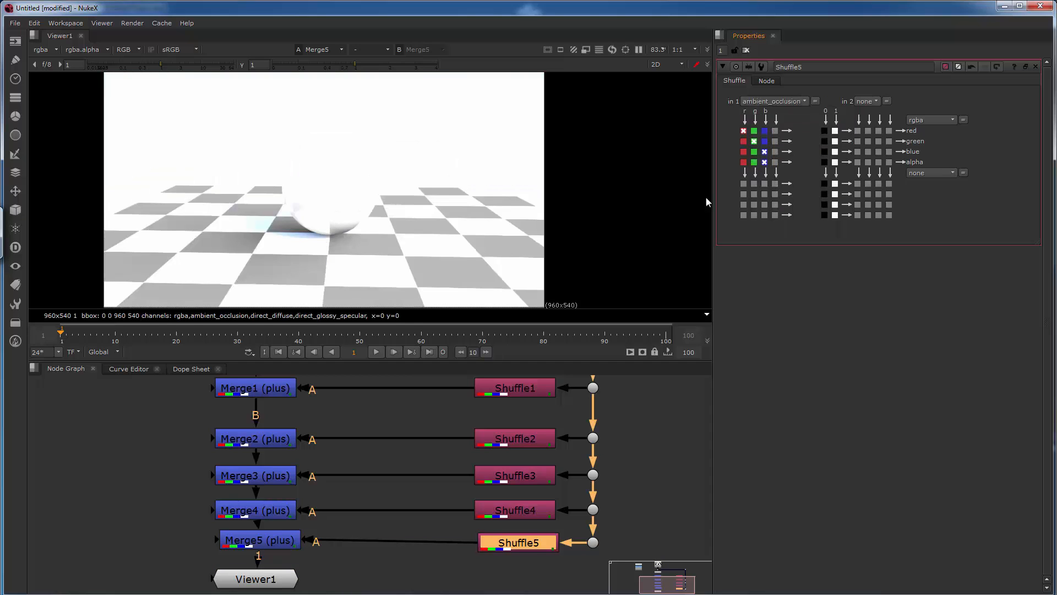
Set the Merge5 operation to multiply and preview the occlusion by varying its mix, returning it to 1.
double_click(283, 540)
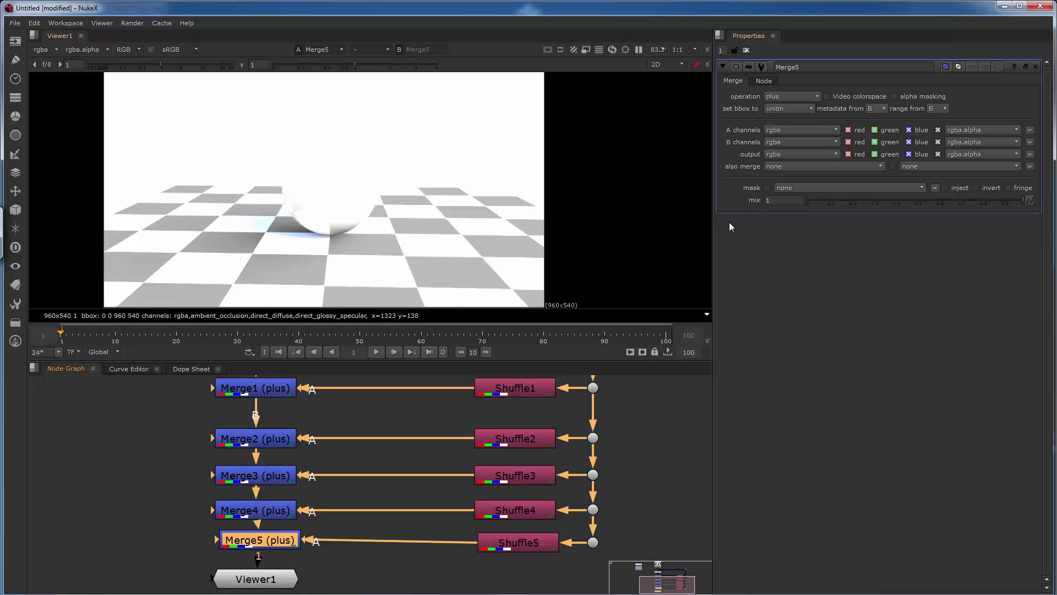
left_click(794, 96)
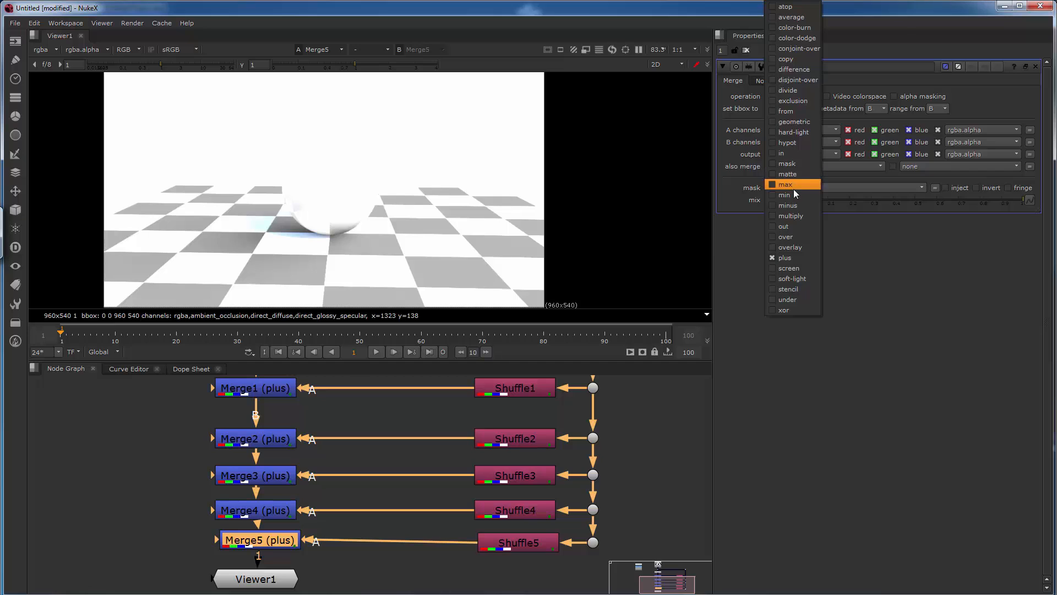
left_click(791, 215)
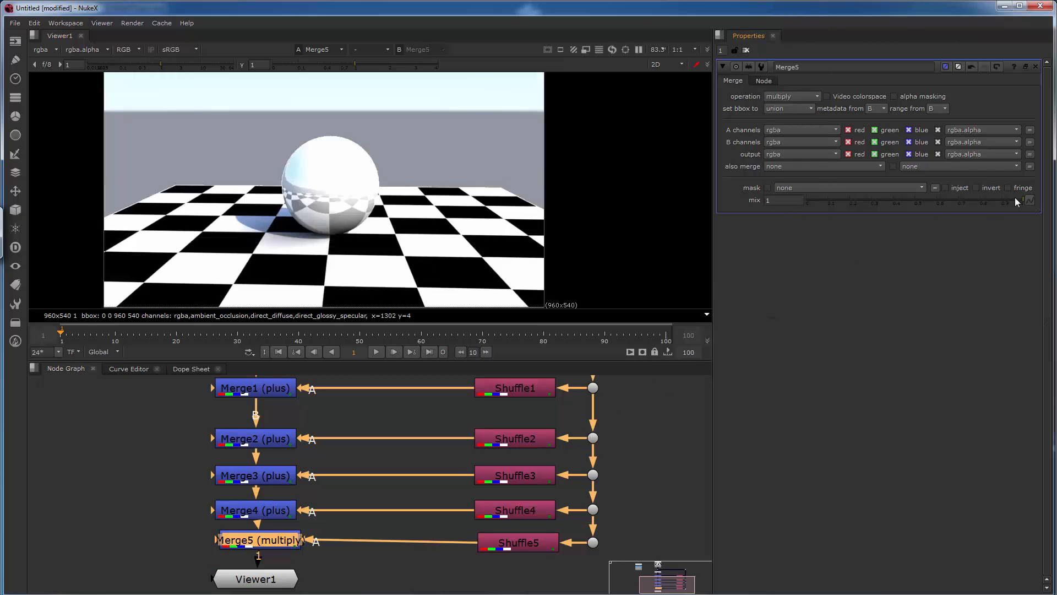
mouse_move(1015, 199)
left_mouse_down()
mouse_move(782, 211)
mouse_move(1033, 207)
left_mouse_up()
Move the Viewer1 node slightly lower and enlarge the node graph area so the whole tree fits.
scroll(572, 464, "down", 6)
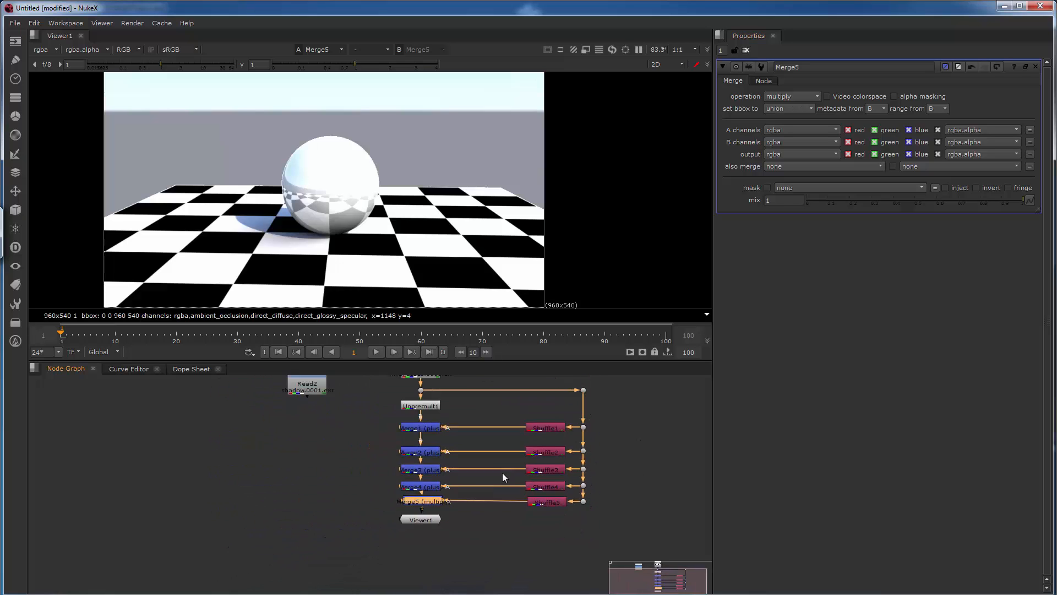
middle_click_drag(501, 424, 457, 461)
scroll(466, 467, "up", 2)
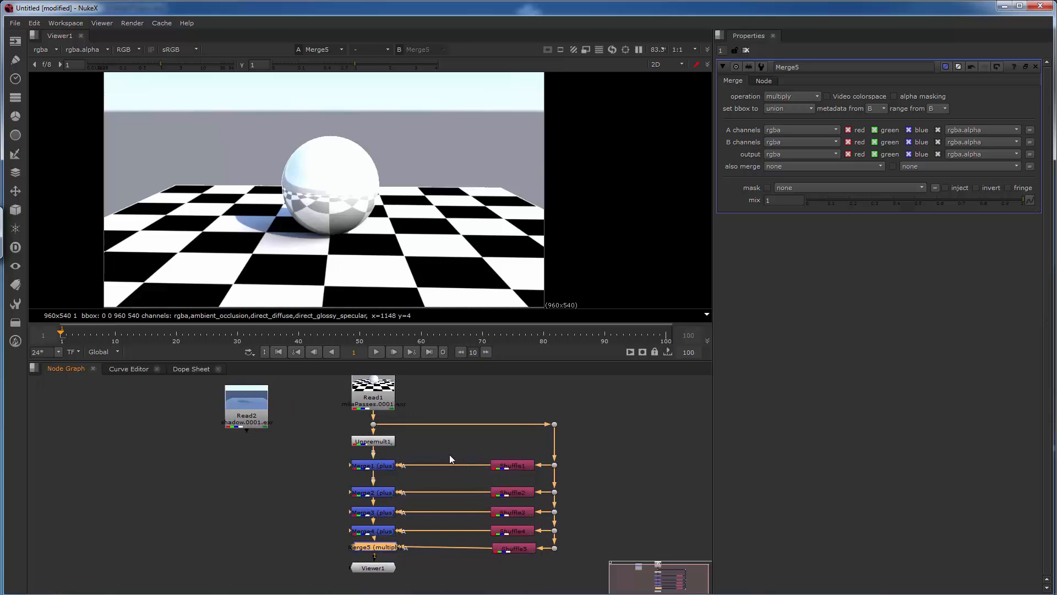
scroll(451, 456, "down", 2)
scroll(451, 455, "up", 2)
middle_click_drag(434, 442, 423, 454)
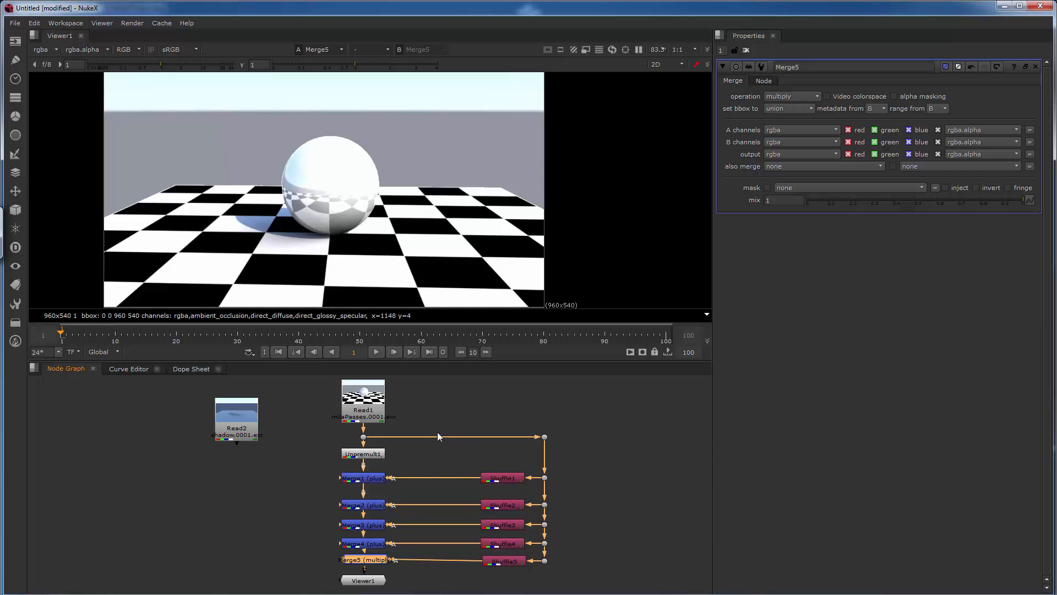
left_click_drag(364, 582, 367, 586)
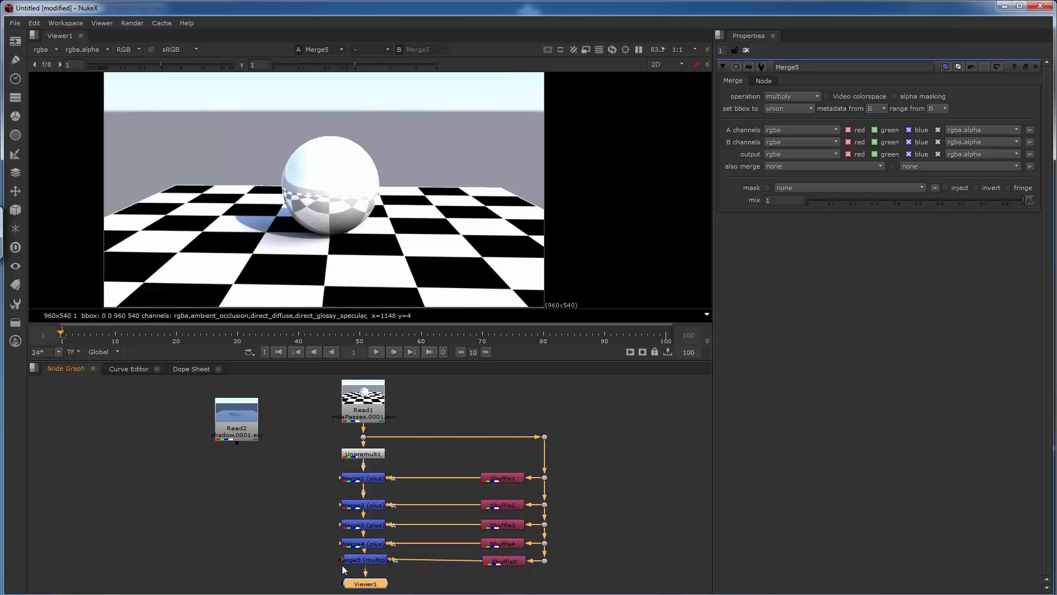
scroll(584, 504, "up", 3)
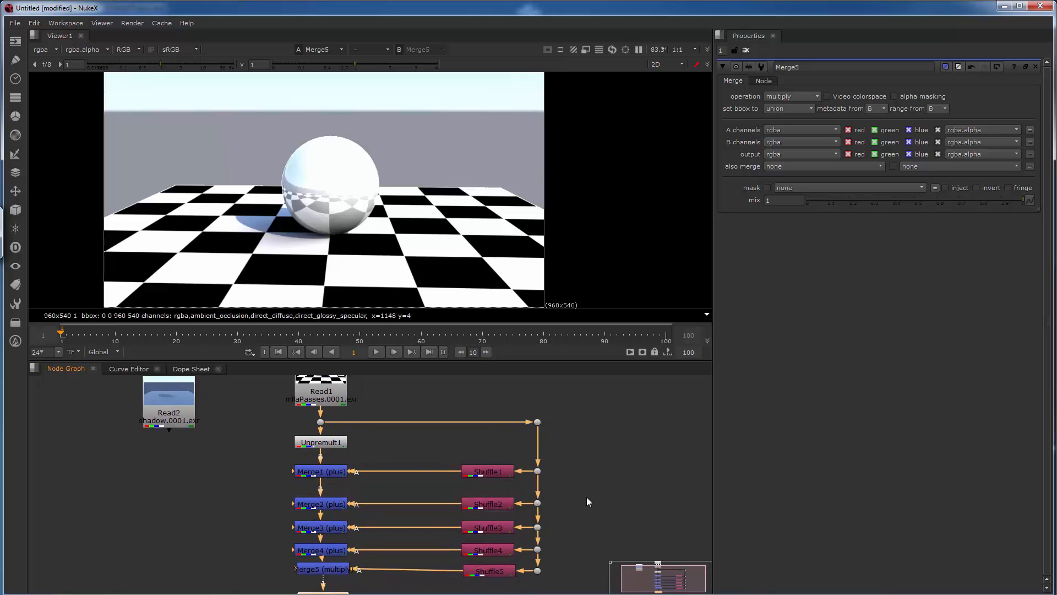
middle_click_drag(583, 487, 602, 477)
left_click_drag(581, 362, 582, 319)
middle_click_drag(583, 408, 586, 434)
scroll(586, 435, "up", 1)
scroll(588, 435, "down", 2)
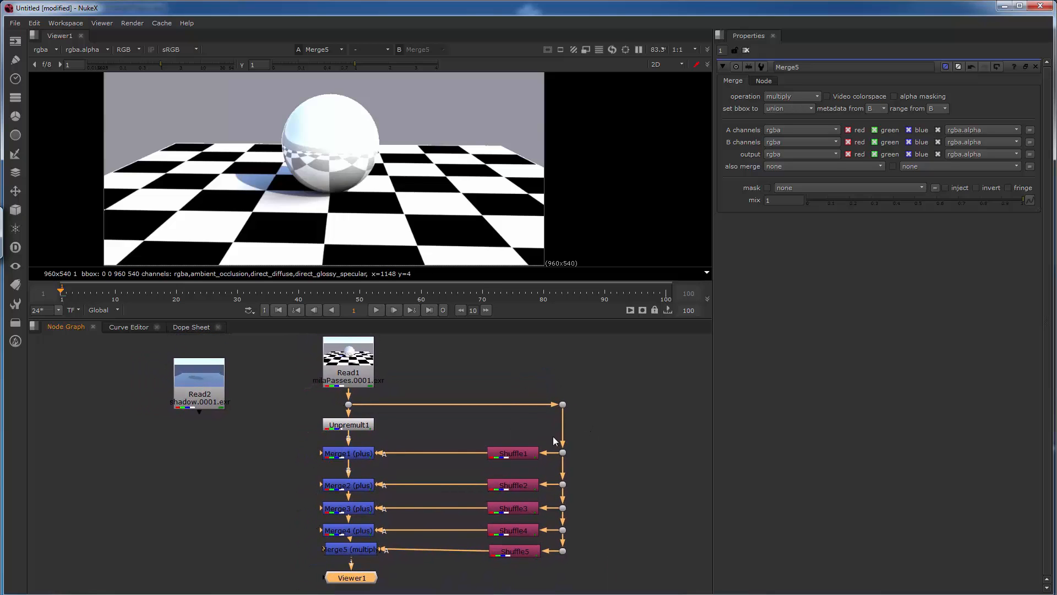
left_click(590, 428)
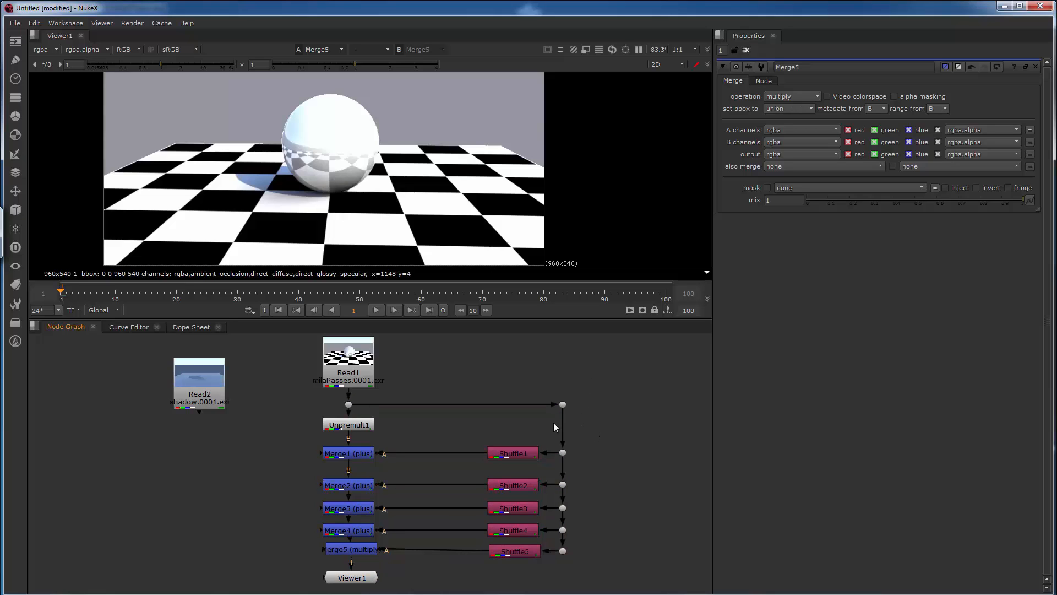
Copy Unpremult1 and paste it after Shuffle1, placing the copy between Shuffle1 and Merge1.
left_click(357, 425)
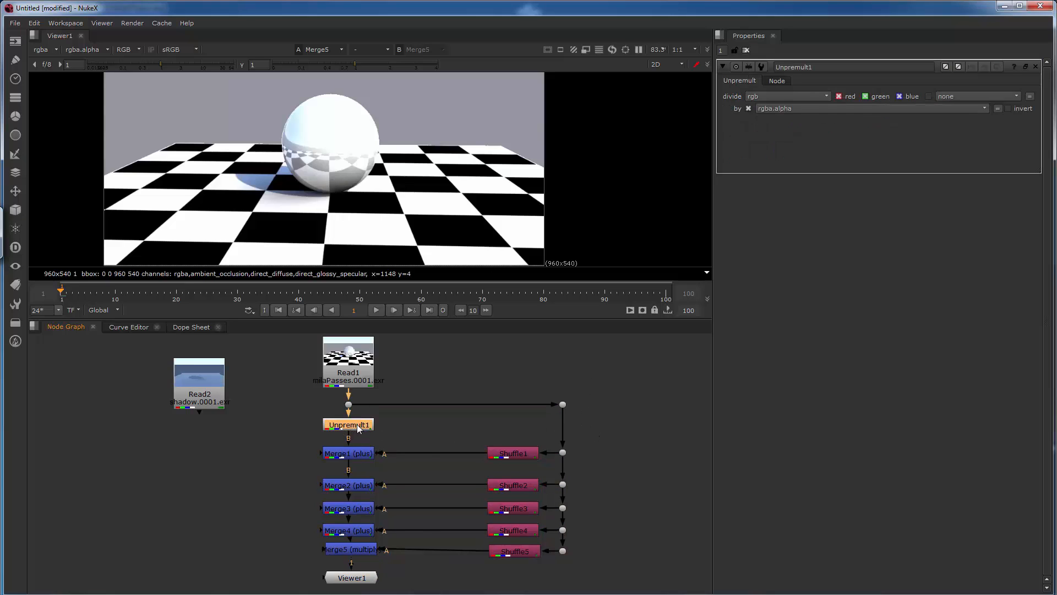
key("ctrl")
left_click(603, 413)
left_click(524, 453)
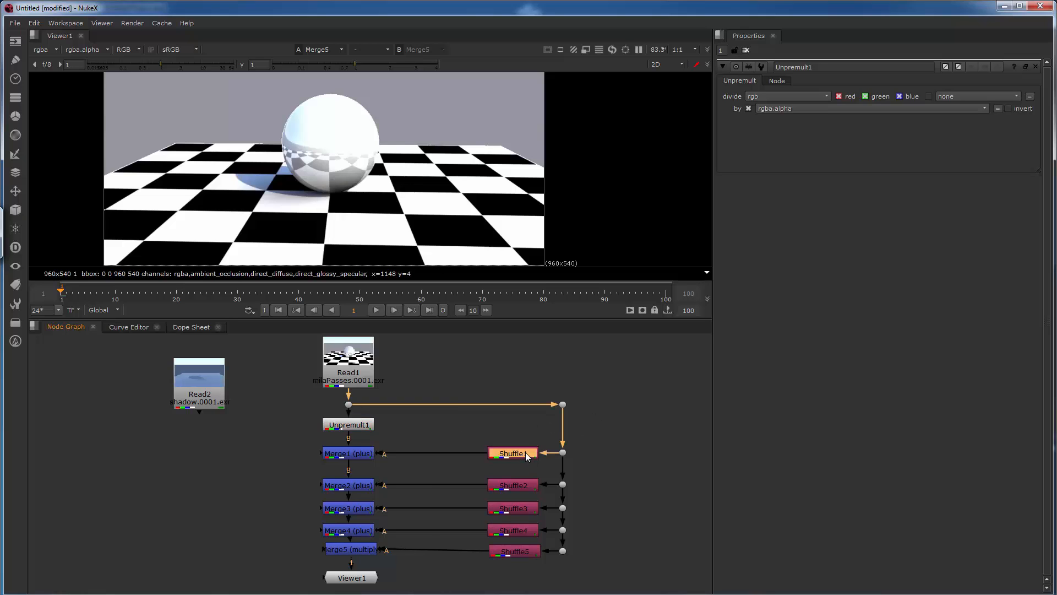
key("ctrl+v")
left_click_drag(487, 471, 448, 455)
Paste Unpremult nodes after Shuffle2 and Shuffle3, placing each in line with its Merge node.
left_click(497, 486)
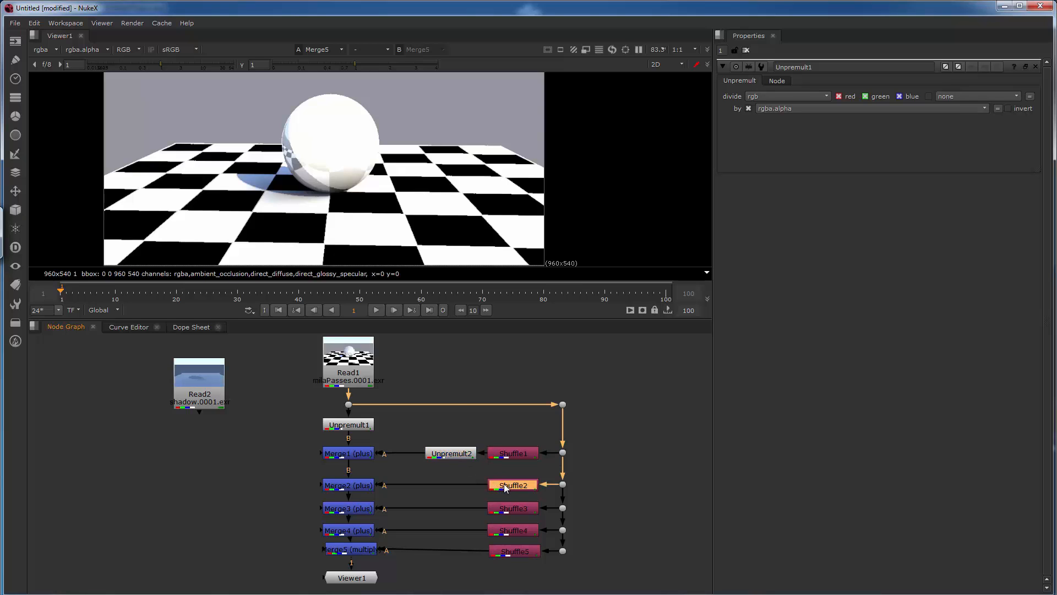
key("ctrl+v")
left_click_drag(504, 498, 442, 478)
key("ctrl+v")
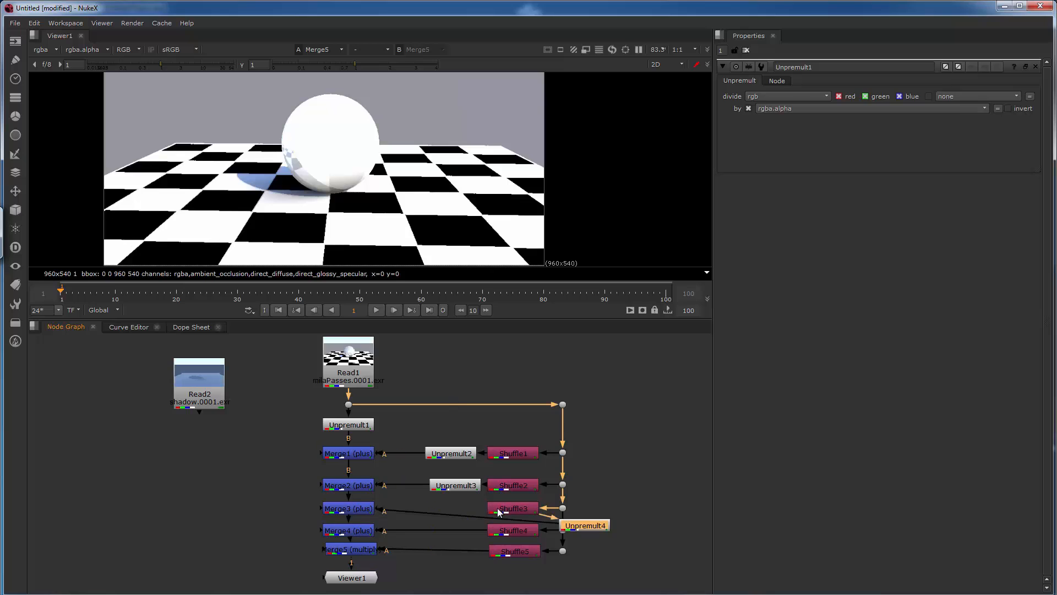
left_click_drag(582, 521, 454, 511)
Paste Unpremult nodes after Shuffle4 and Shuffle5, aligning them between the shuffles and their Merge nodes.
left_click(507, 532)
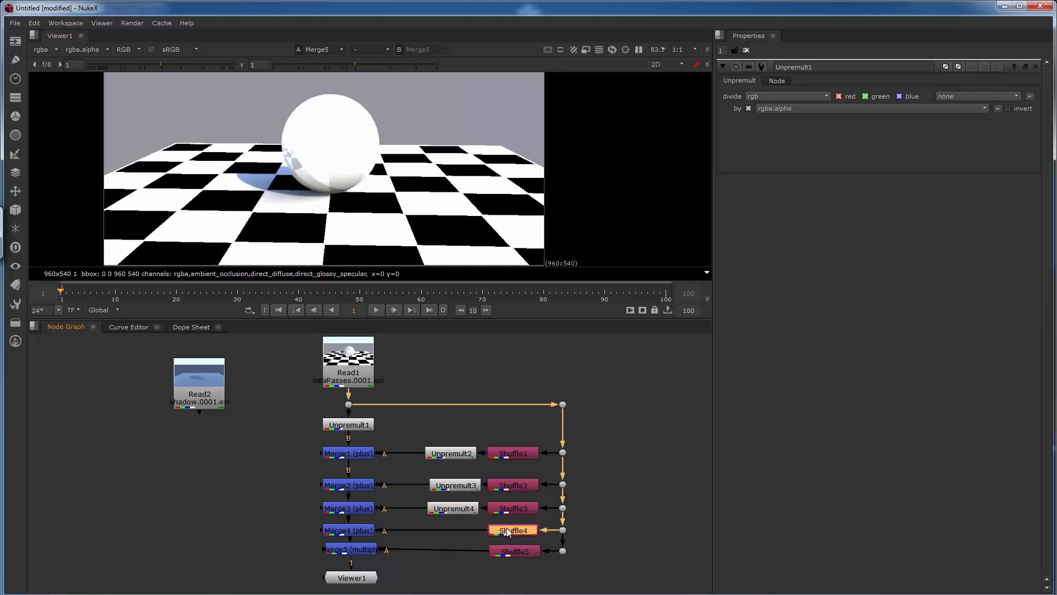
key("ctrl+v")
left_click_drag(584, 548, 453, 530)
left_click(515, 551)
key("ctrl+v")
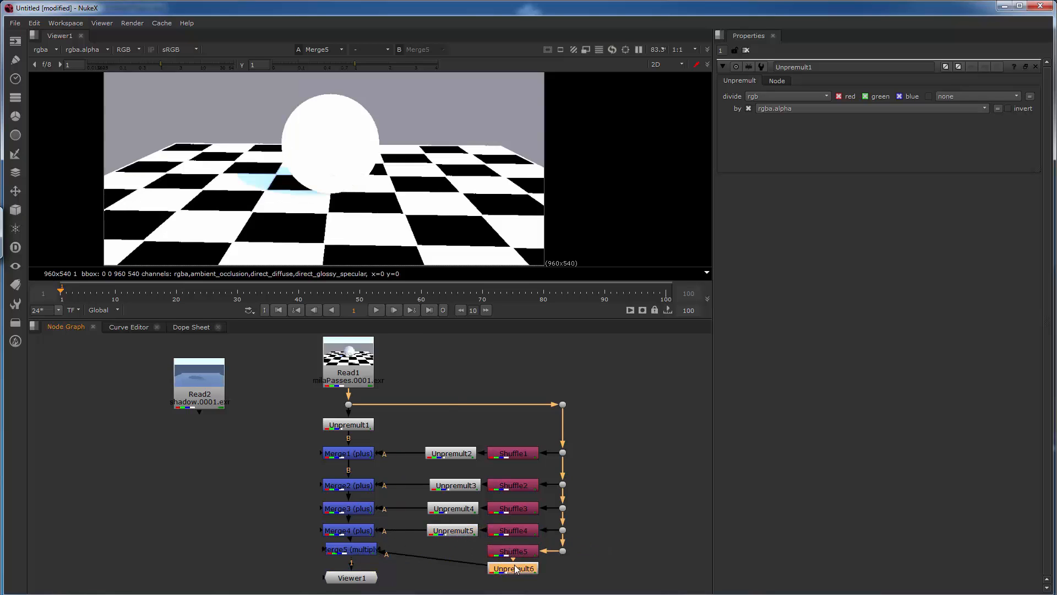
left_click_drag(521, 555, 456, 547)
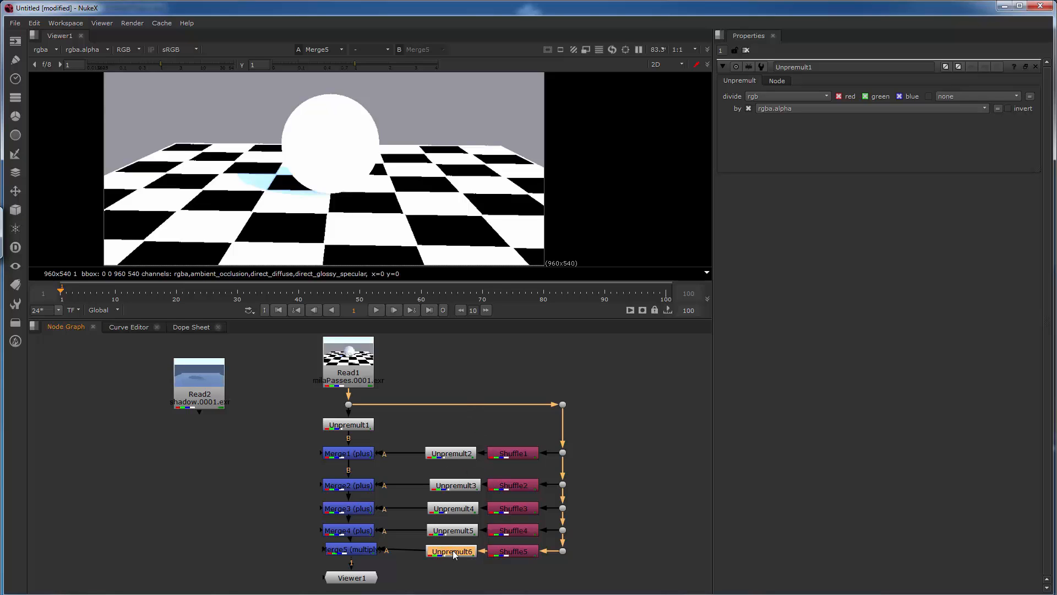
left_click_drag(448, 553, 449, 553)
Move Viewer1 lower if needed and add a Premult node between Merge5 and the viewer.
middle_click_drag(609, 502, 610, 496)
left_click_drag(368, 571, 356, 550)
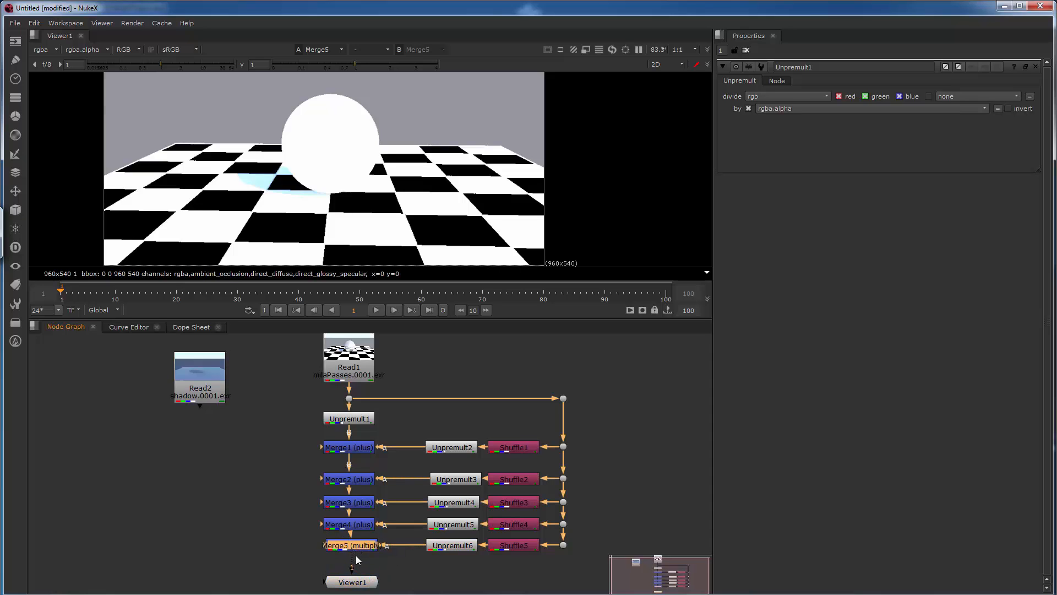
key("Tab")
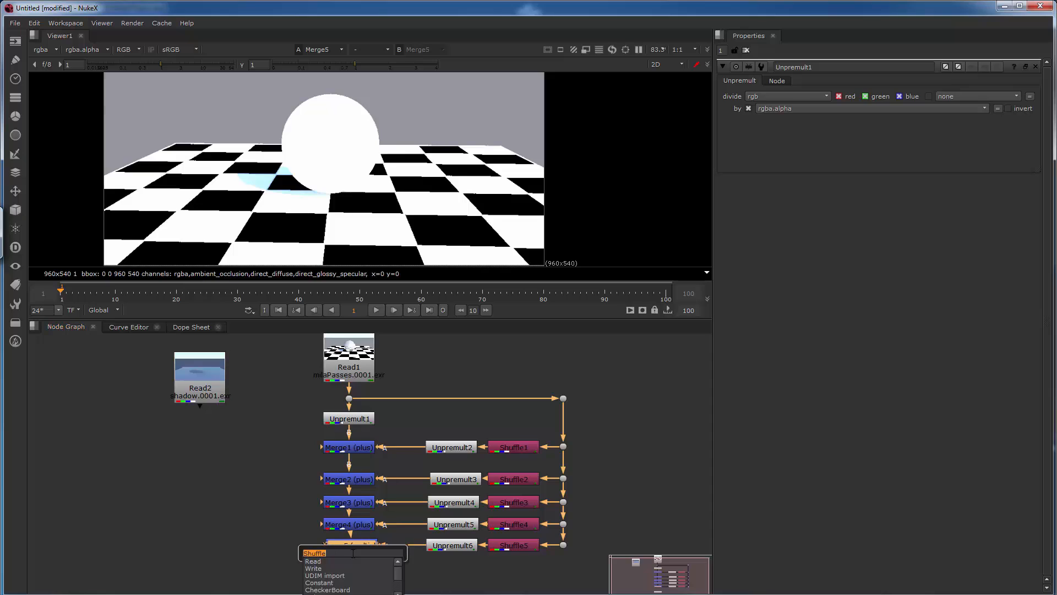
type("p")
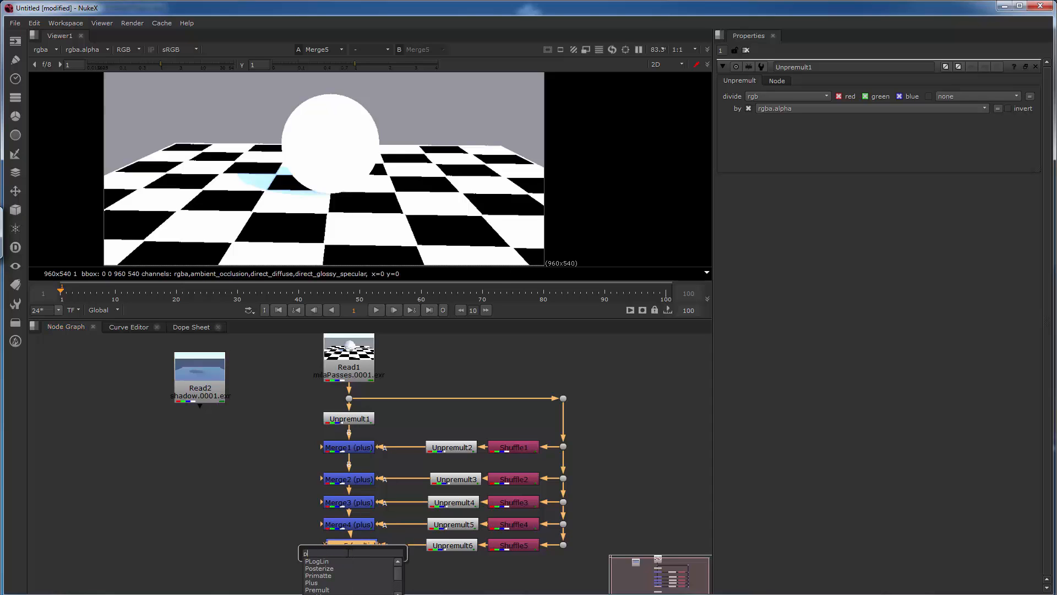
type("re")
left_click(320, 562)
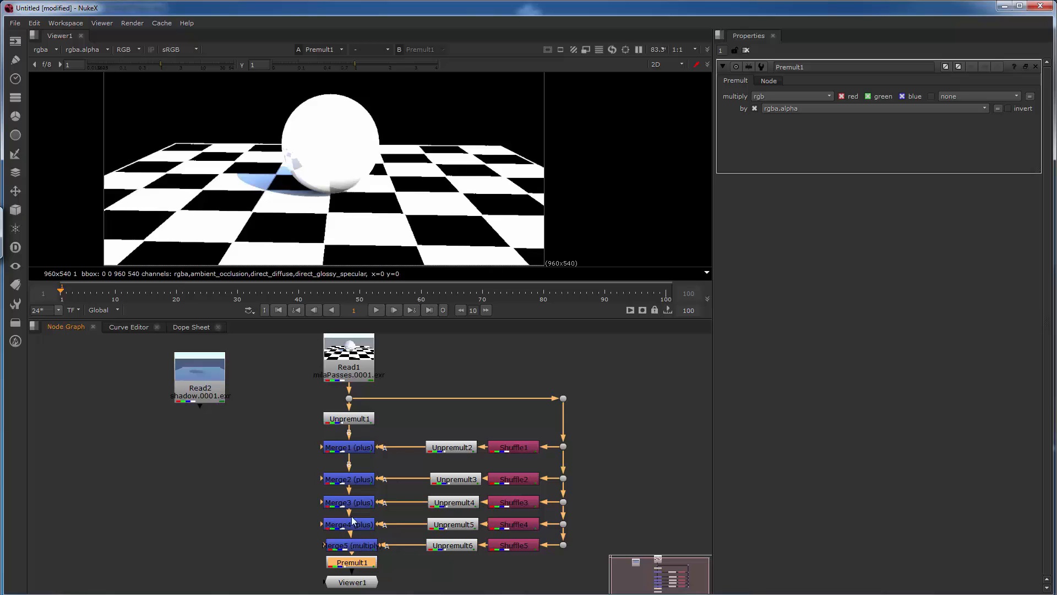
Set the mix of all five Merge nodes to 0, working from Merge5 up to Merge1.
double_click(355, 546)
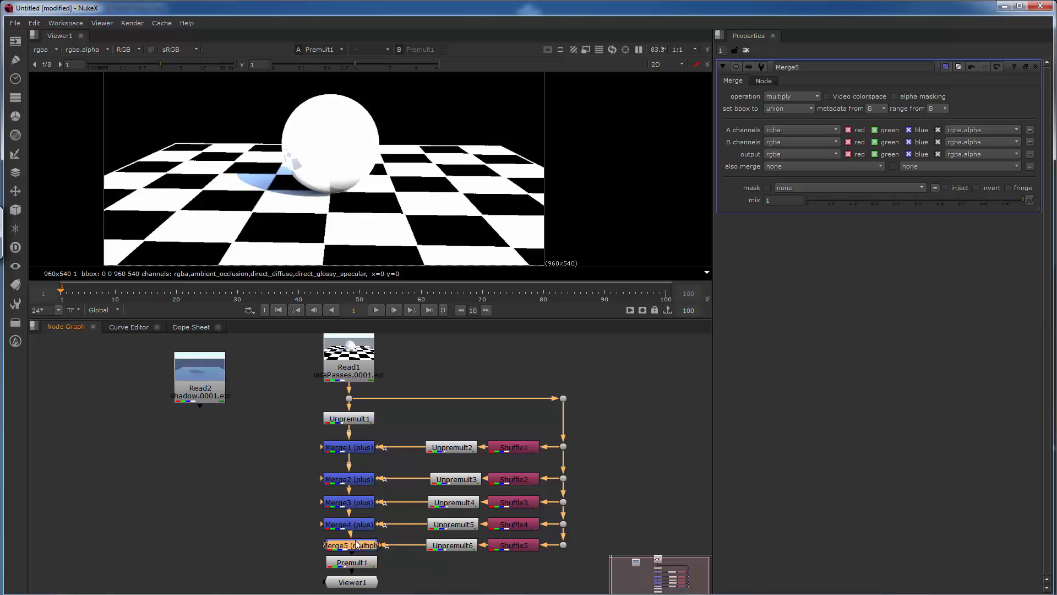
left_click_drag(977, 200, 798, 204)
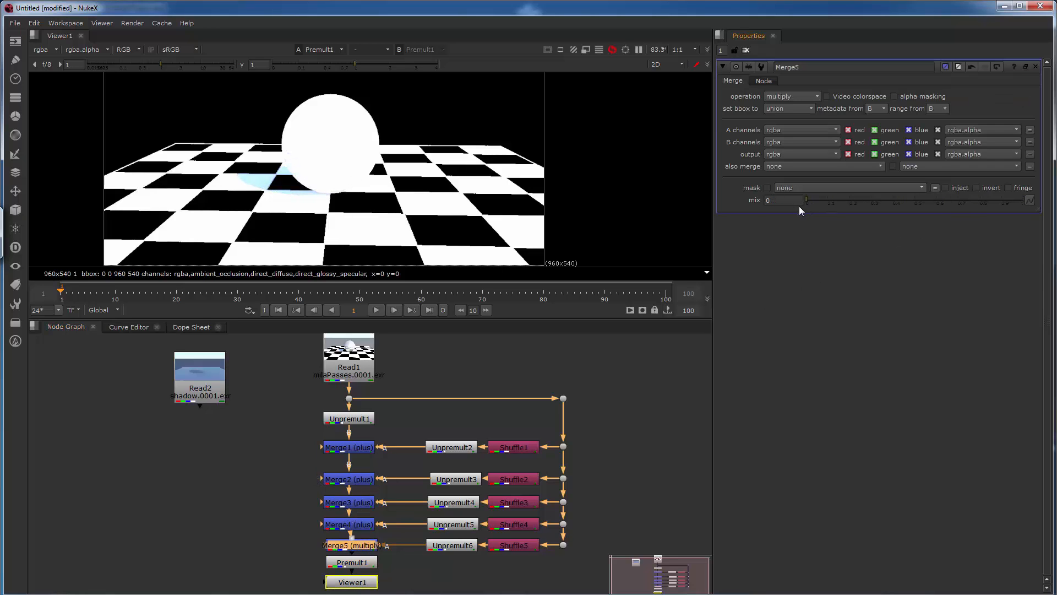
double_click(357, 525)
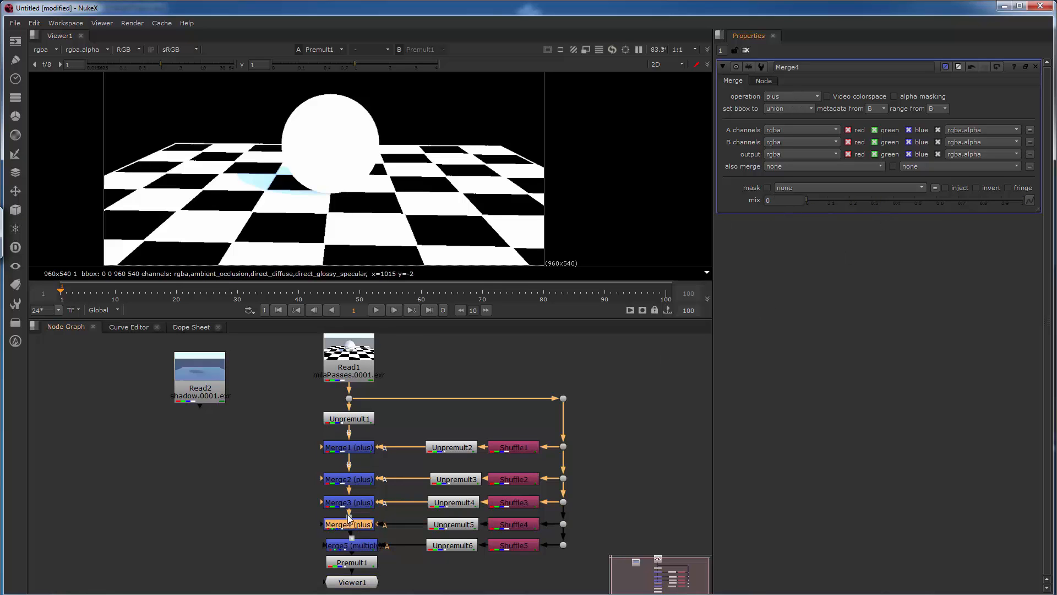
double_click(360, 503)
left_click_drag(1008, 200, 798, 202)
double_click(364, 481)
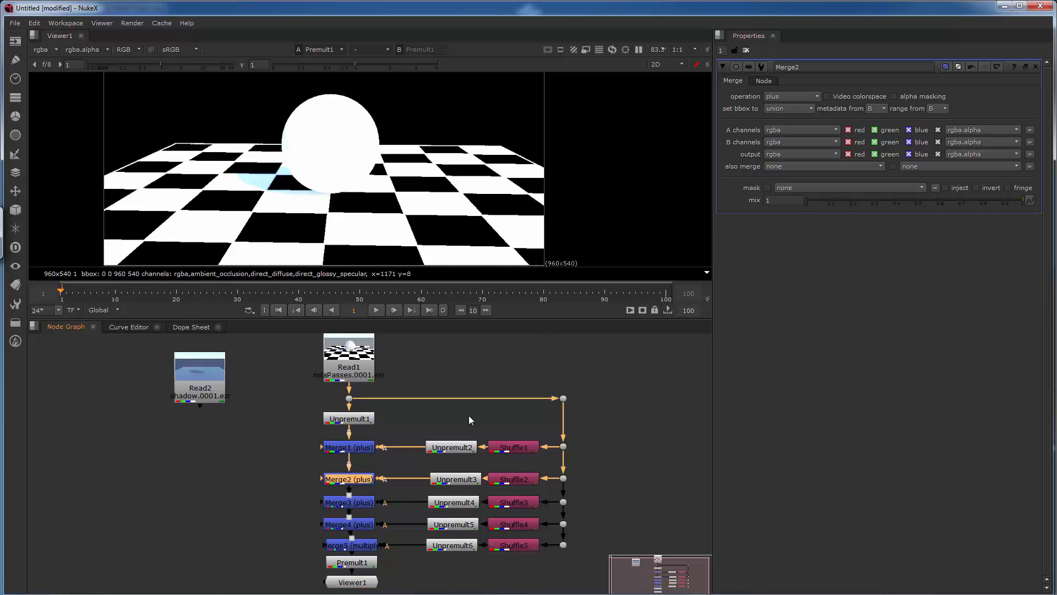
left_click_drag(864, 204, 814, 203)
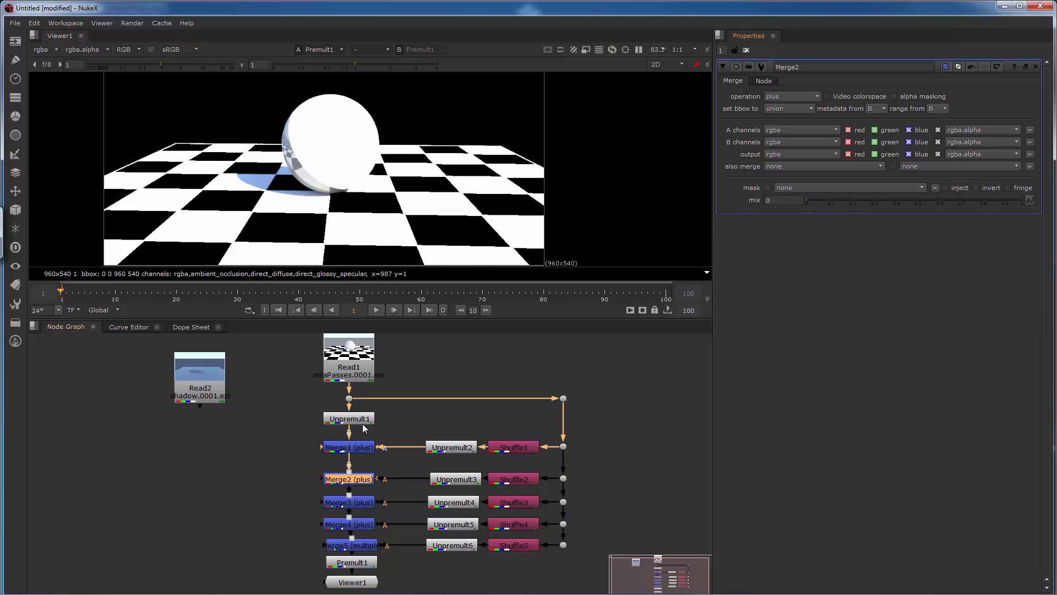
double_click(359, 449)
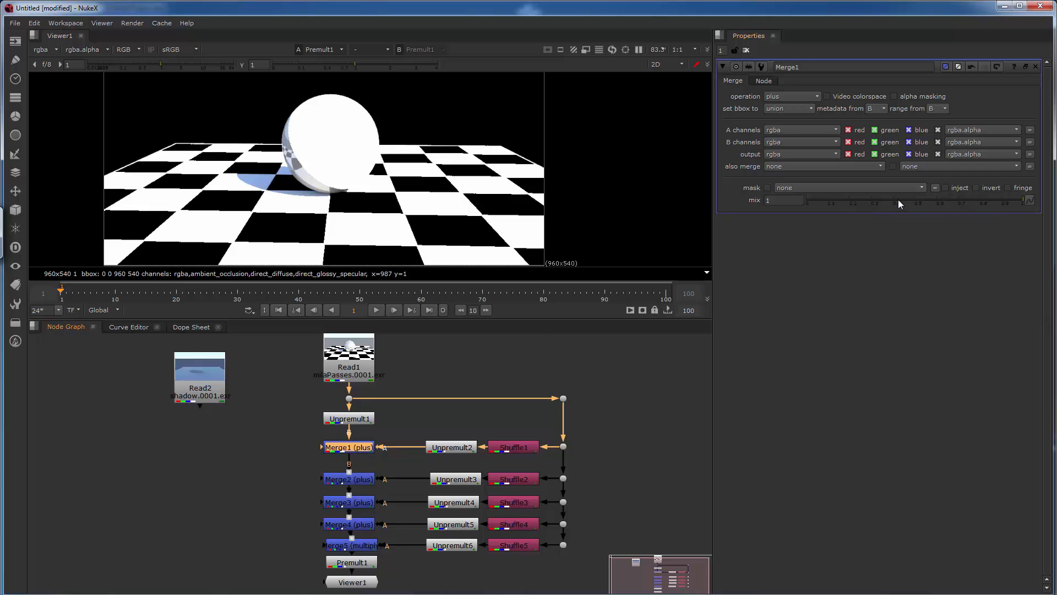
left_click_drag(898, 202, 791, 205)
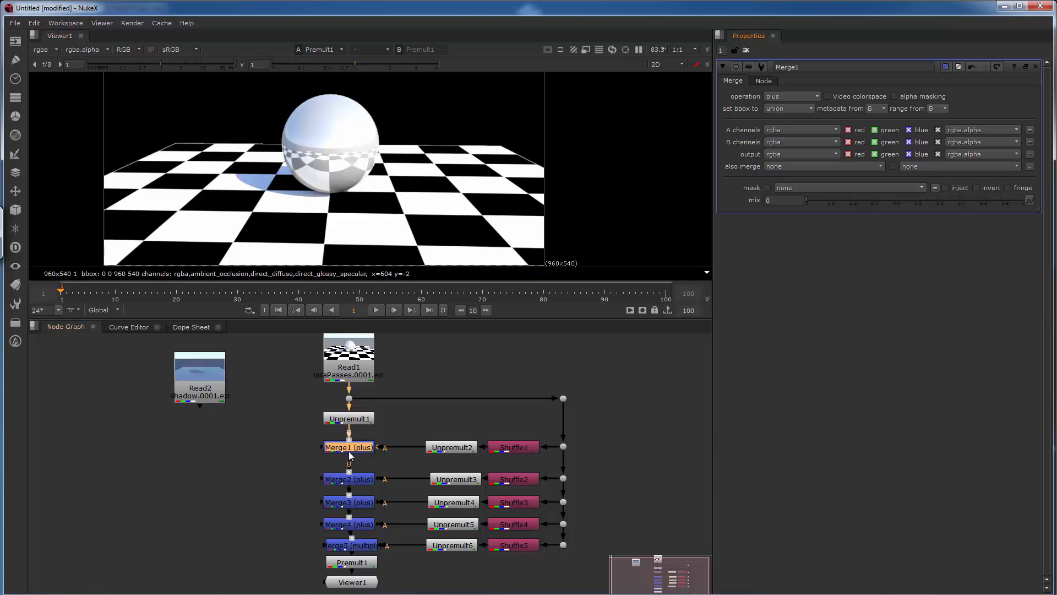
Raise the Merge5 multiply mix to 1 and the Merge4 plus mix to about 0.515.
left_click(364, 545)
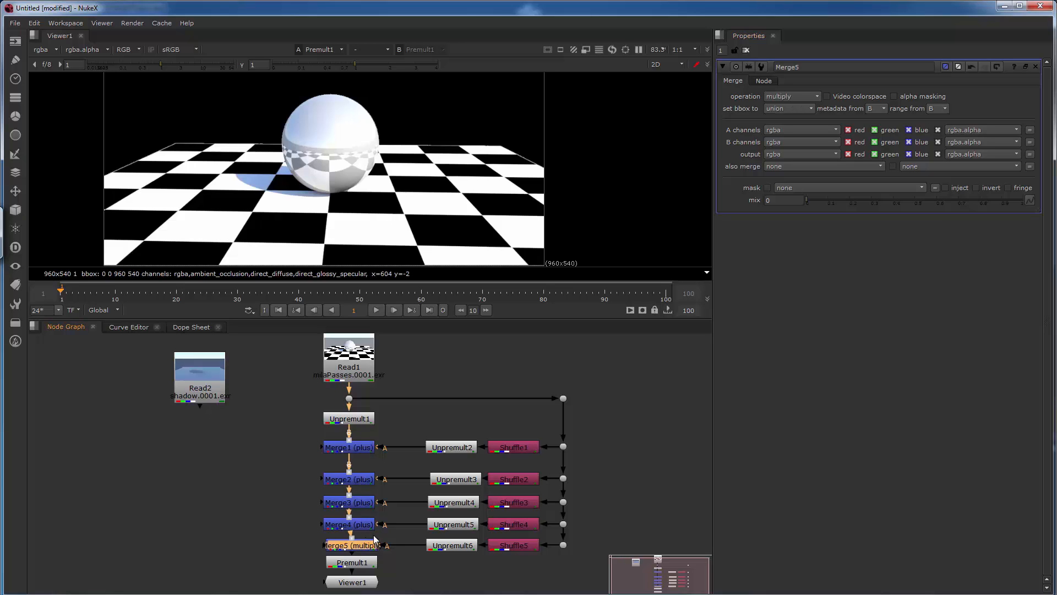
left_click_drag(810, 197, 1050, 192)
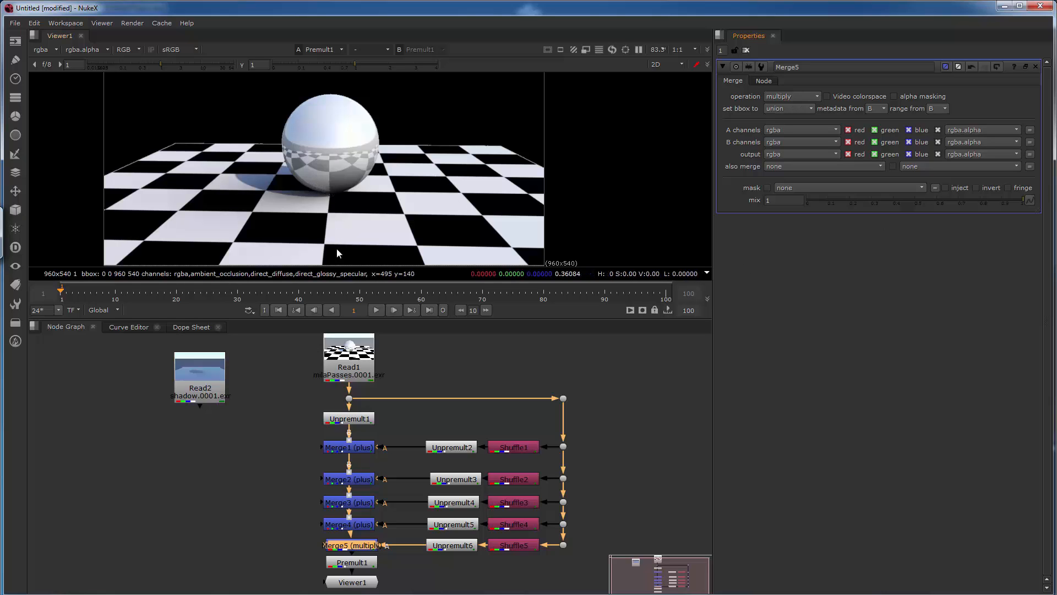
double_click(363, 526)
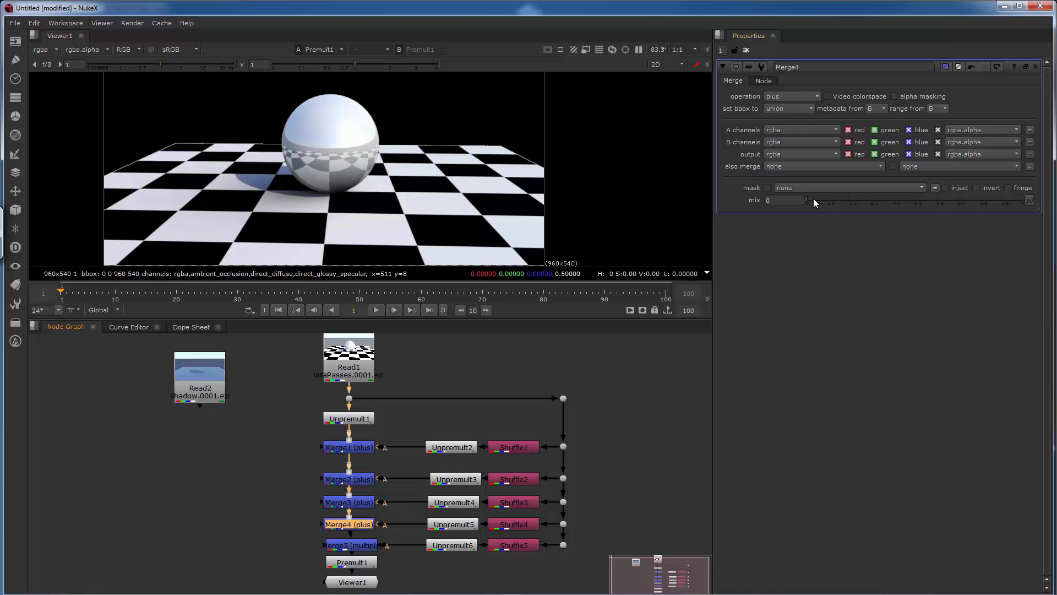
left_click_drag(814, 202, 917, 197)
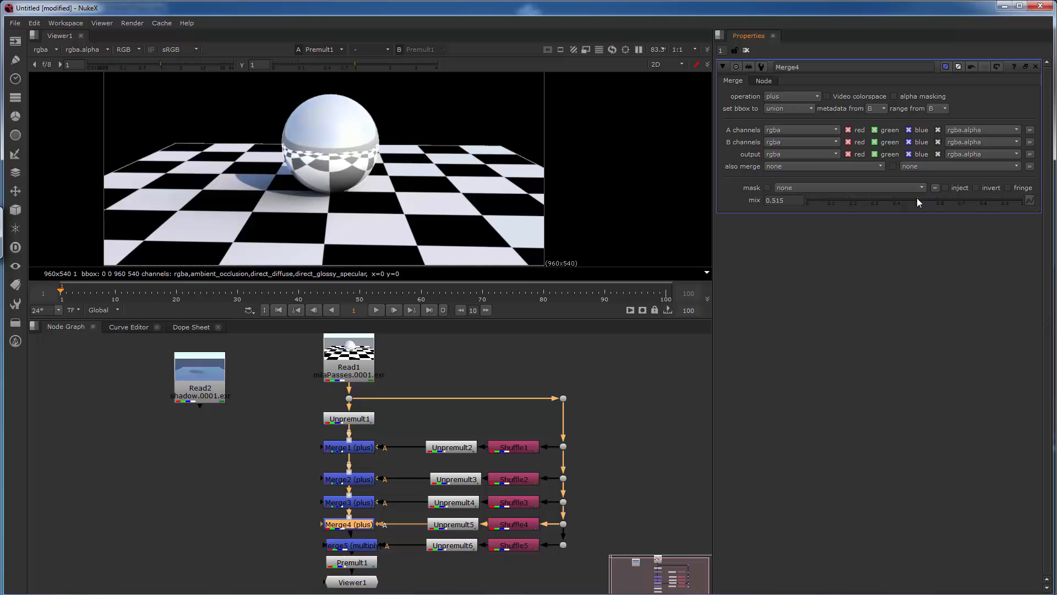
Set the Merge3 mix to about 0.085 and the Merge2 mix to about 0.015.
left_click(362, 503)
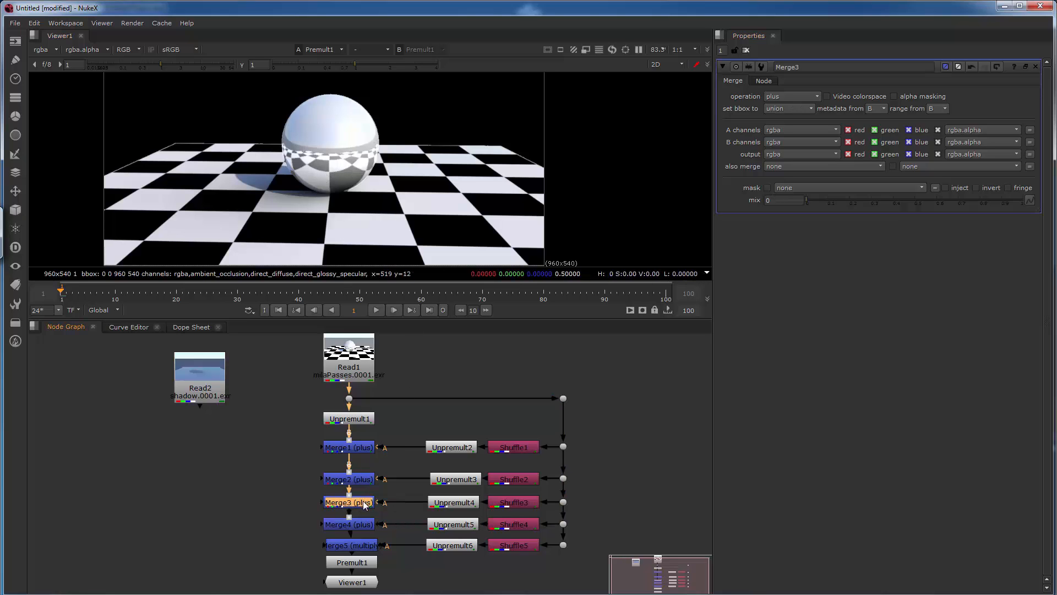
mouse_move(814, 198)
left_mouse_down()
mouse_move(883, 192)
mouse_move(781, 200)
mouse_move(827, 199)
left_mouse_up()
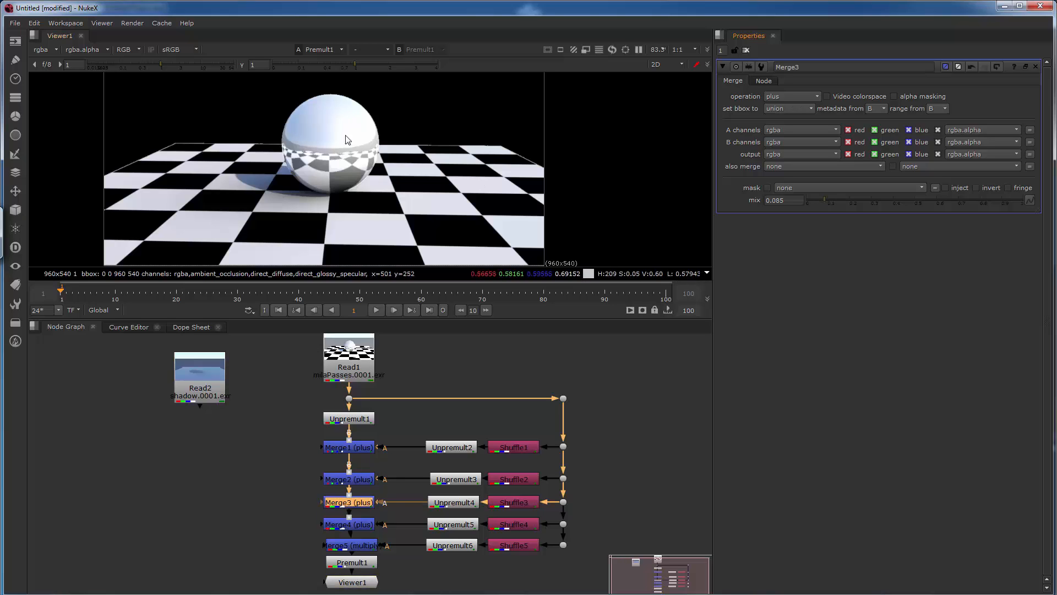
left_click(362, 483)
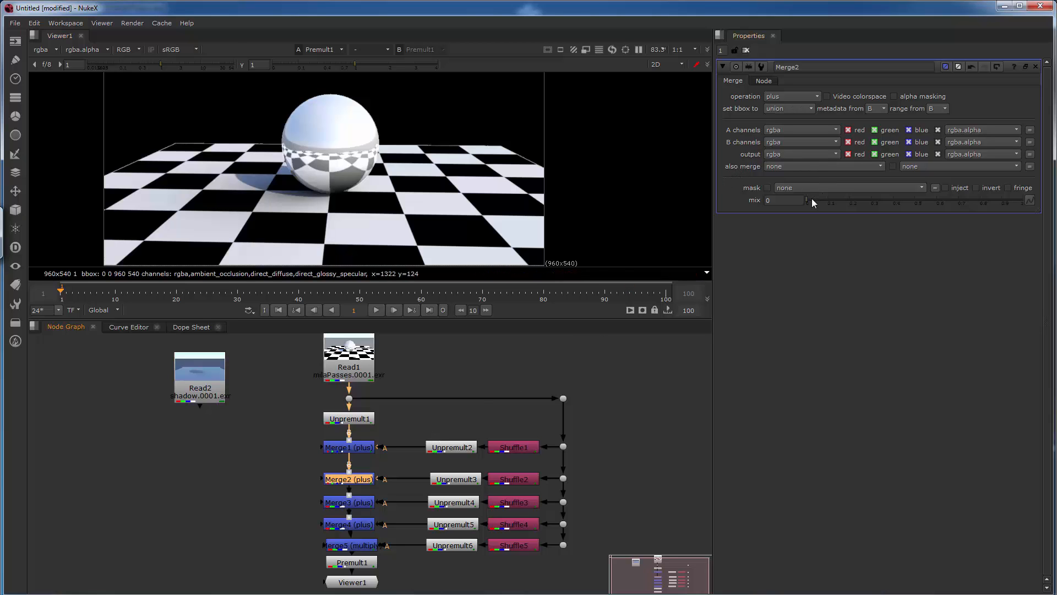
mouse_move(812, 199)
left_mouse_down()
mouse_move(1032, 194)
mouse_move(782, 217)
mouse_move(810, 216)
left_mouse_up()
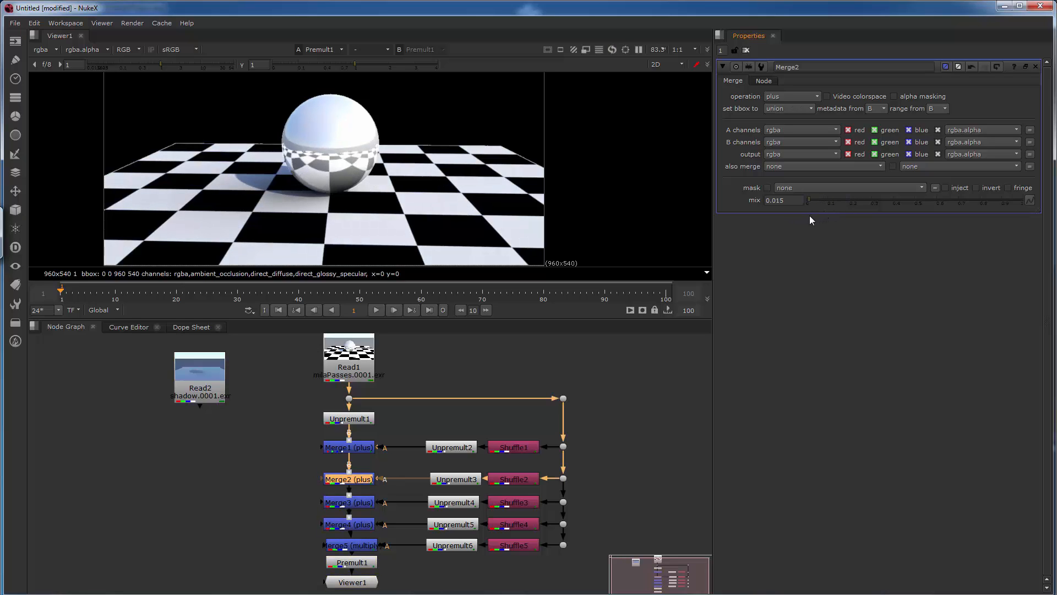
Set the Merge1 mix to about 0.05.
left_click(358, 451)
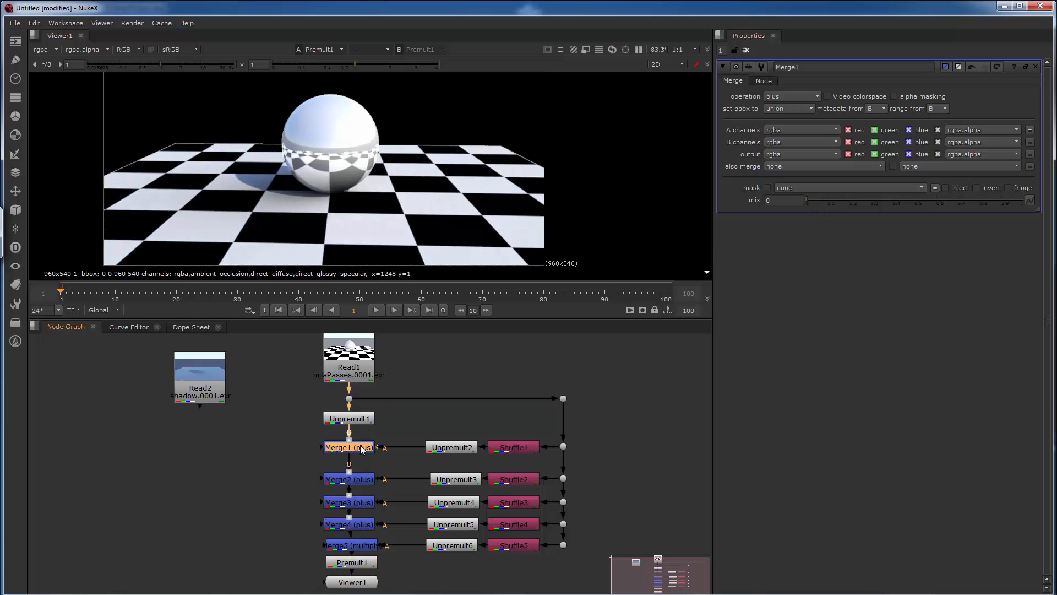
mouse_move(808, 200)
left_mouse_down()
mouse_move(919, 190)
mouse_move(979, 199)
mouse_move(908, 183)
mouse_move(794, 206)
left_mouse_up()
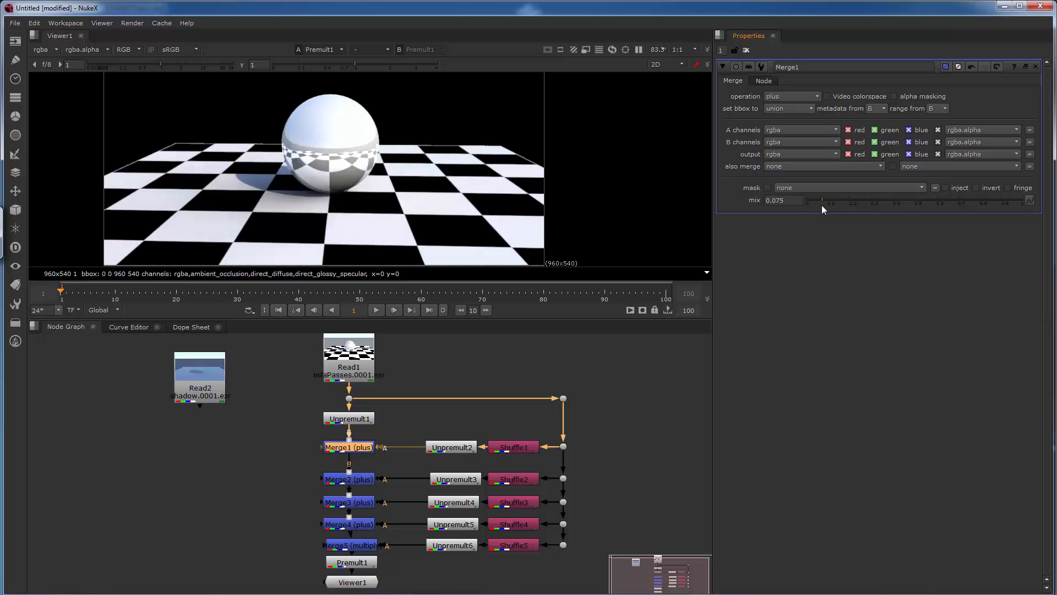
left_click_drag(822, 205, 818, 206)
Shift the Shuffle and Unpremult branches farther from the merges and insert a Grade node between Unpremult6 and Merge5.
left_click(367, 549)
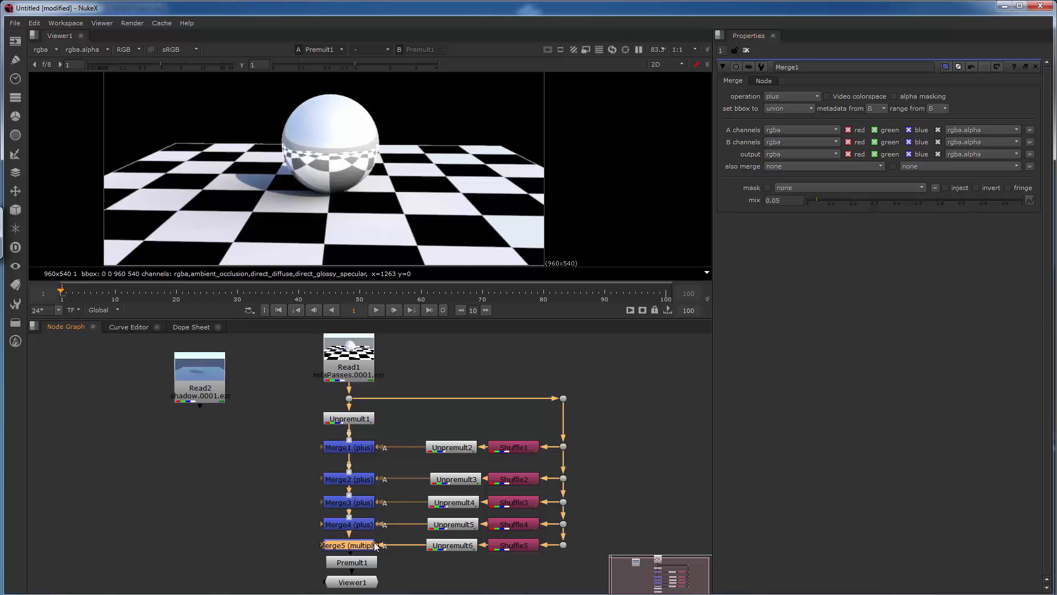
left_click(452, 545)
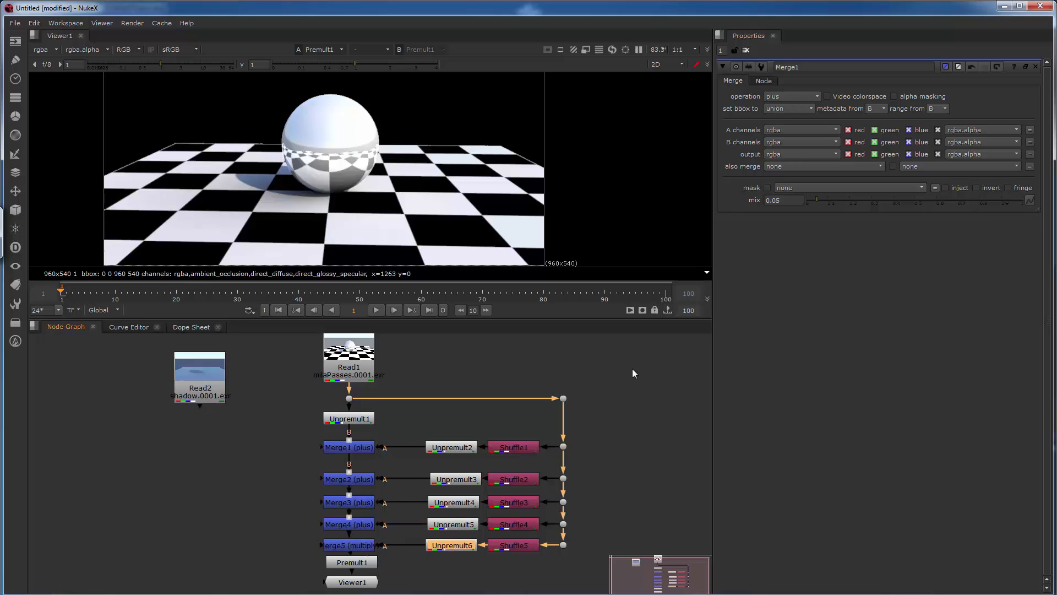
left_click_drag(633, 374, 516, 546)
left_click(510, 544)
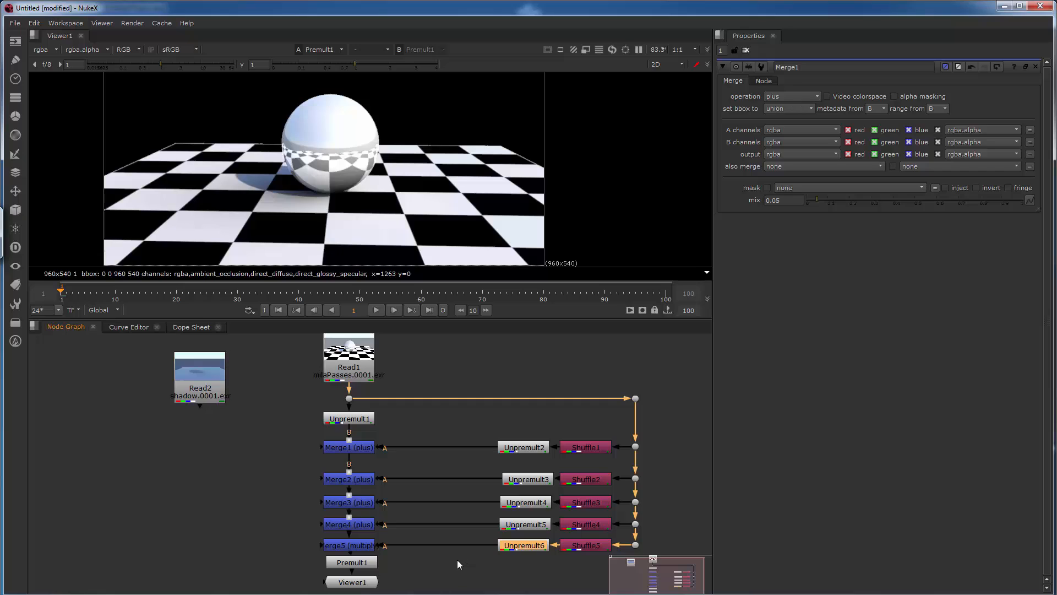
key("g")
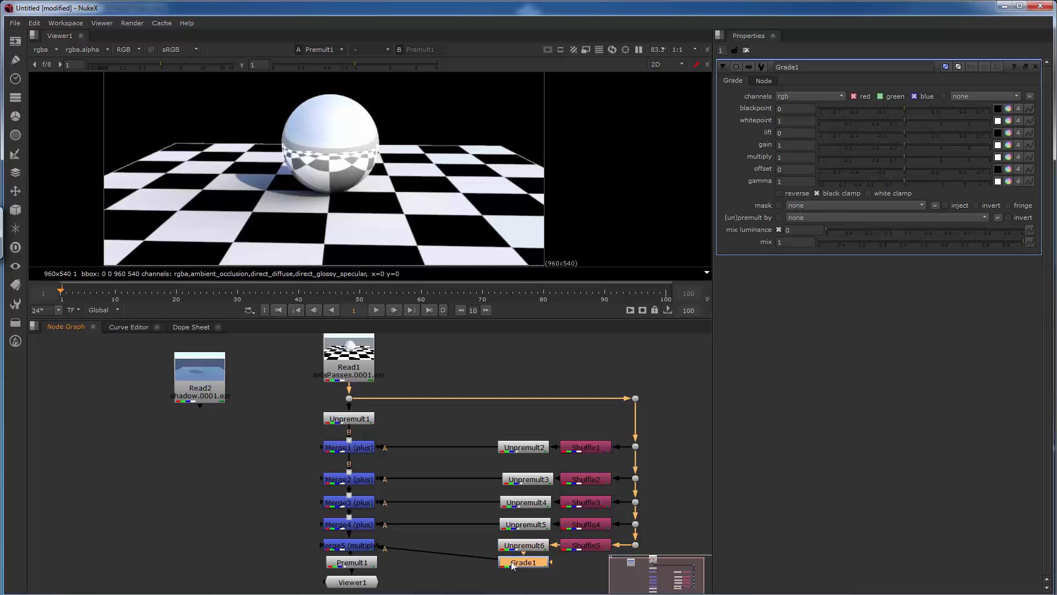
left_click_drag(463, 556, 464, 547)
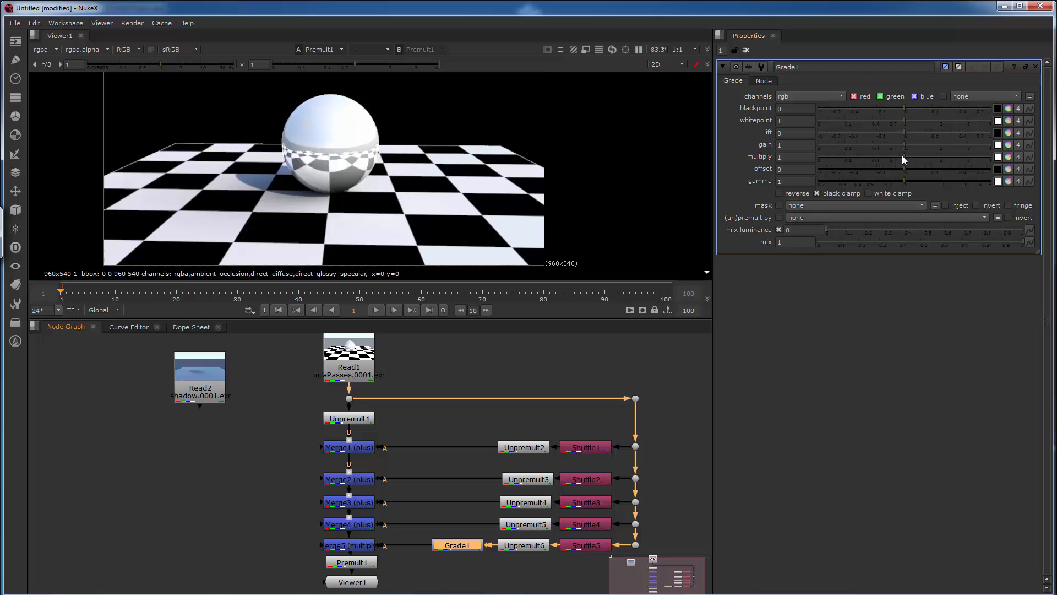
Try a multiply value of 1.06 on Grade1 and reset its knobs to default.
mouse_move(905, 157)
left_mouse_down()
mouse_move(871, 161)
mouse_move(923, 157)
mouse_move(895, 161)
mouse_move(907, 160)
left_mouse_up()
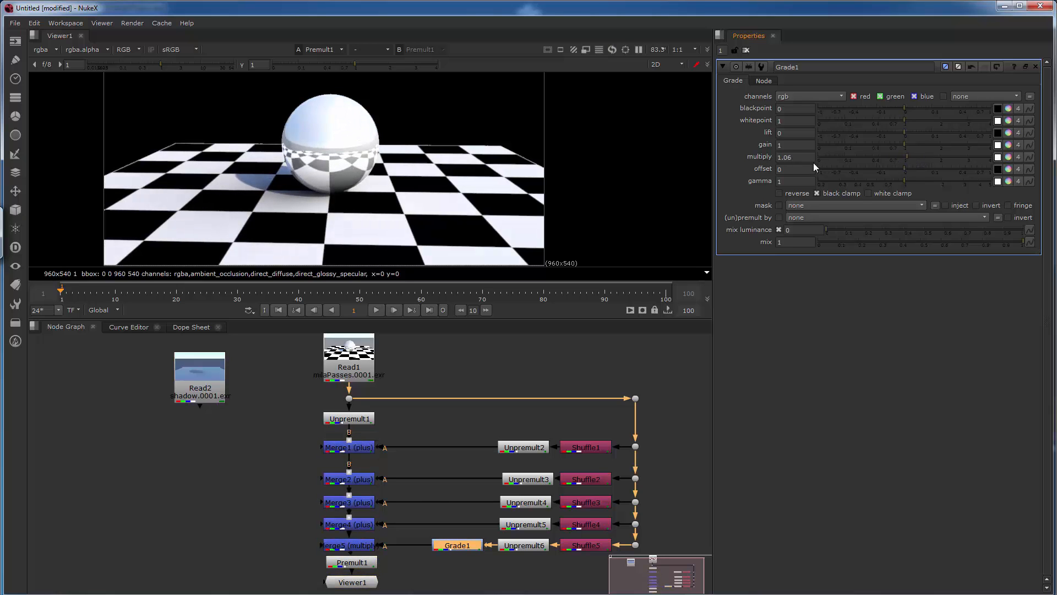
right_click(733, 147)
left_click(762, 183)
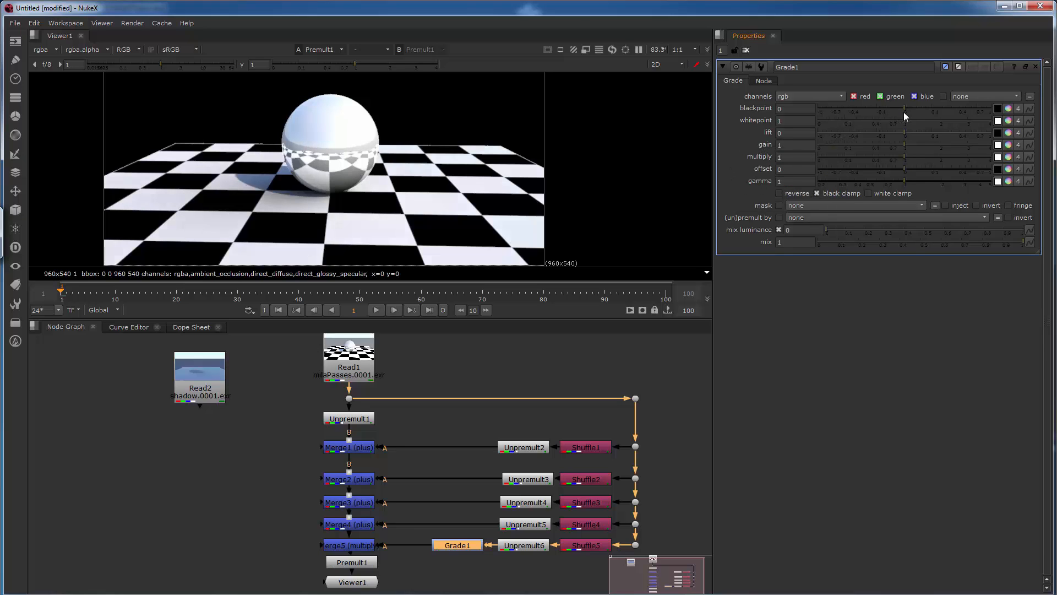
Lower the gain of Grade1 to about 0.66, keeping its mix at 1.
left_click_drag(905, 145, 887, 147)
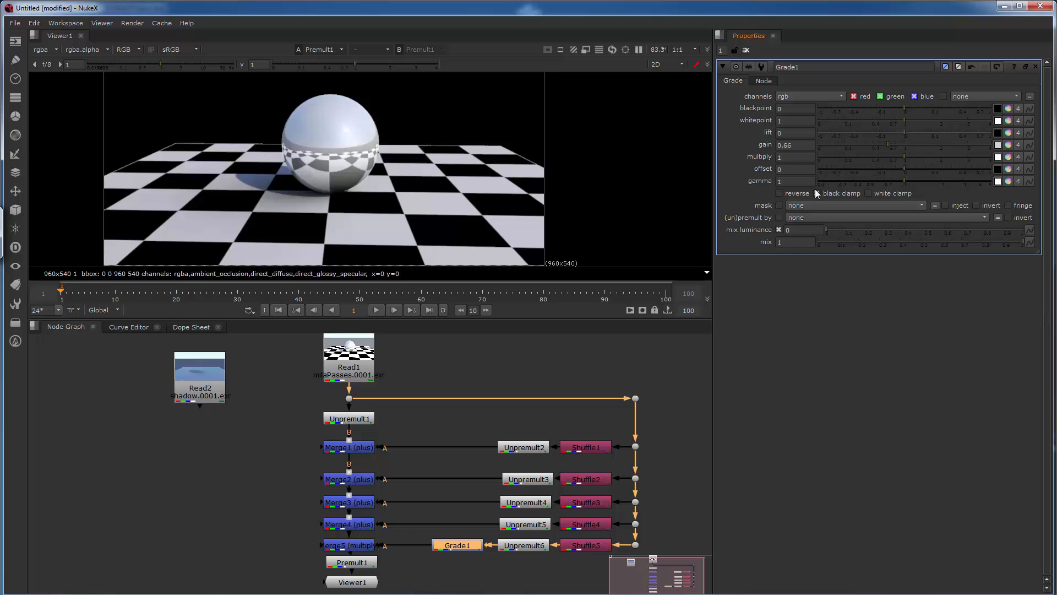
mouse_move(1018, 241)
left_mouse_down()
mouse_move(750, 254)
mouse_move(1024, 234)
left_mouse_up()
Try an offset of -0.018 and other gamma and black-level adjustments on Grade1, undoing each one.
mouse_move(902, 166)
left_mouse_down()
mouse_move(932, 165)
mouse_move(830, 174)
mouse_move(893, 175)
left_mouse_up()
right_click(742, 179)
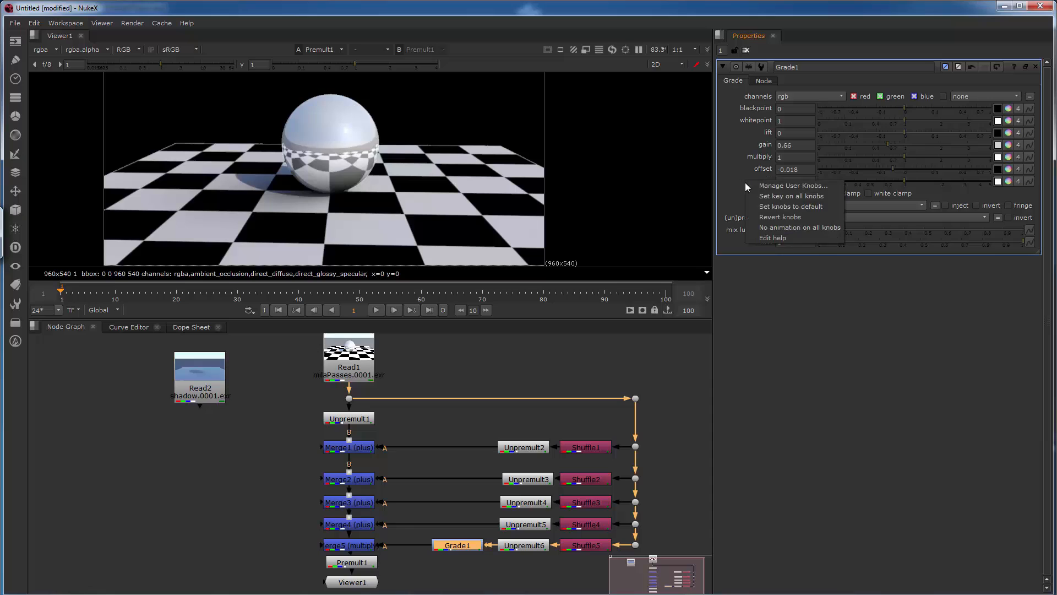
left_click(729, 168)
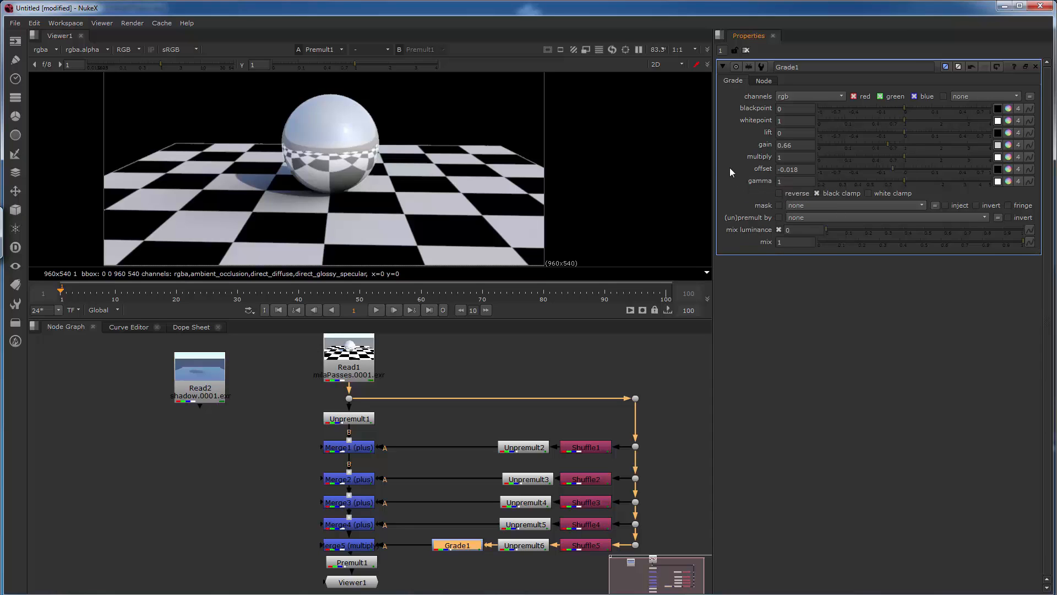
key("ctrl+z")
mouse_move(897, 176)
left_mouse_down()
mouse_move(933, 177)
mouse_move(887, 181)
mouse_move(915, 181)
left_mouse_up()
key("ctrl+z")
left_click_drag(904, 131, 897, 107)
key("ctrl+z")
key("ctrl+z")
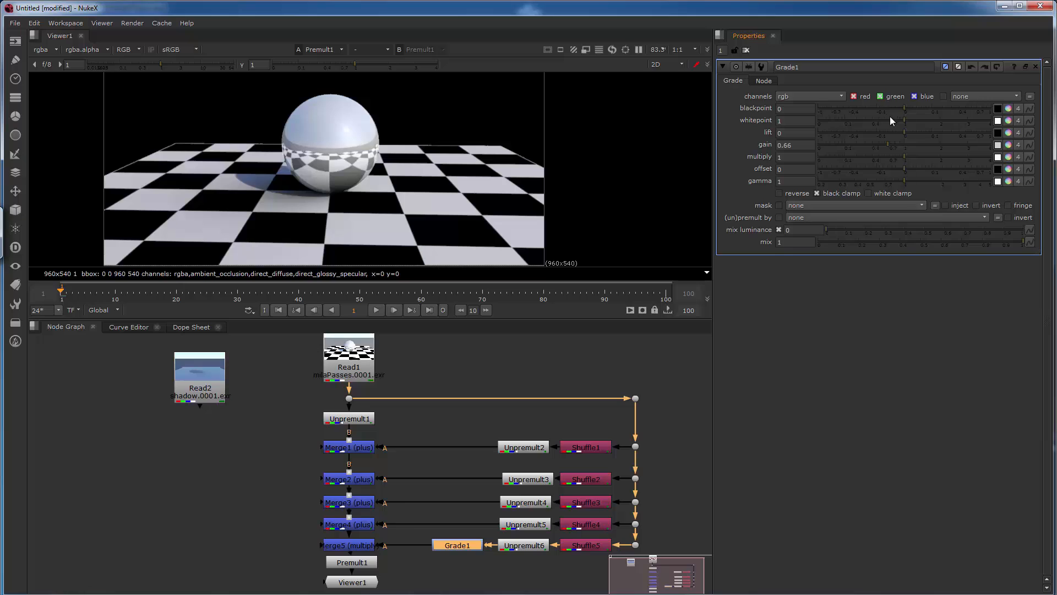